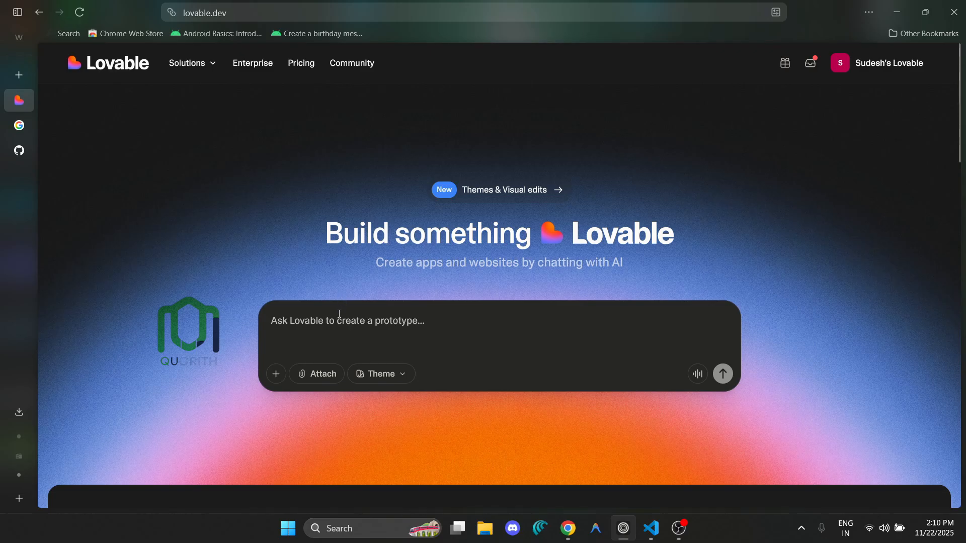
- Prompt for a bright, minimal, responsive corporate React.js and Tailwind CSS website with Hero, About, Services, Pricing, Testimonials, Portfolio and Contact sections, and postpone notifications
{"action": "left_click", "coordinate": [418, 349]}
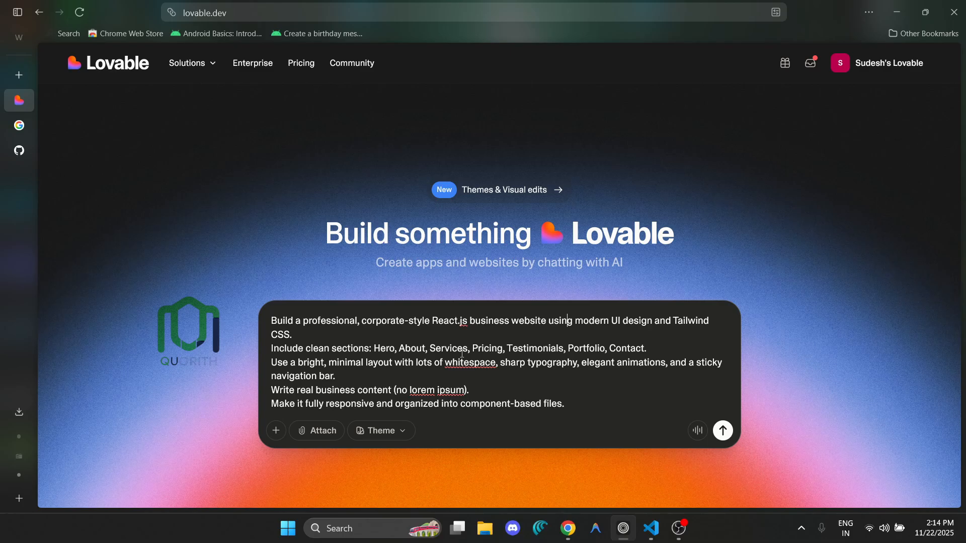
{"action": "left_click", "coordinate": [723, 431]}
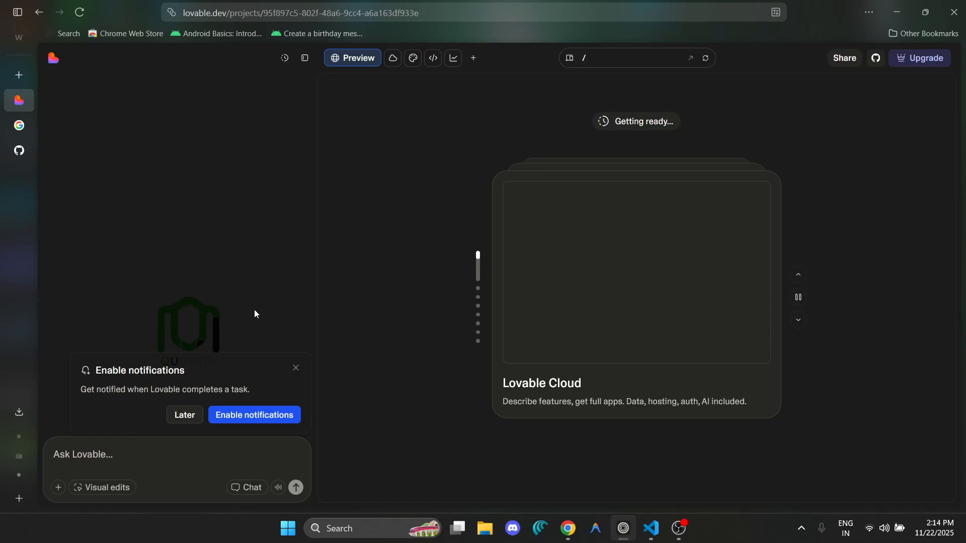
{"action": "left_click", "coordinate": [189, 418]}
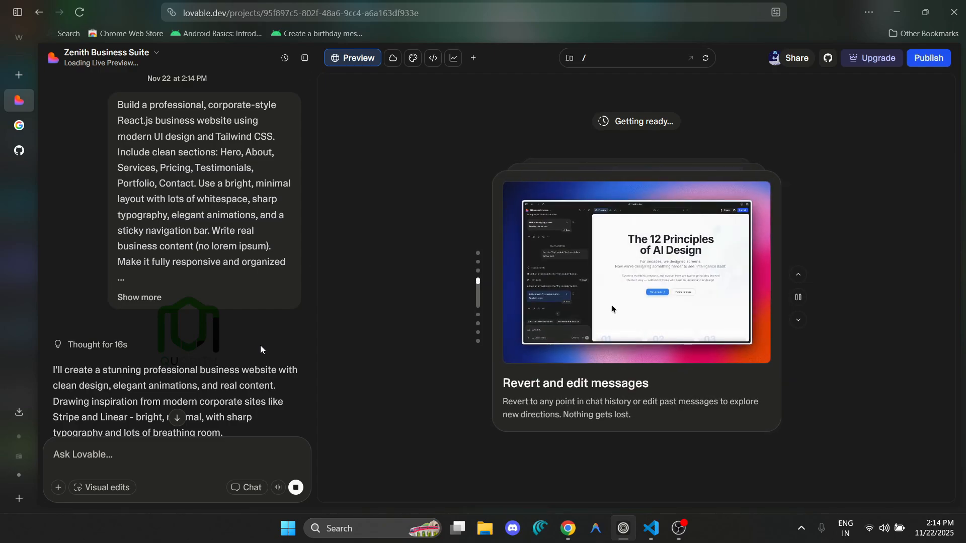
- Review the AI's build response and examine the generated Elevate website preview from the hero section down to the footer
{"action": "scroll", "coordinate": [235, 252], "scroll_direction": "down", "scroll_amount": 1}
{"action": "scroll", "coordinate": [234, 251], "scroll_direction": "down", "scroll_amount": 4}
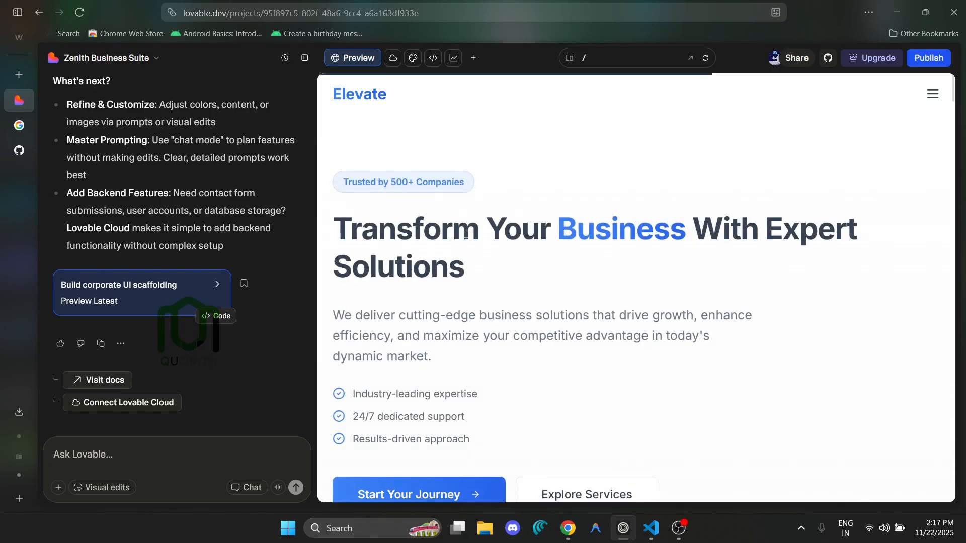
{"action": "scroll", "coordinate": [620, 273], "scroll_direction": "down", "scroll_amount": 10}
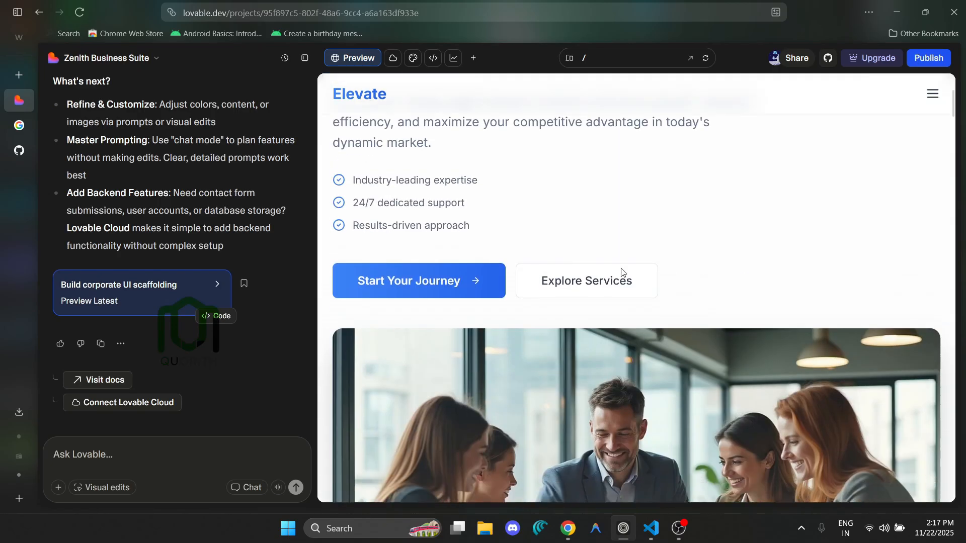
{"action": "scroll", "coordinate": [620, 273], "scroll_direction": "down", "scroll_amount": 15}
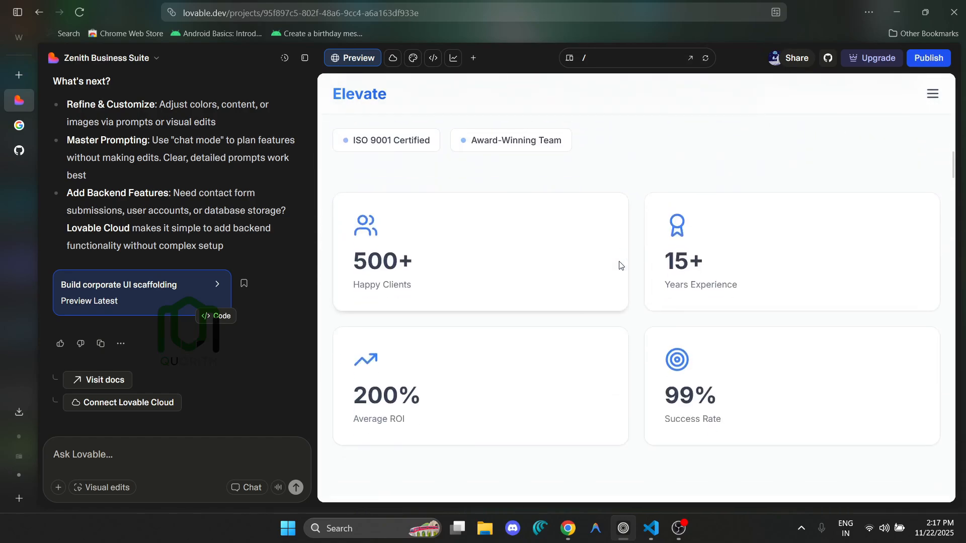
{"action": "scroll", "coordinate": [618, 274], "scroll_direction": "down", "scroll_amount": 15}
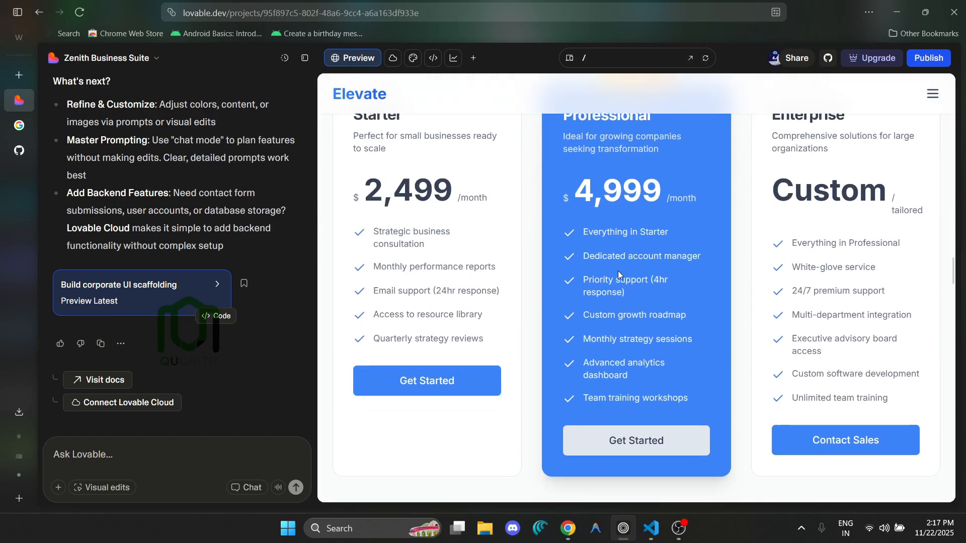
{"action": "scroll", "coordinate": [738, 327], "scroll_direction": "down", "scroll_amount": 15}
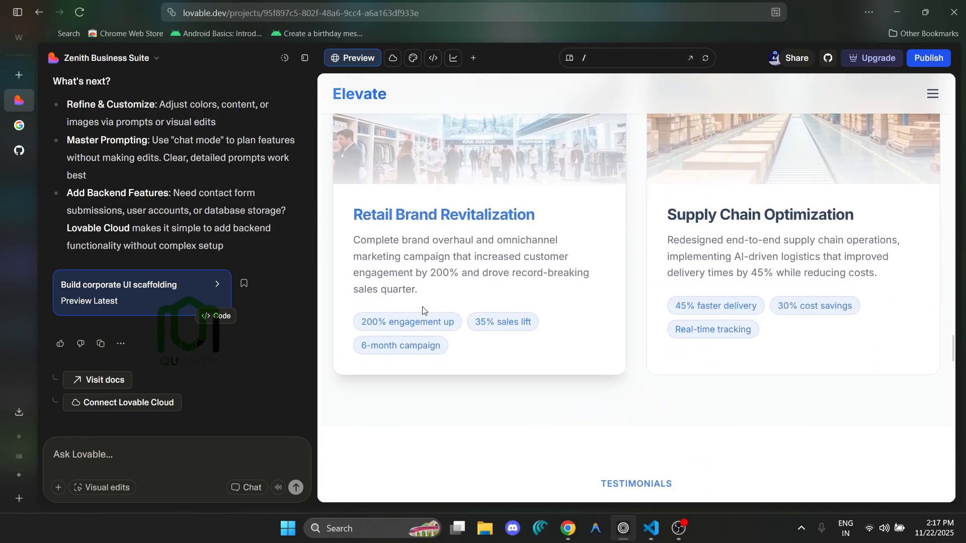
{"action": "scroll", "coordinate": [612, 322], "scroll_direction": "down", "scroll_amount": 15}
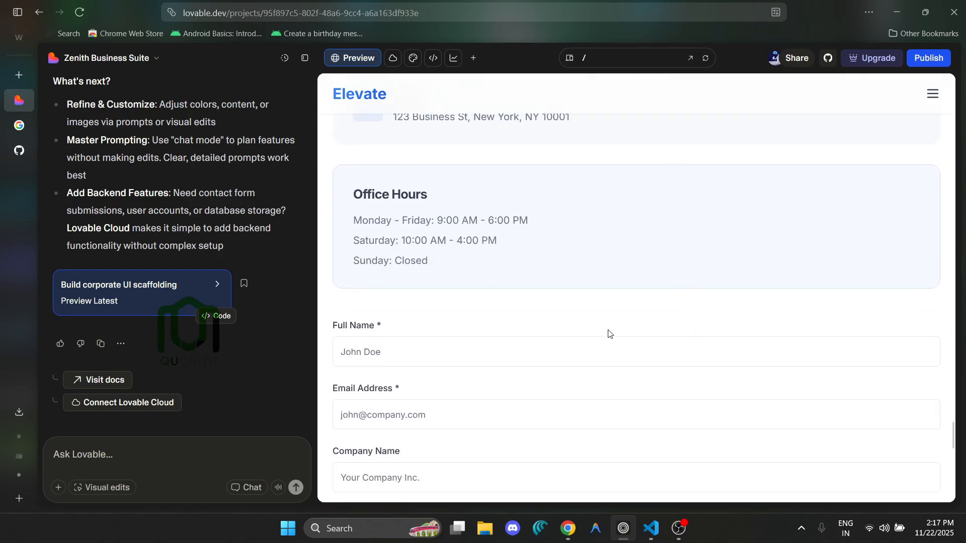
{"action": "scroll", "coordinate": [587, 342], "scroll_direction": "down", "scroll_amount": 7}
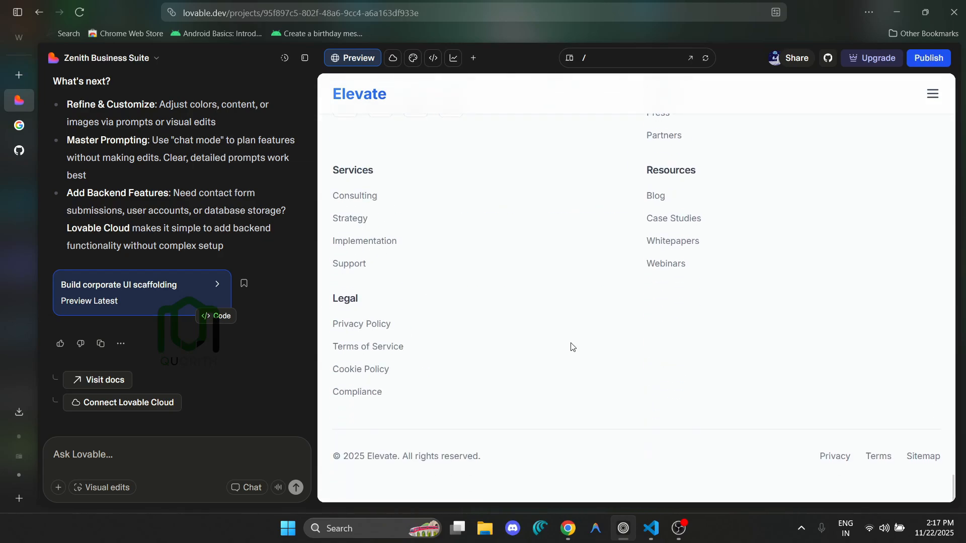
{"action": "scroll", "coordinate": [534, 335], "scroll_direction": "up", "scroll_amount": 5}
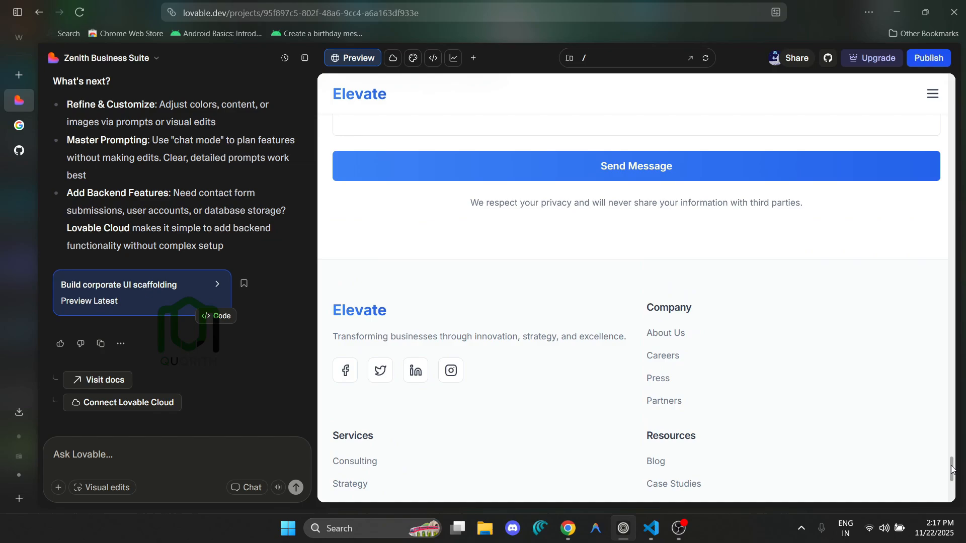
{"action": "left_click_drag", "start_coordinate": [953, 471], "coordinate": [954, 109]}
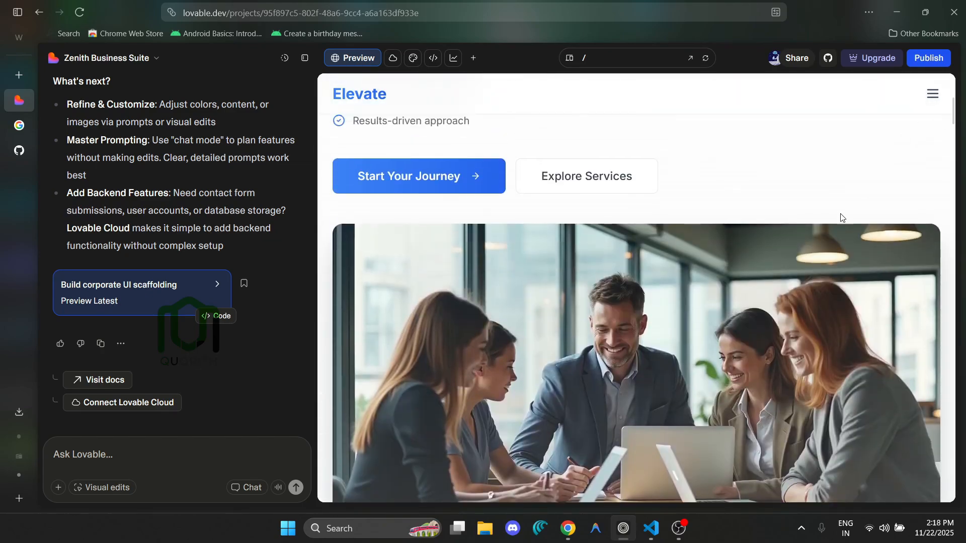
- Look over the About, Services, Pricing and Portfolio sections of the website preview again
{"action": "scroll", "coordinate": [569, 196], "scroll_direction": "down", "scroll_amount": 10}
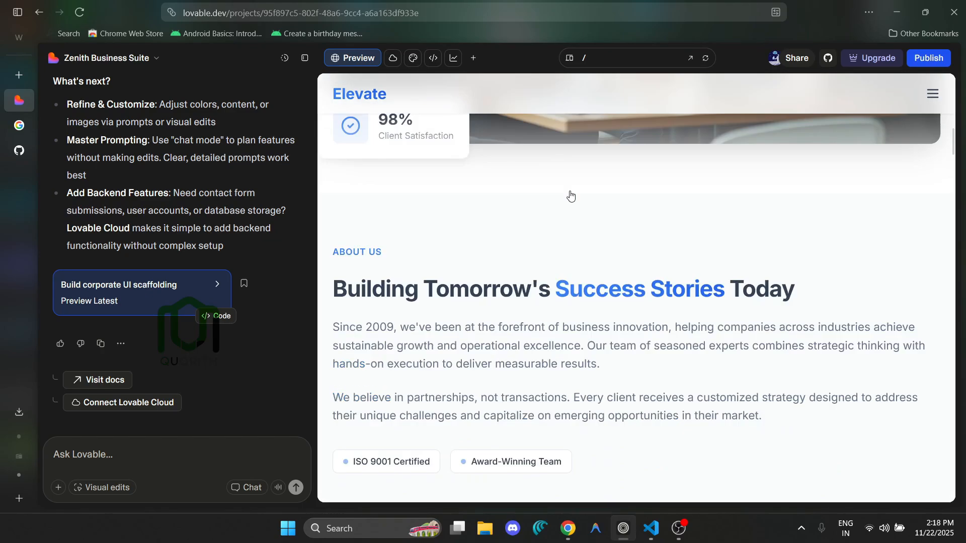
{"action": "scroll", "coordinate": [516, 335], "scroll_direction": "down", "scroll_amount": 15}
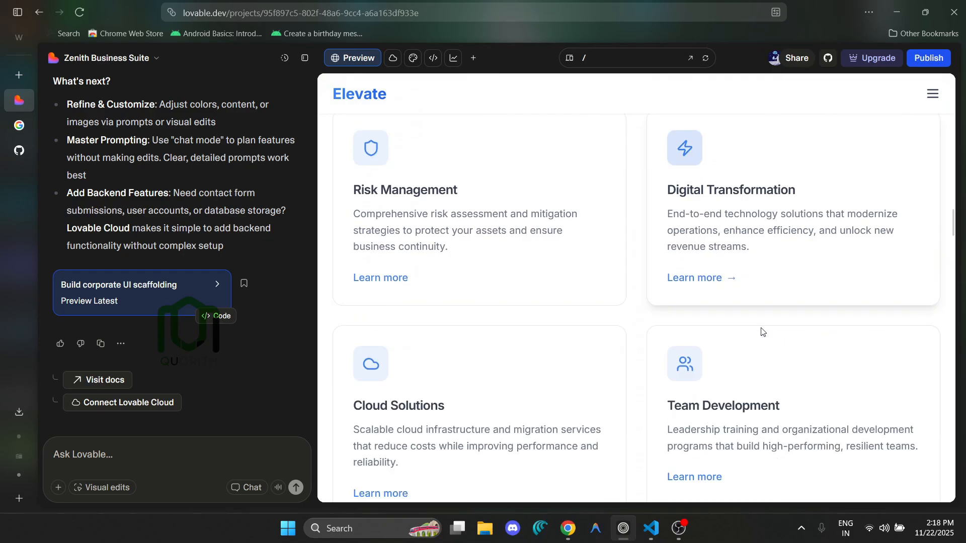
{"action": "scroll", "coordinate": [467, 294], "scroll_direction": "up", "scroll_amount": 3}
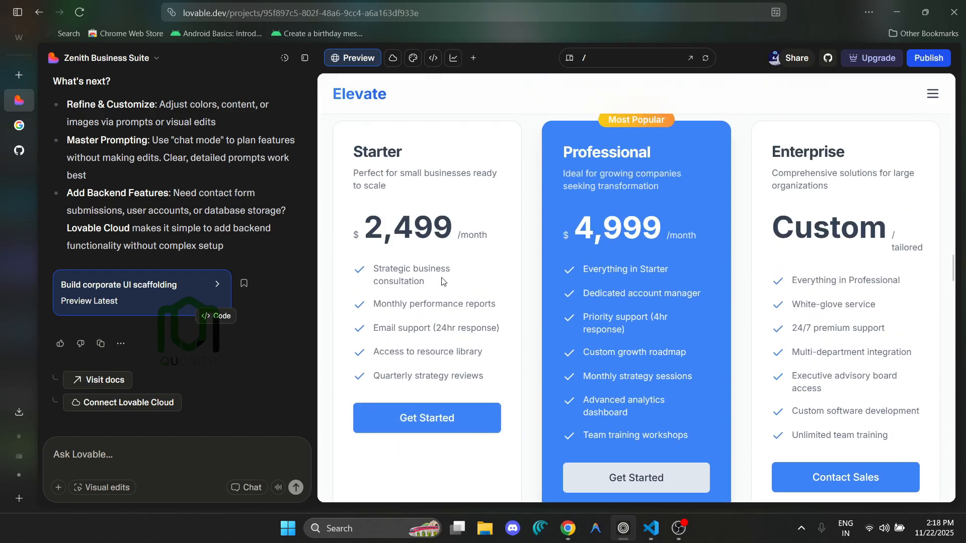
{"action": "scroll", "coordinate": [840, 257], "scroll_direction": "down", "scroll_amount": 4}
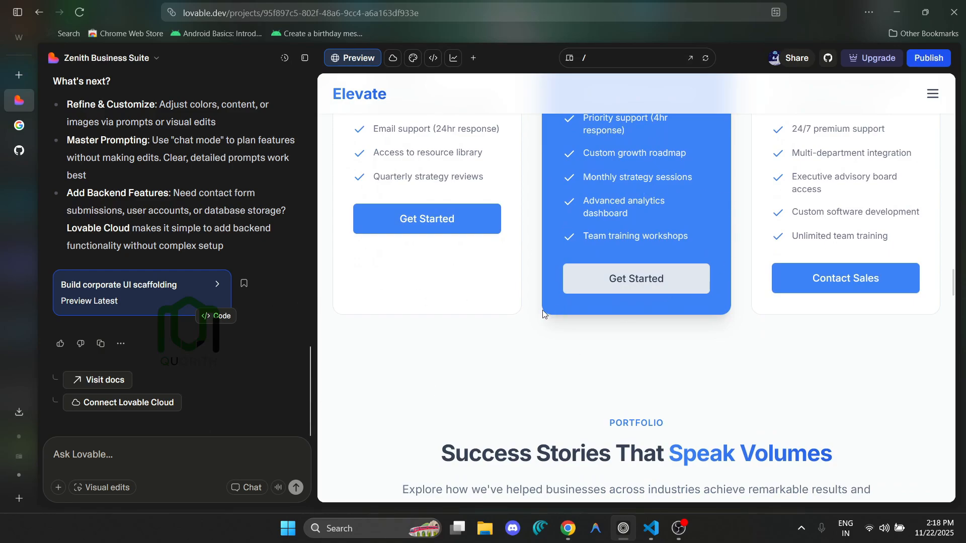
{"action": "scroll", "coordinate": [542, 310], "scroll_direction": "down", "scroll_amount": 15}
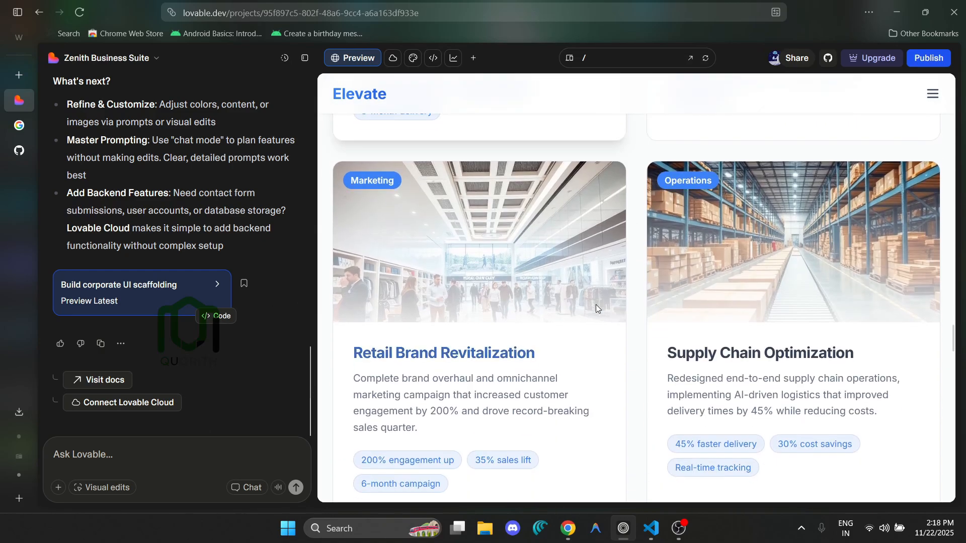
- Inspect the project's Cloud options and source file tree, and return to the website preview
{"action": "left_click", "coordinate": [393, 58]}
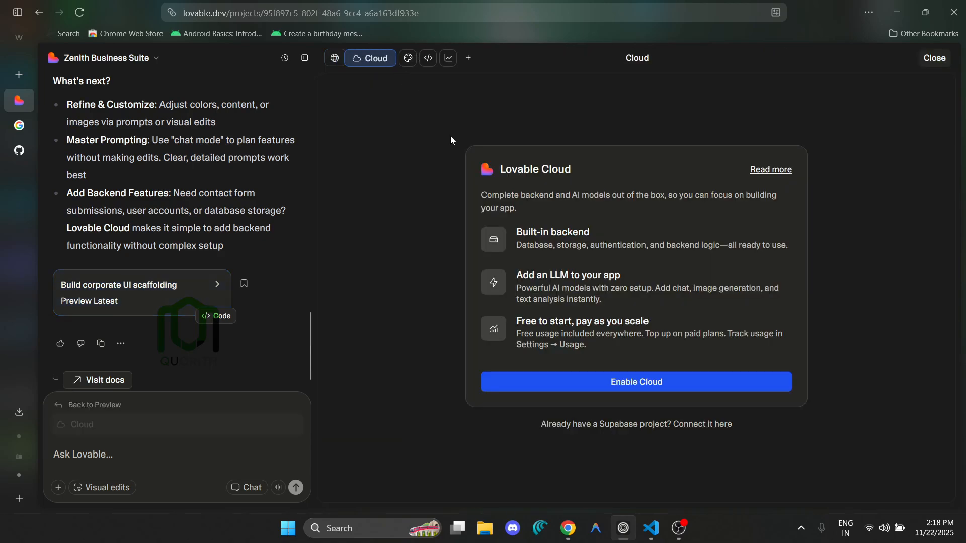
{"action": "left_click", "coordinate": [433, 60]}
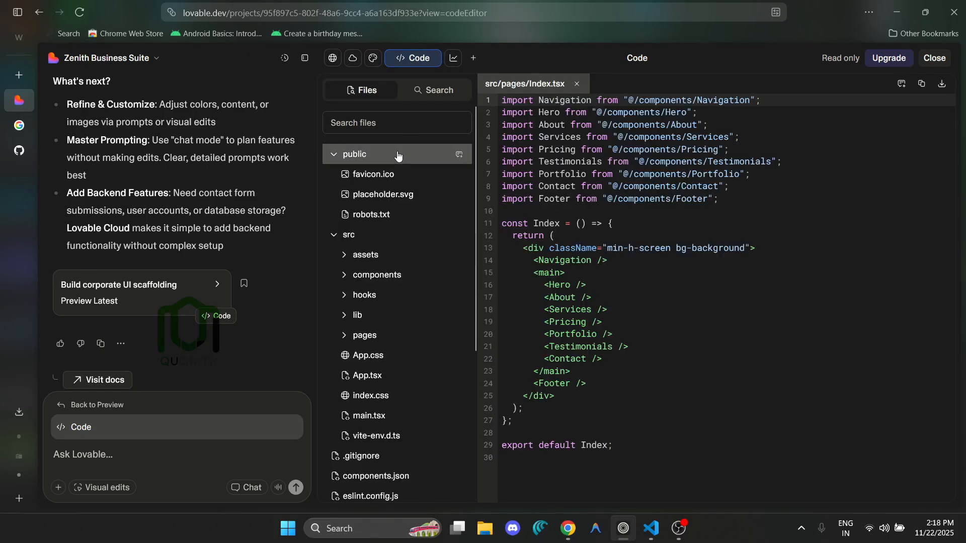
{"action": "scroll", "coordinate": [419, 300], "scroll_direction": "down", "scroll_amount": 3}
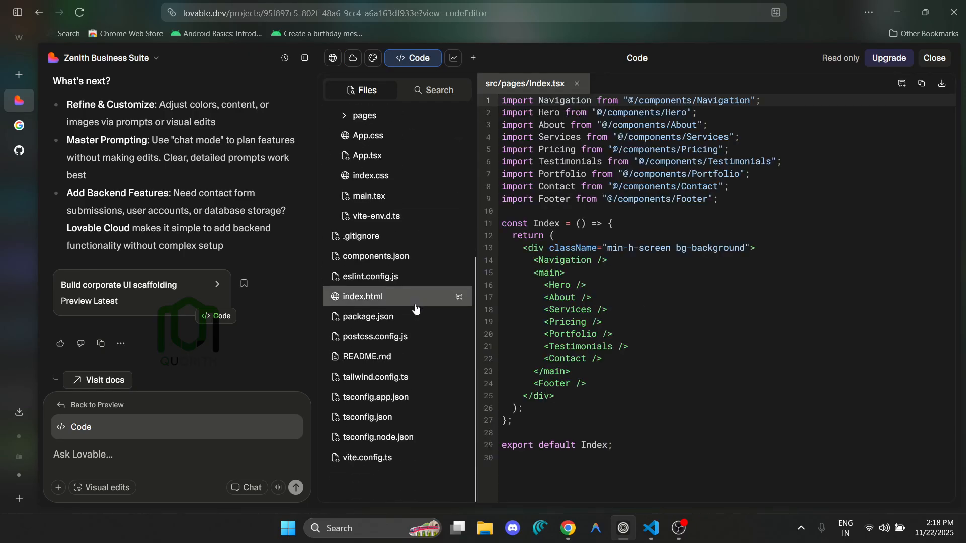
{"action": "scroll", "coordinate": [402, 287], "scroll_direction": "up", "scroll_amount": 4}
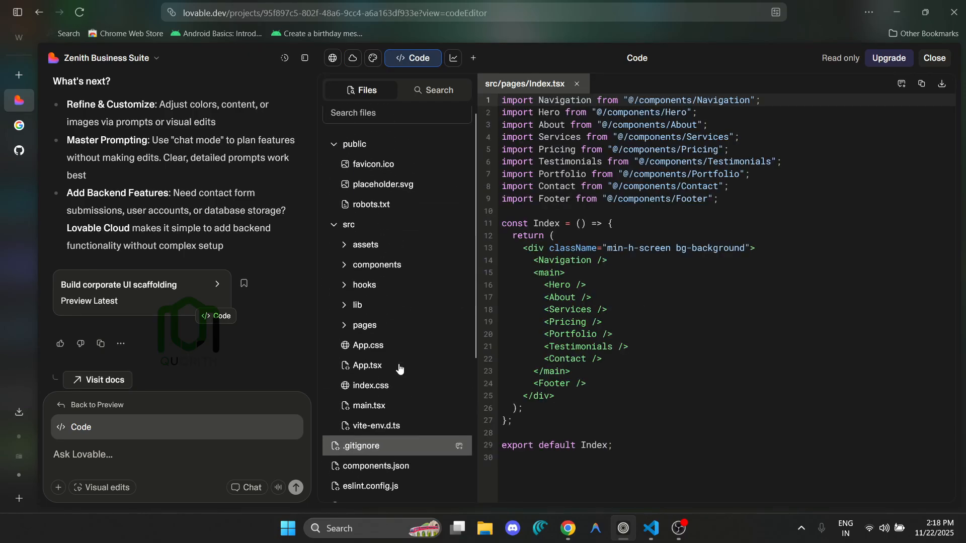
{"action": "left_click", "coordinate": [333, 57]}
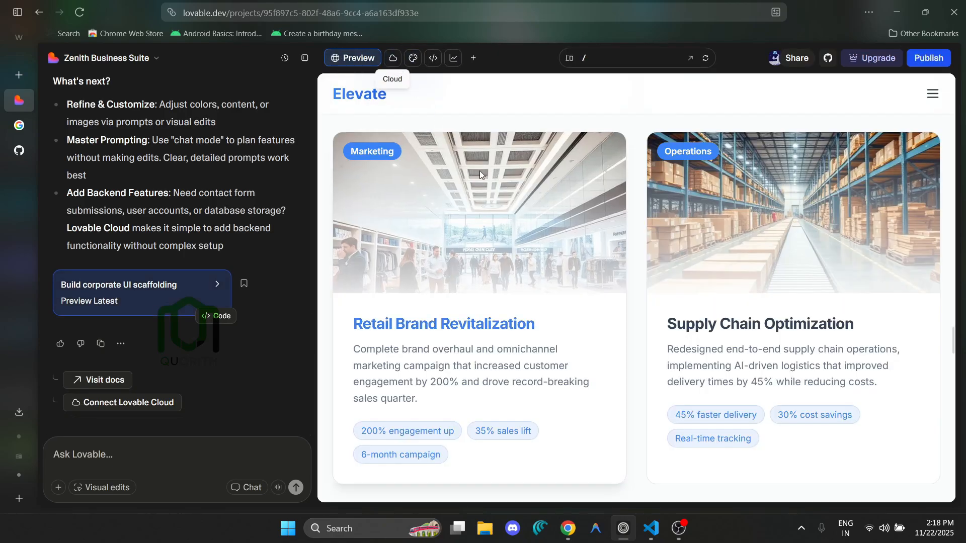
{"action": "scroll", "coordinate": [552, 206], "scroll_direction": "up", "scroll_amount": 5}
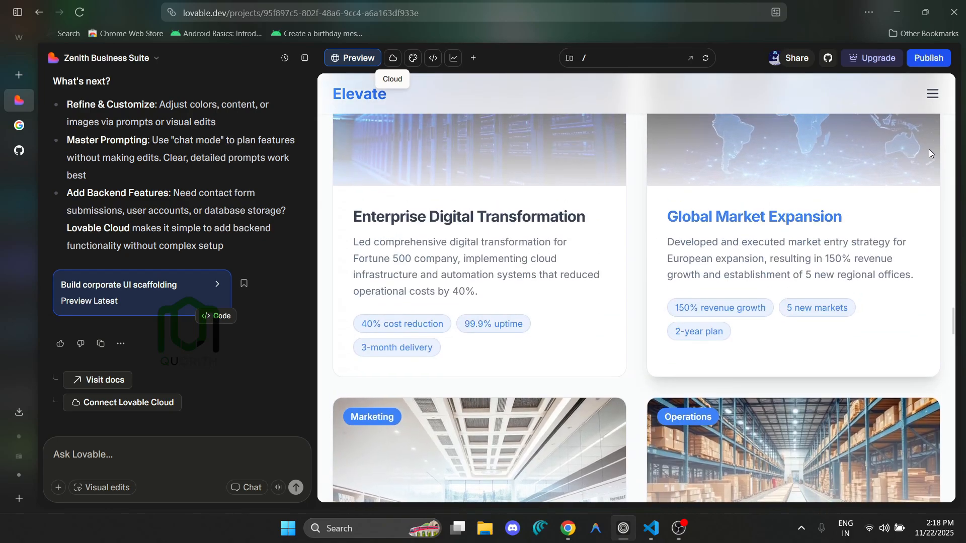
- Connect a GitHub account to the project through the GitHub integration settings
{"action": "left_click", "coordinate": [828, 65]}
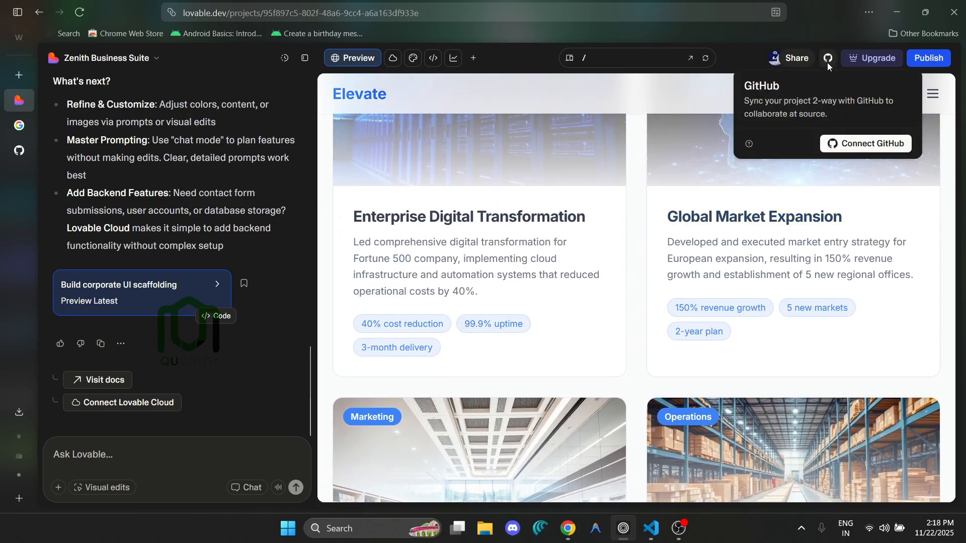
{"action": "left_click", "coordinate": [882, 145]}
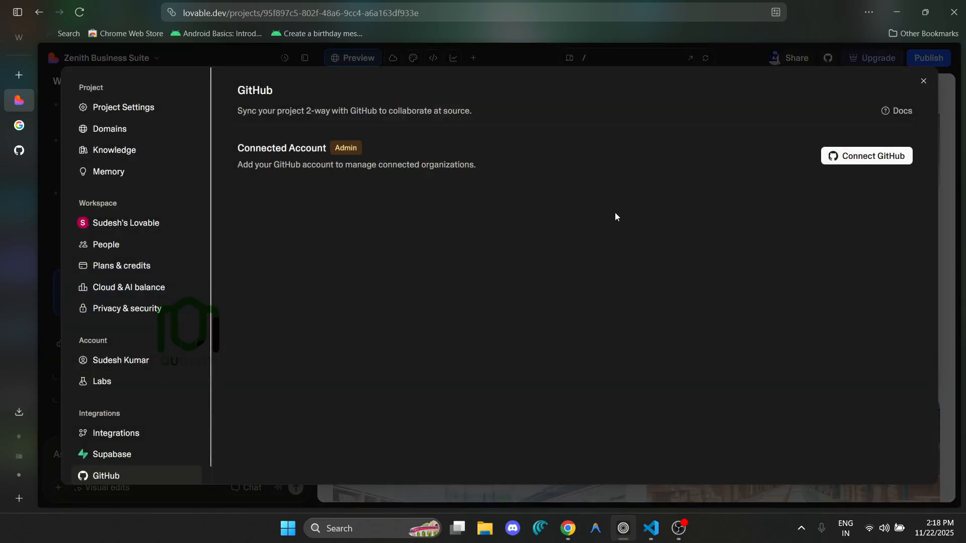
{"action": "left_click", "coordinate": [880, 159]}
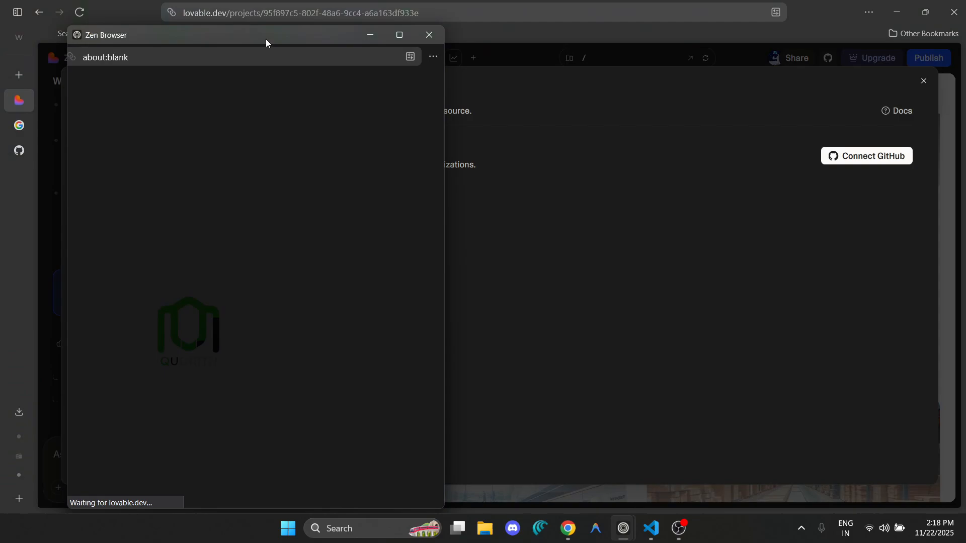
{"action": "left_click_drag", "start_coordinate": [266, 38], "coordinate": [447, 28]}
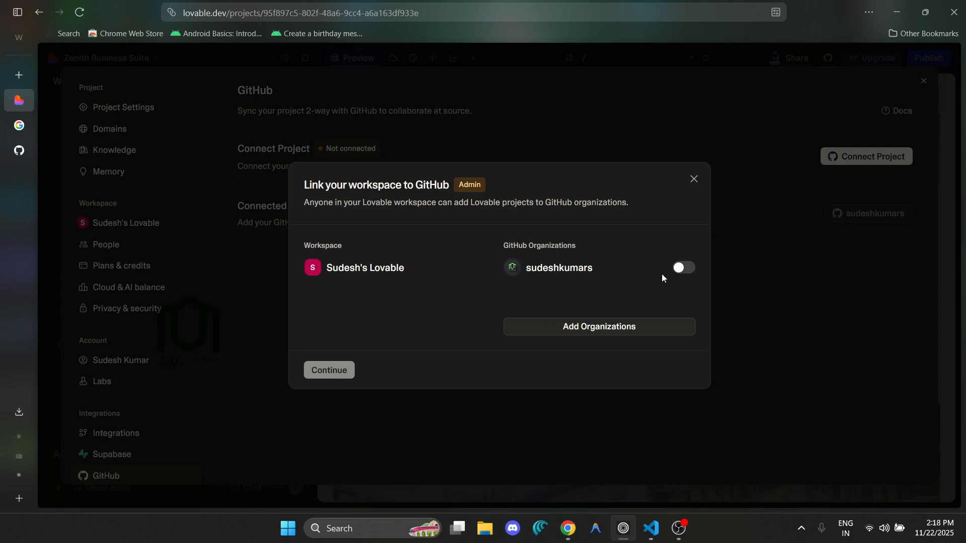
- Link the workspace to the listed GitHub organization and transfer the project to it for 2-way sync
{"action": "left_click", "coordinate": [685, 269]}
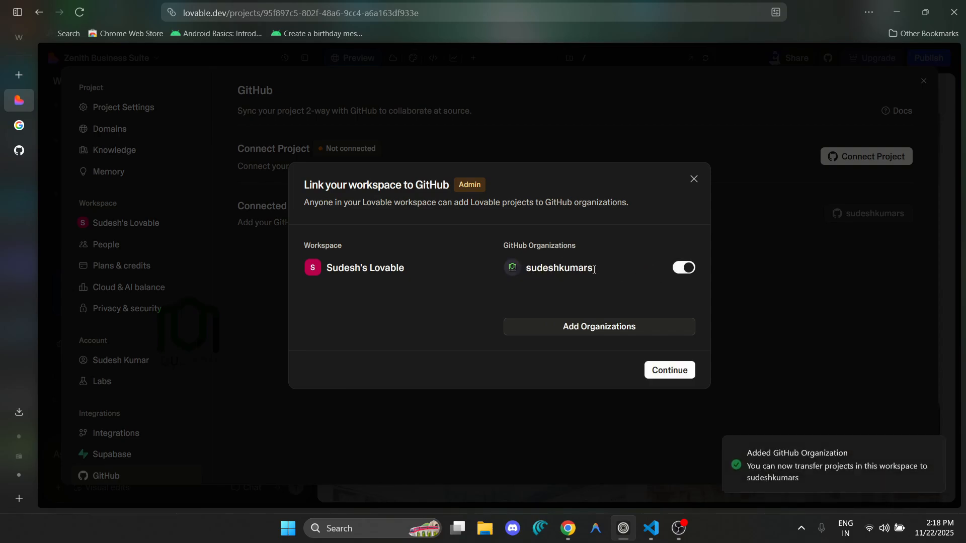
{"action": "left_click", "coordinate": [673, 372]}
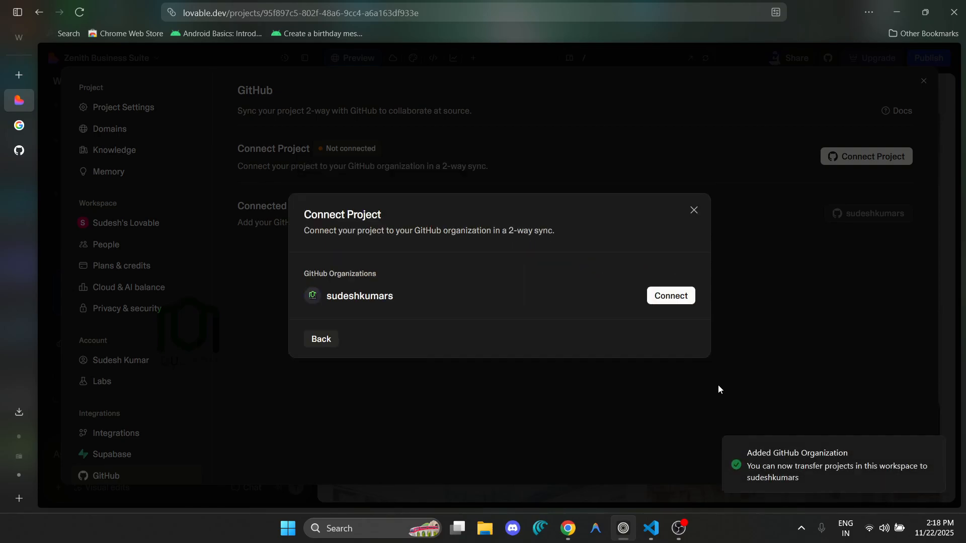
{"action": "left_click", "coordinate": [663, 301]}
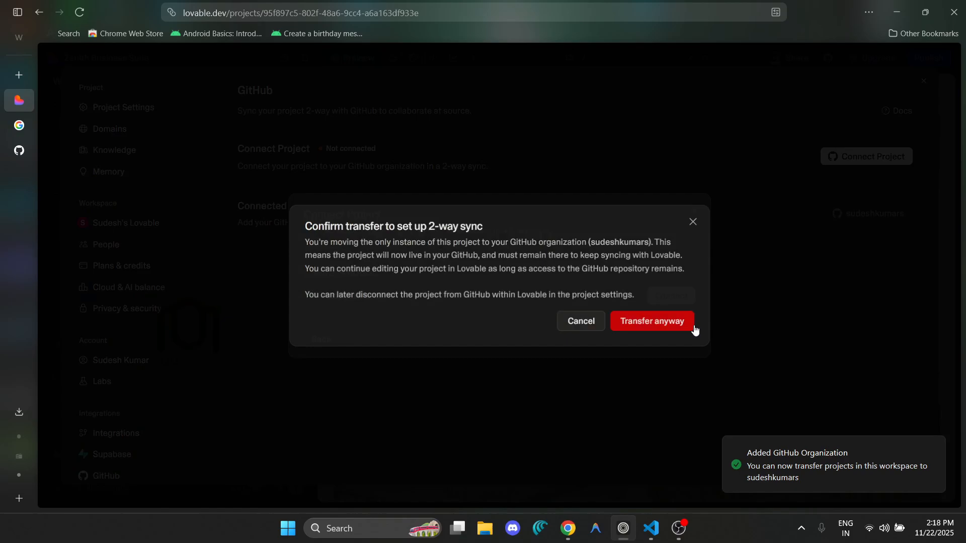
{"action": "left_click", "coordinate": [659, 325]}
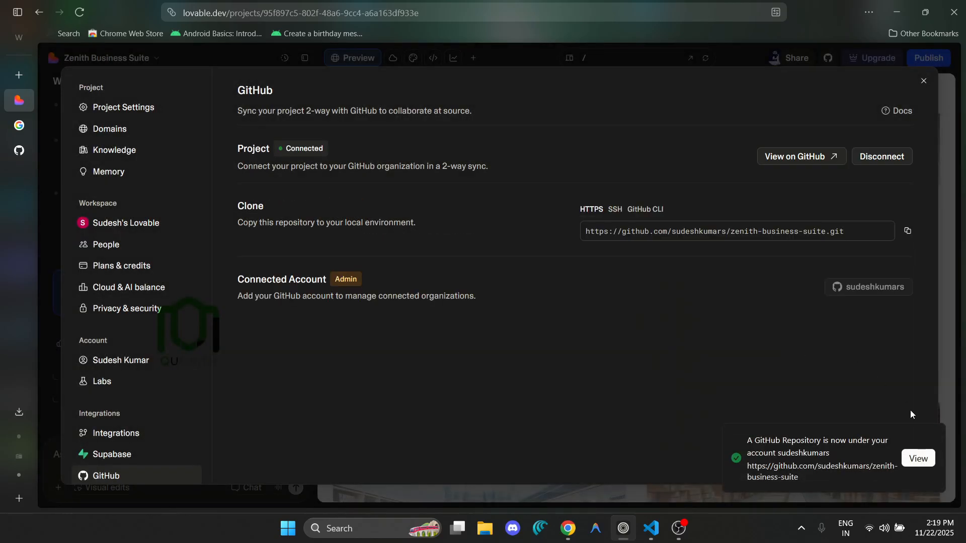
- Open the zenith-business-suite repository on GitHub and look through its file list and README
{"action": "left_click", "coordinate": [918, 458]}
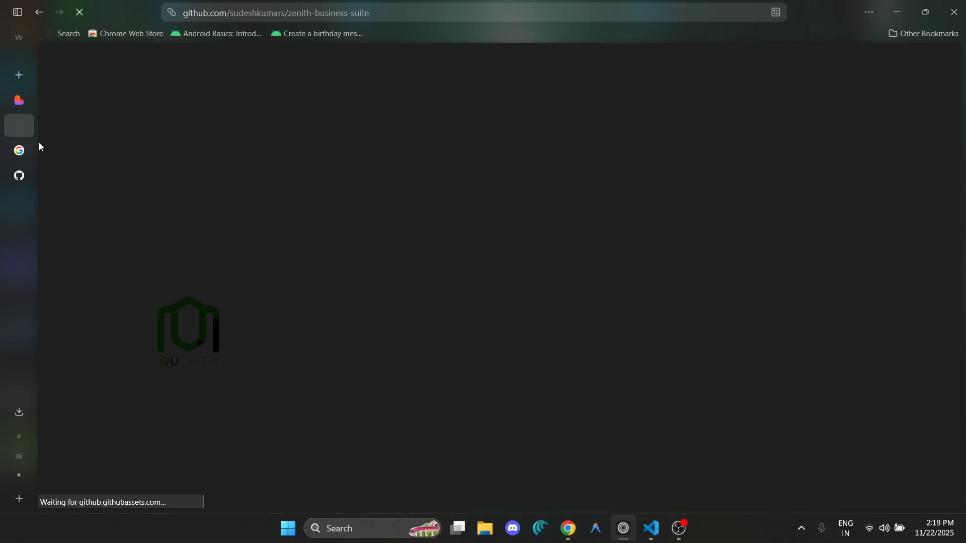
{"action": "scroll", "coordinate": [307, 249], "scroll_direction": "down", "scroll_amount": 8}
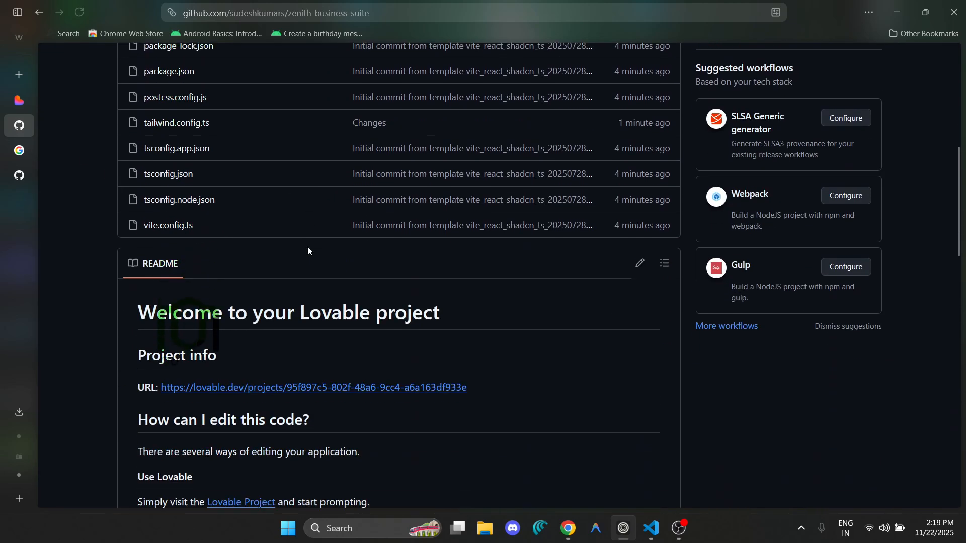
{"action": "scroll", "coordinate": [307, 250], "scroll_direction": "down", "scroll_amount": 4}
{"action": "scroll", "coordinate": [473, 307], "scroll_direction": "down", "scroll_amount": 5}
{"action": "scroll", "coordinate": [477, 306], "scroll_direction": "up", "scroll_amount": 10}
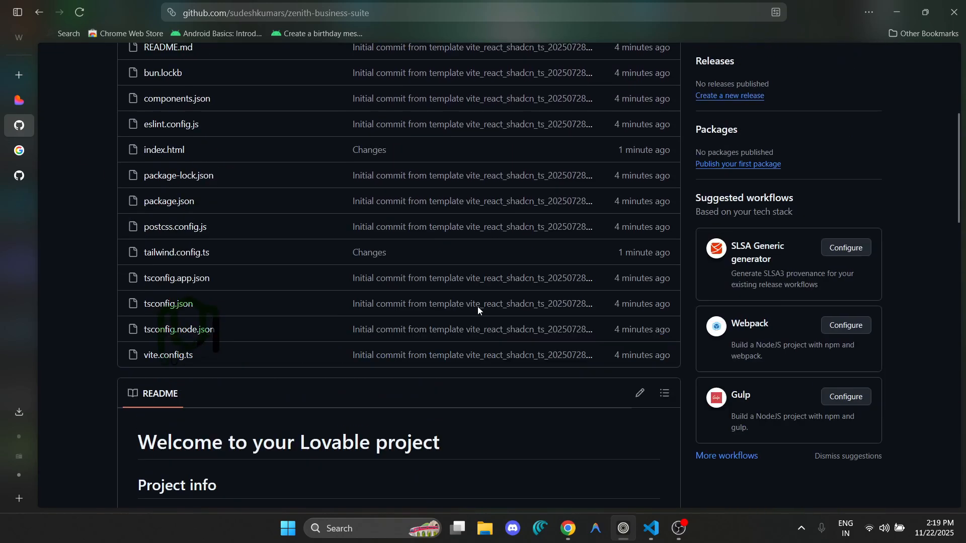
{"action": "scroll", "coordinate": [478, 307], "scroll_direction": "up", "scroll_amount": 6}
{"action": "scroll", "coordinate": [197, 279], "scroll_direction": "down", "scroll_amount": 9}
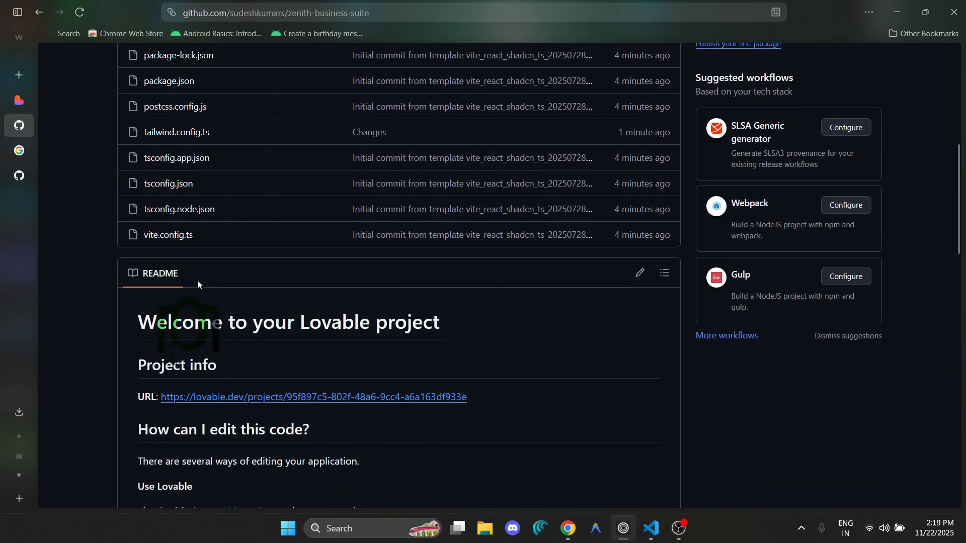
- Close the project's GitHub settings in Lovable, check its GitHub connection, and return to the zenith-business-suite repository
{"action": "scroll", "coordinate": [327, 347], "scroll_direction": "up", "scroll_amount": 8}
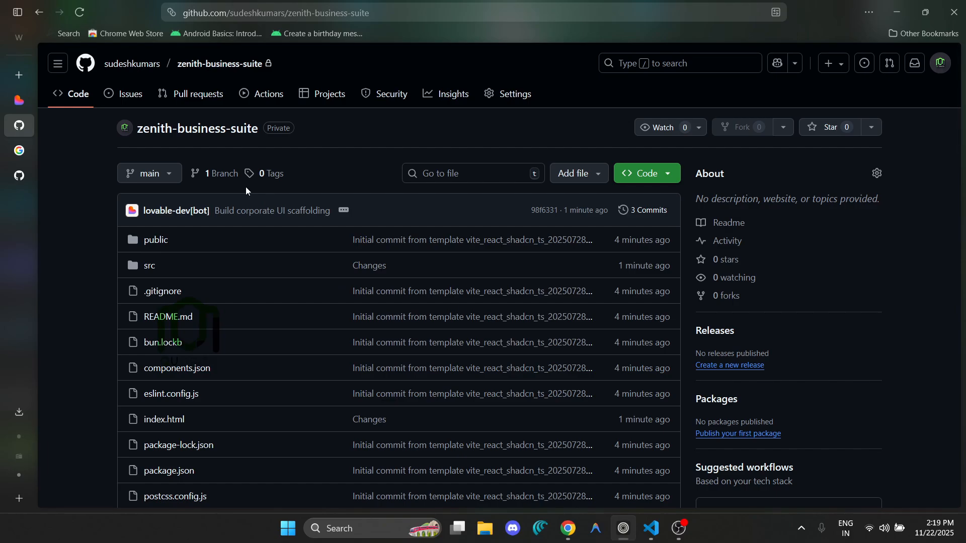
{"action": "left_click", "coordinate": [25, 100]}
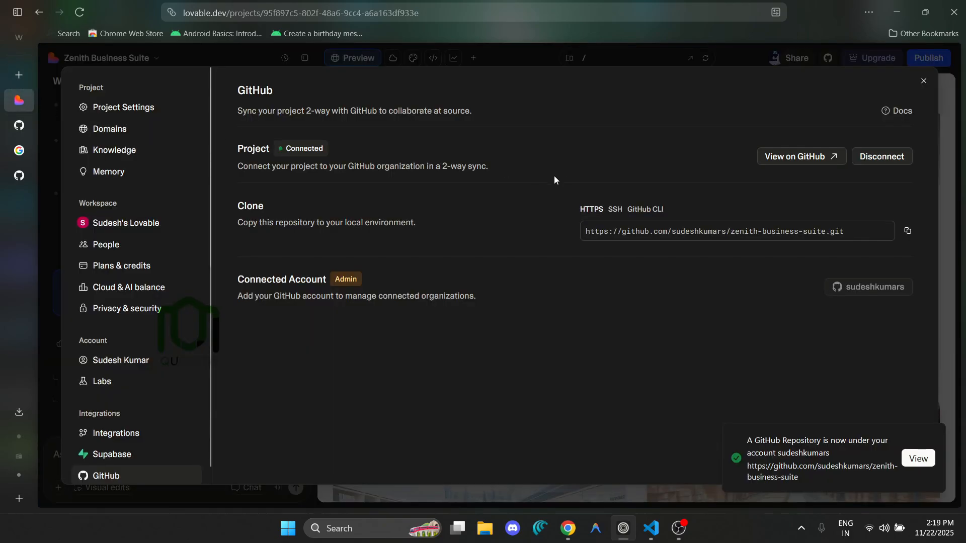
{"action": "left_click", "coordinate": [919, 83]}
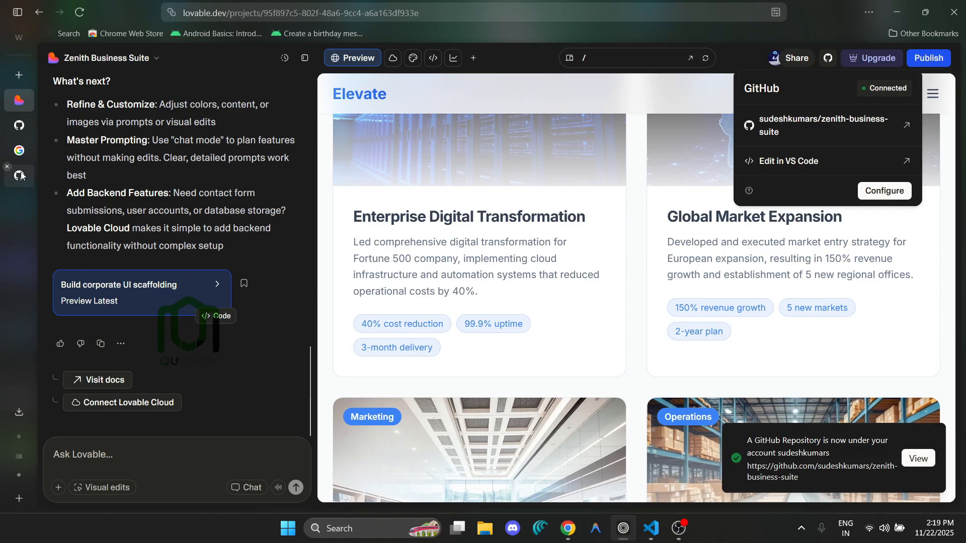
{"action": "left_click", "coordinate": [19, 126]}
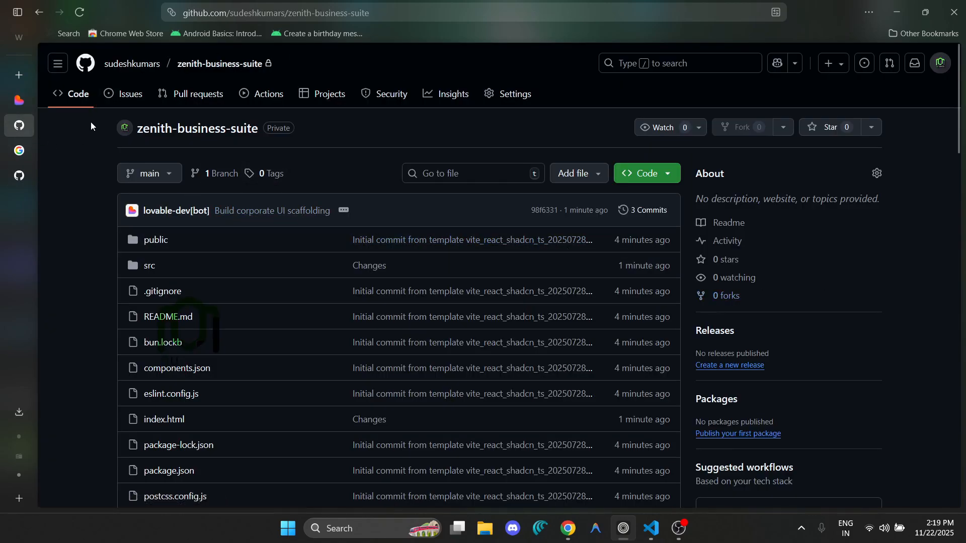
- Open the Vercel website from the Google search results and go to its sign-up page
{"action": "left_click", "coordinate": [19, 151]}
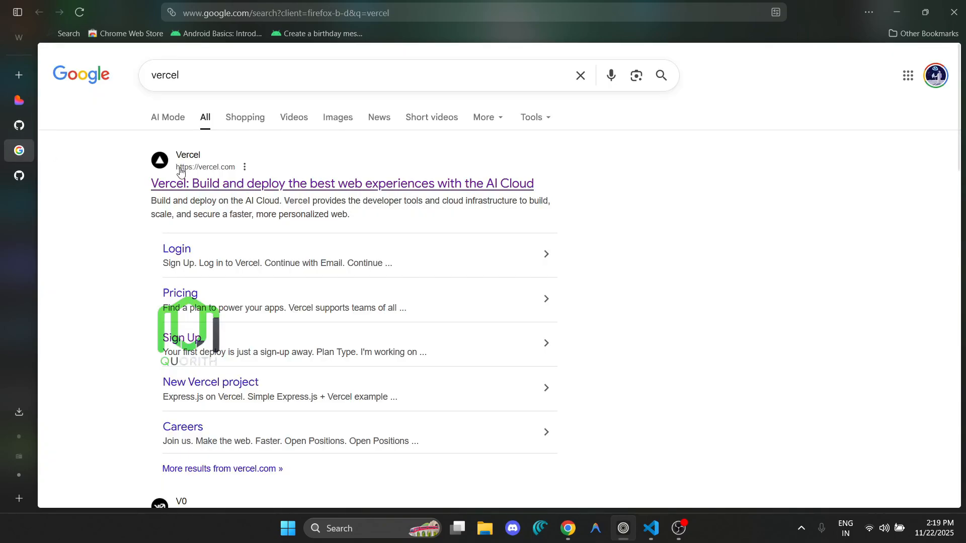
{"action": "left_click", "coordinate": [252, 182]}
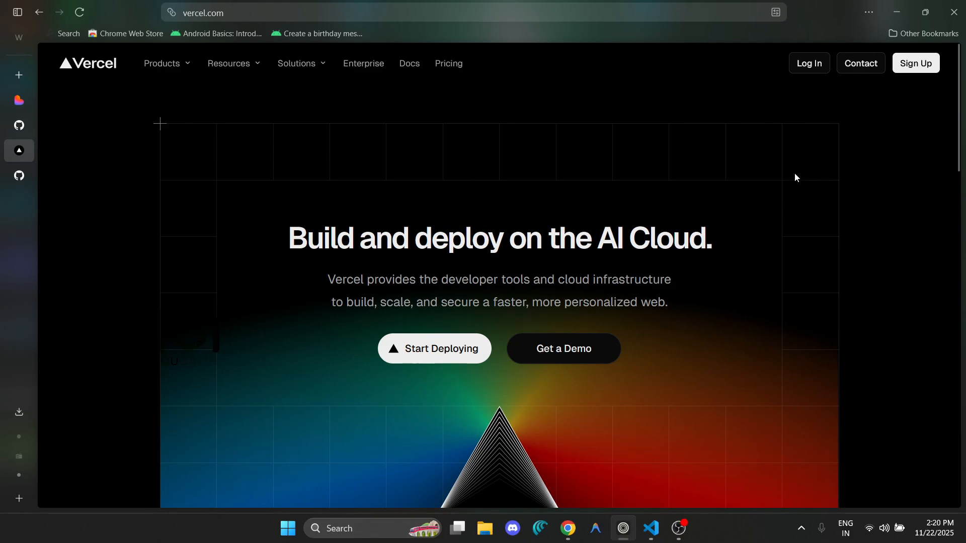
{"action": "left_click", "coordinate": [917, 70]}
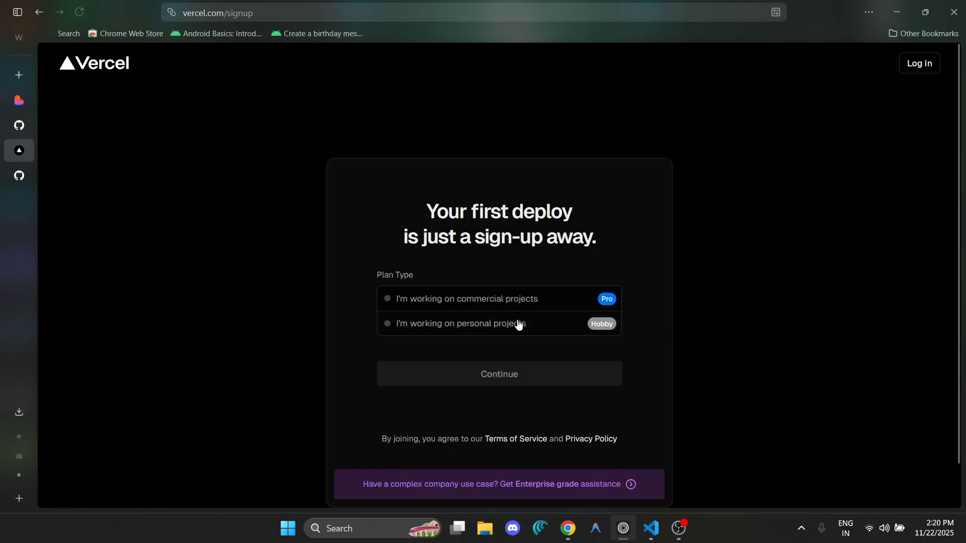
{"action": "scroll", "coordinate": [577, 317], "scroll_direction": "down", "scroll_amount": 1}
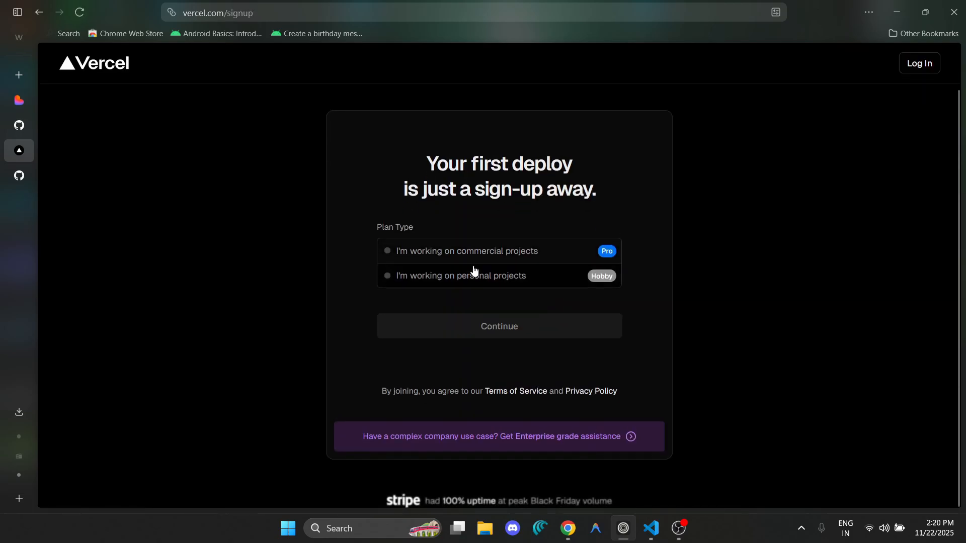
- Sign up for Vercel on the Hobby plan for personal projects with the name quorith and continue to the new-project page
{"action": "left_click", "coordinate": [594, 281]}
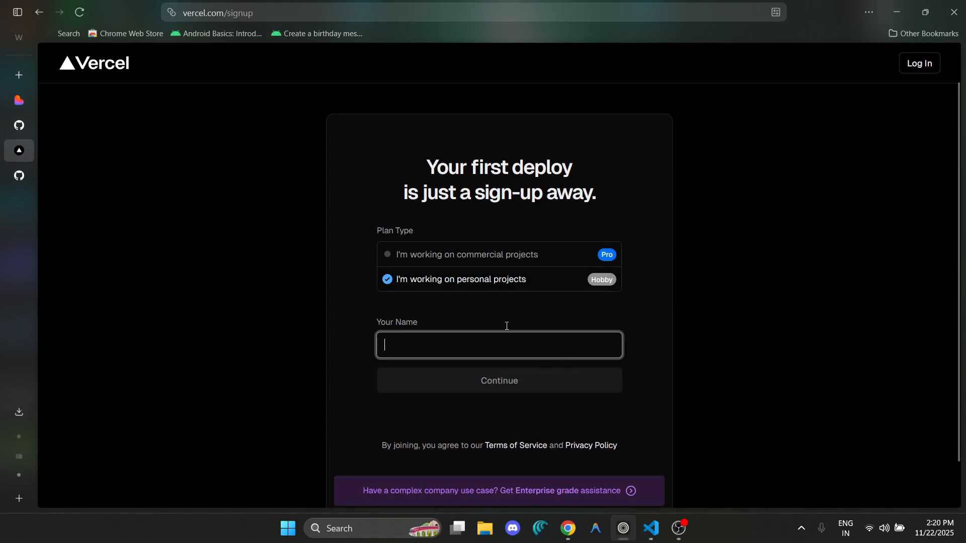
{"action": "left_click", "coordinate": [507, 356]}
{"action": "type", "text": "quo"}
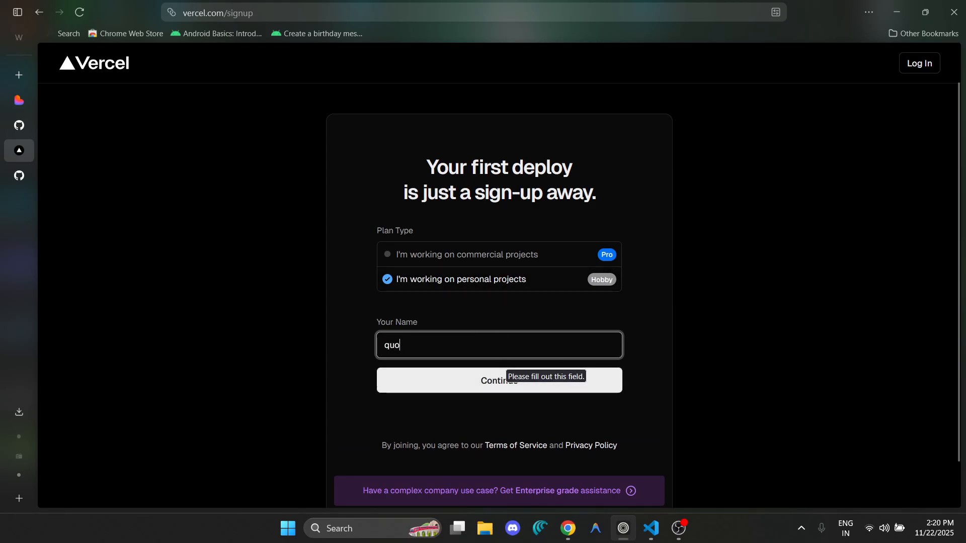
{"action": "type", "text": "rith"}
{"action": "left_click", "coordinate": [551, 393]}
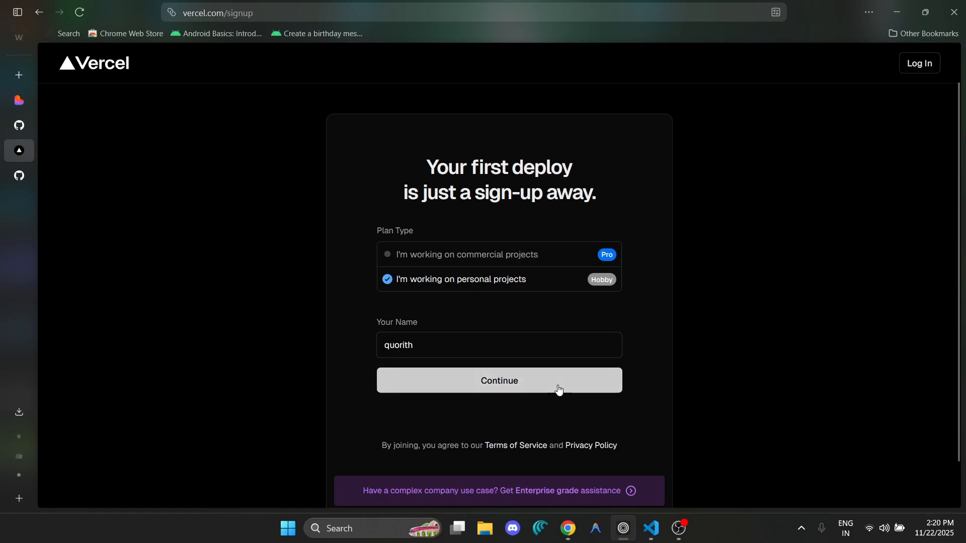
{"action": "left_click", "coordinate": [552, 285]}
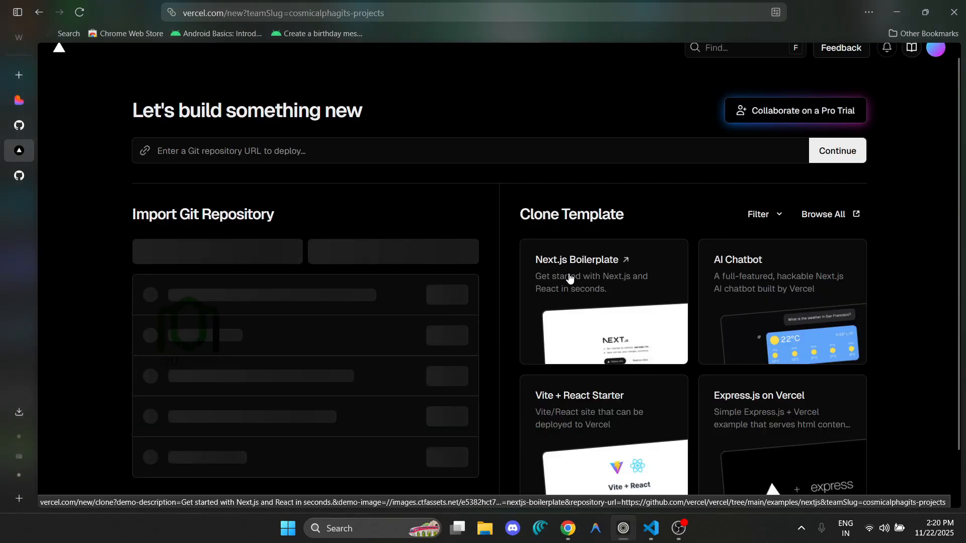
- Look over the importable Git repositories and the account menu on Vercel's new-project page
{"action": "scroll", "coordinate": [433, 273], "scroll_direction": "up", "scroll_amount": 1}
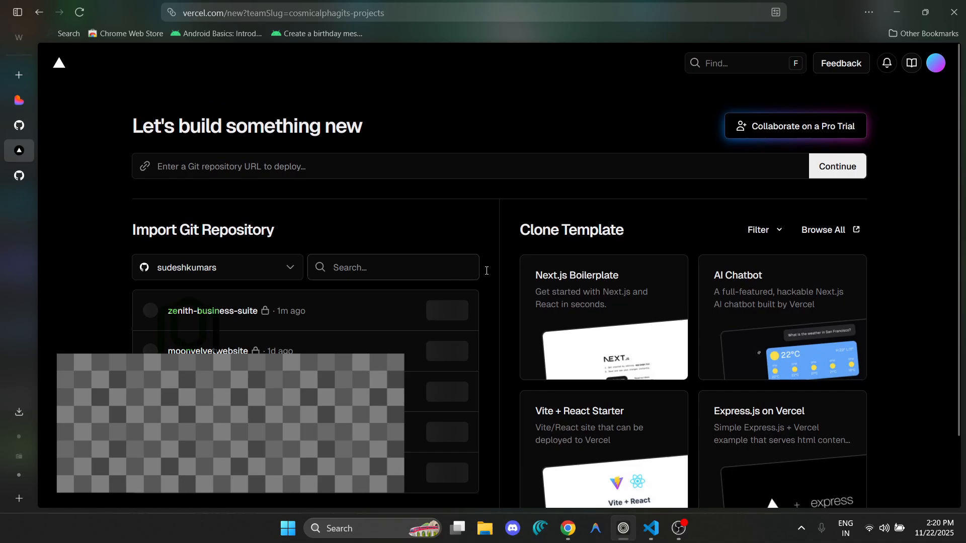
{"action": "left_click", "coordinate": [936, 63]}
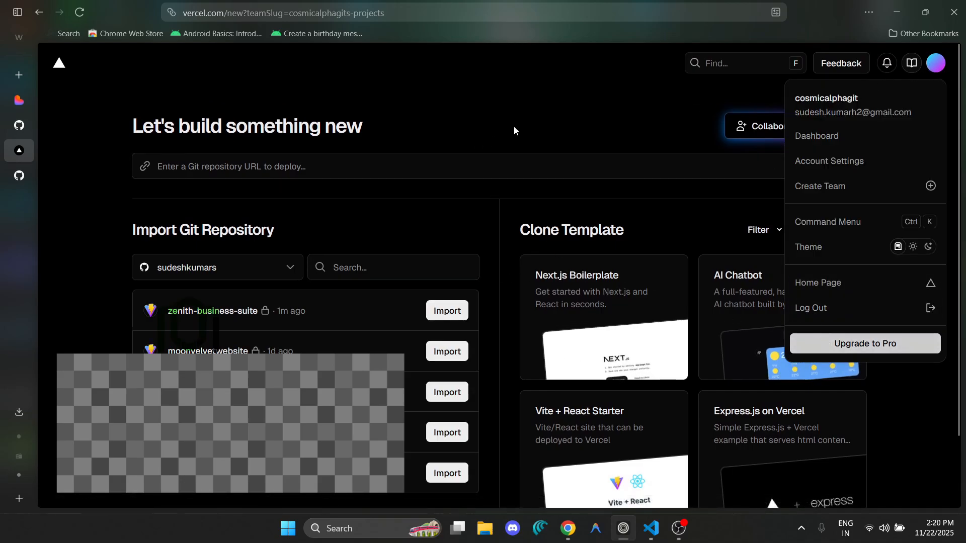
{"action": "left_click", "coordinate": [575, 120]}
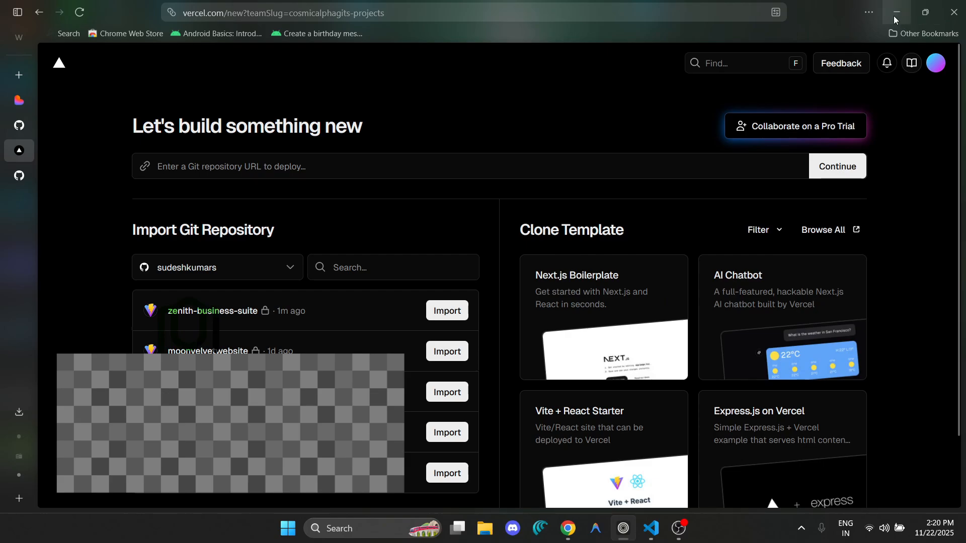
- Look at the GitHub profile, then examine the public folder of the zenith-business-suite repository and its extra options
{"action": "left_click", "coordinate": [19, 175]}
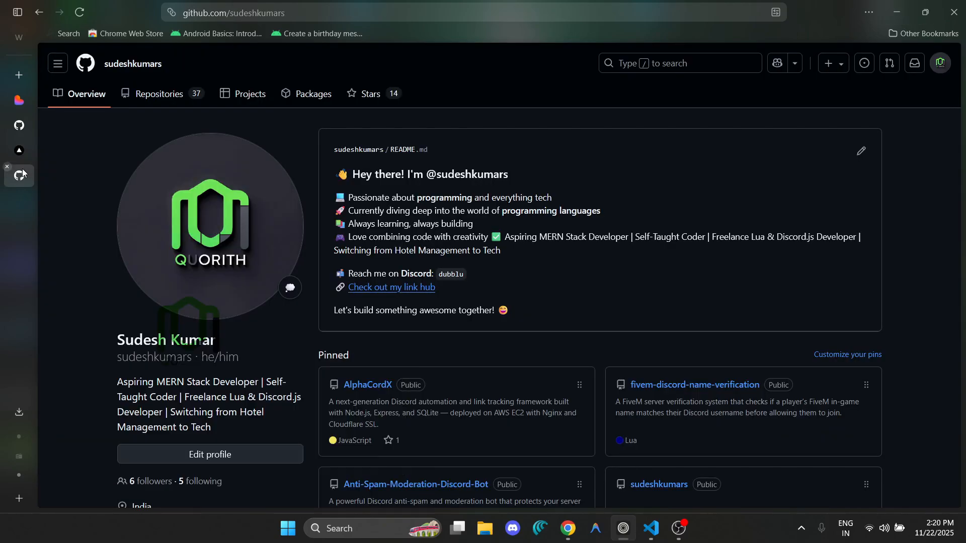
{"action": "left_click", "coordinate": [17, 129]}
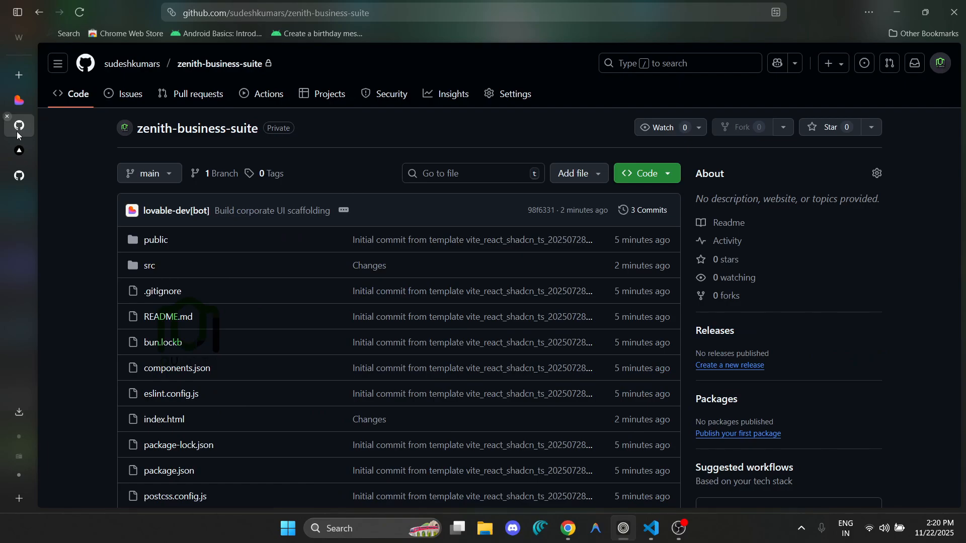
{"action": "left_click", "coordinate": [155, 240]}
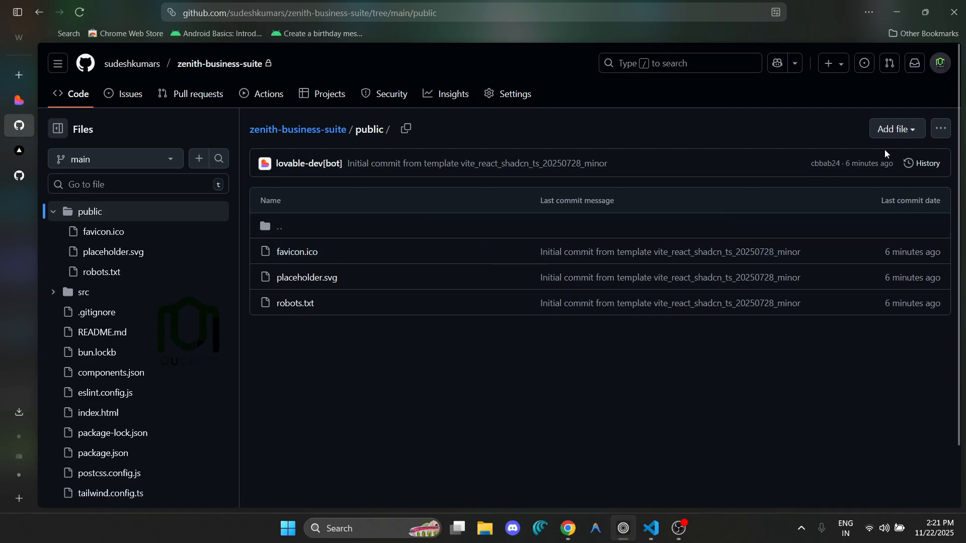
{"action": "left_click", "coordinate": [942, 130]}
{"action": "left_click", "coordinate": [942, 131]}
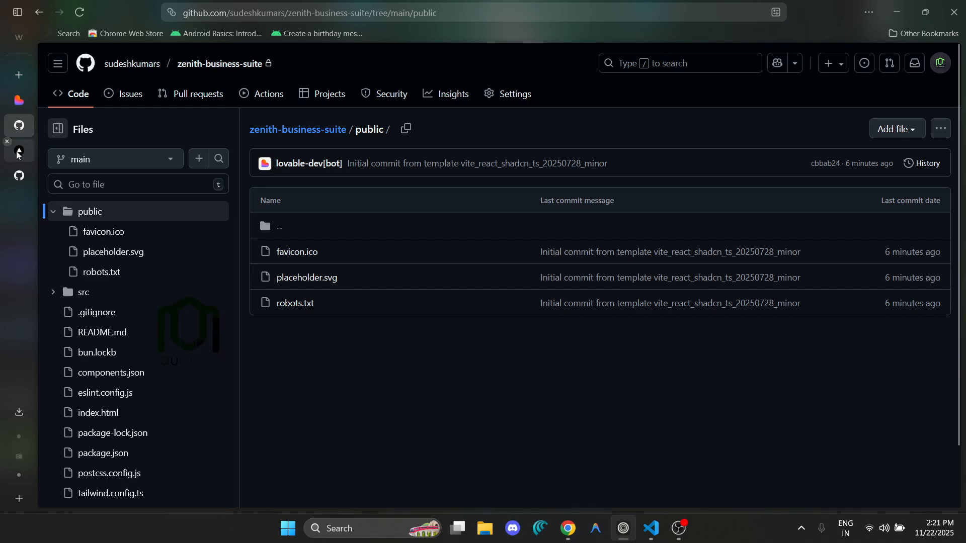
- Open zenith-business-suite from the GitHub profile's repository list and download its code as a ZIP file
{"action": "left_click", "coordinate": [15, 176]}
{"action": "left_click", "coordinate": [153, 94]}
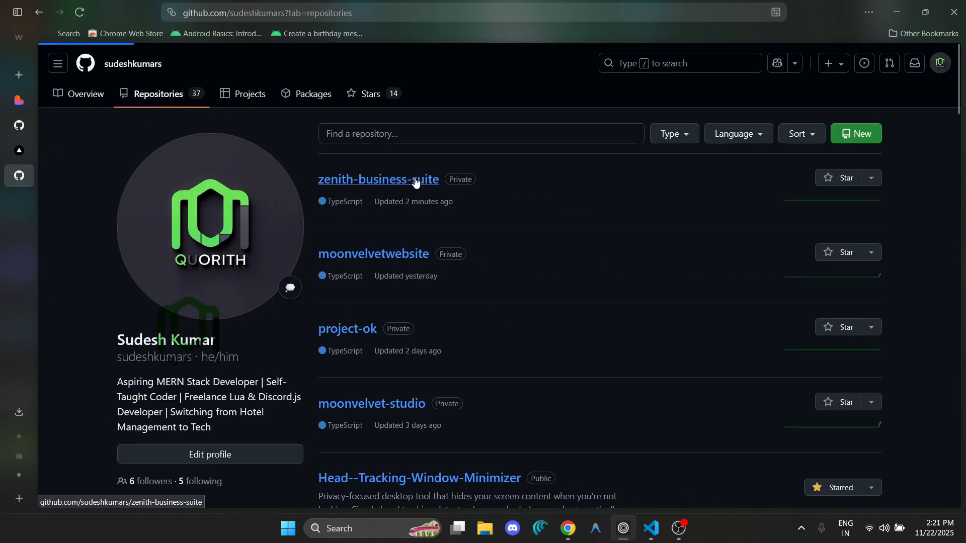
{"action": "left_click", "coordinate": [415, 183]}
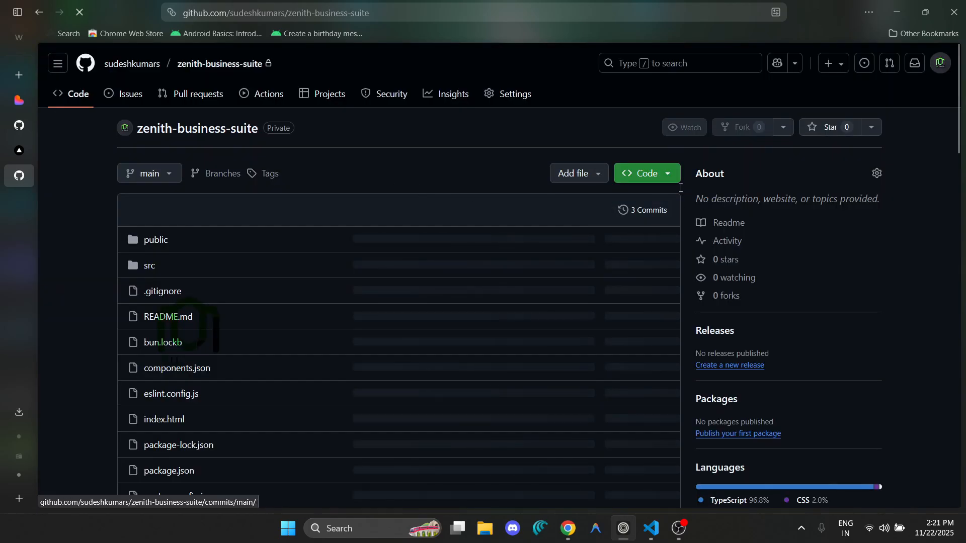
{"action": "left_click", "coordinate": [647, 173]}
{"action": "left_click", "coordinate": [481, 361]}
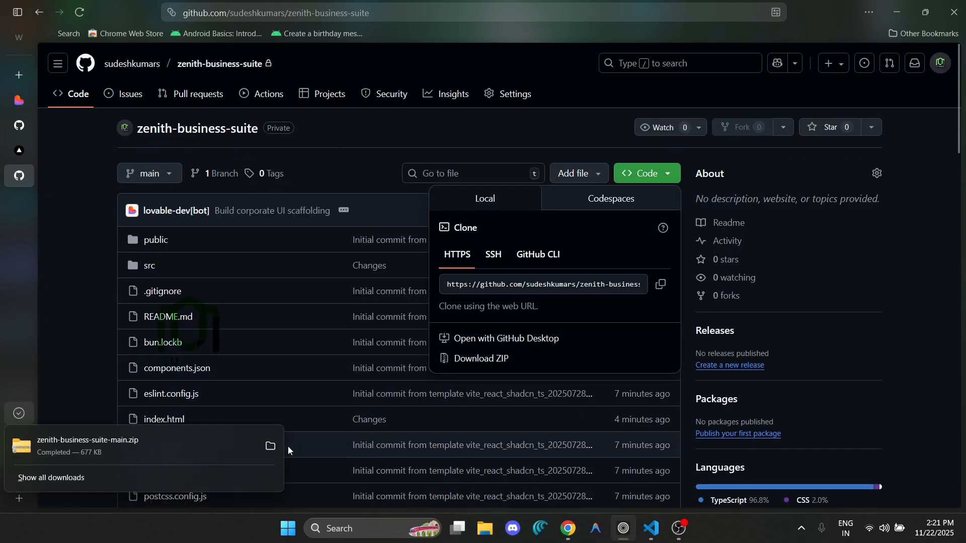
- Locate zenith-business-suite-main.zip in the Downloads folder and extract it with 7-Zip to a zenith-business-suite-main folder
{"action": "left_click", "coordinate": [271, 445]}
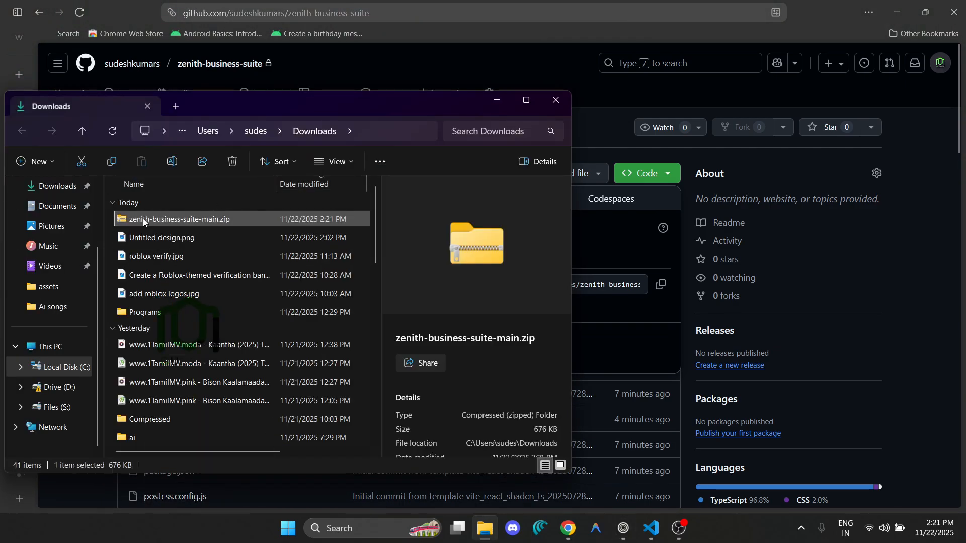
{"action": "right_click", "coordinate": [143, 218]}
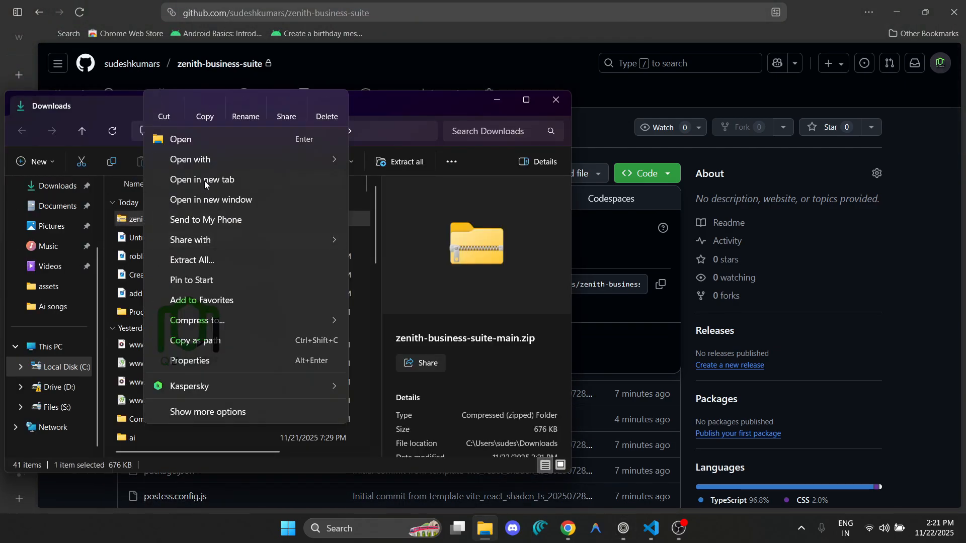
{"action": "mouse_move", "coordinate": [227, 159]}
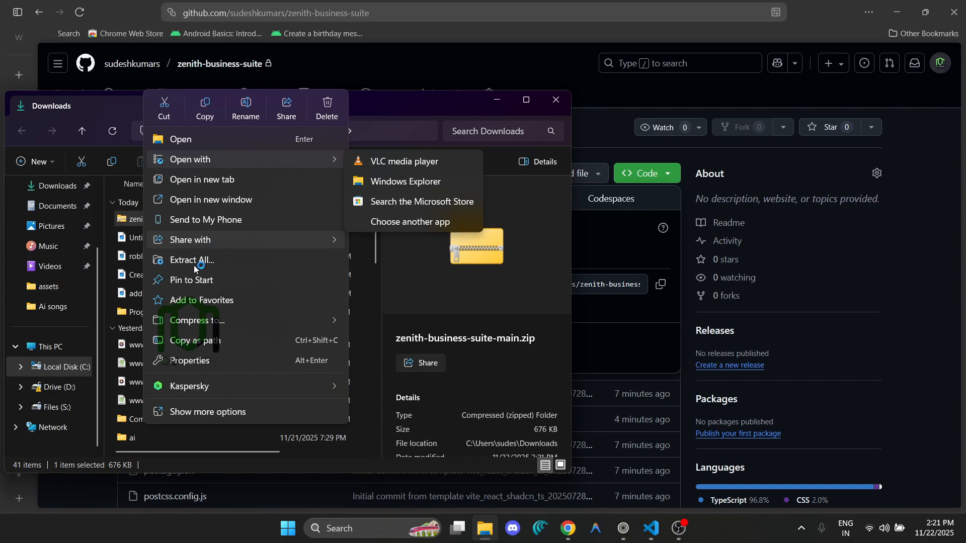
{"action": "left_click", "coordinate": [208, 412]}
{"action": "mouse_move", "coordinate": [184, 284]}
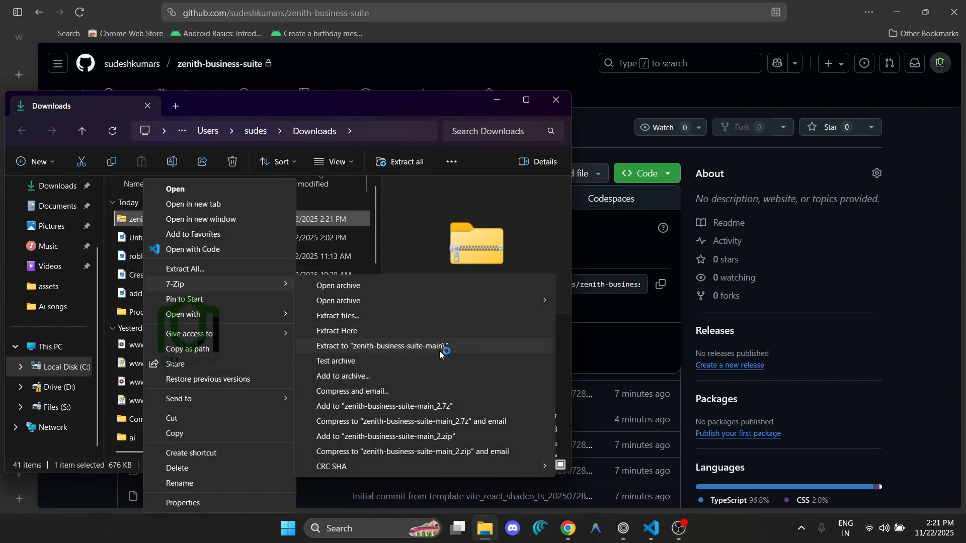
{"action": "left_click", "coordinate": [439, 350]}
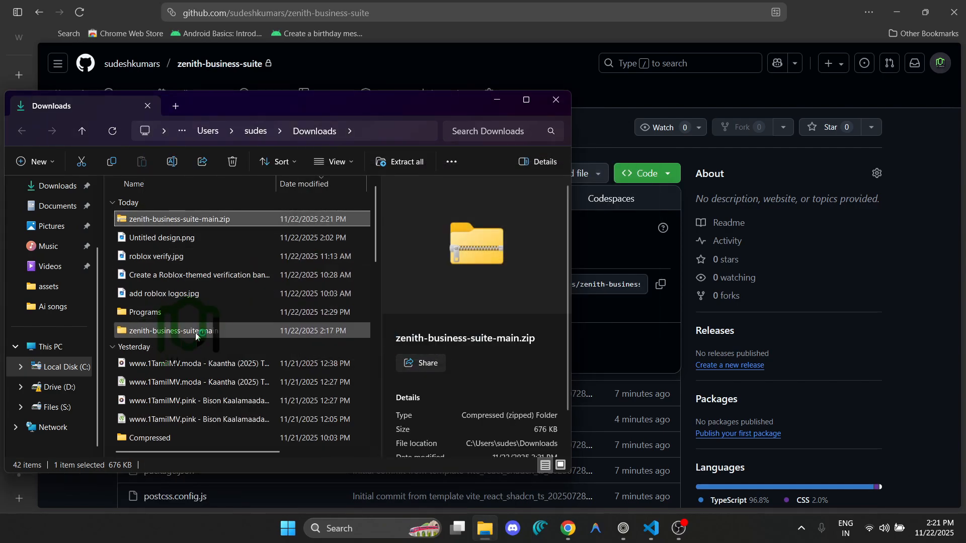
- Open a terminal in the extracted zenith-business-suite-main folder and install the project's packages with npm i
{"action": "double_click", "coordinate": [196, 333]}
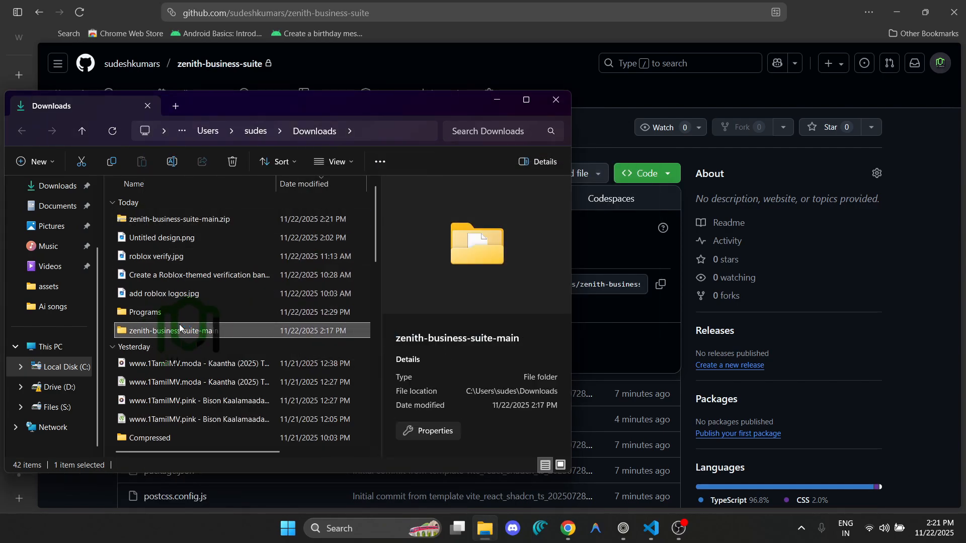
{"action": "left_click", "coordinate": [526, 100]}
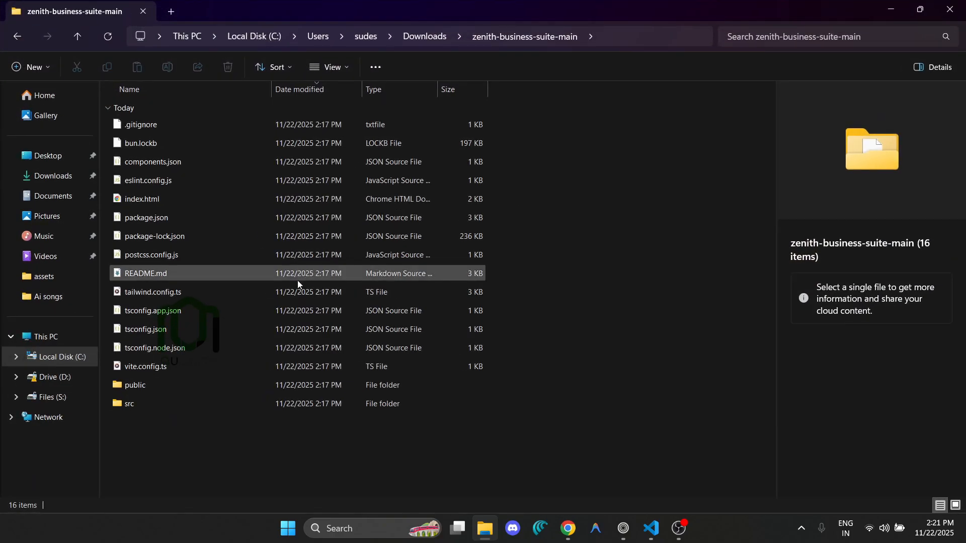
{"action": "right_click", "coordinate": [235, 449]}
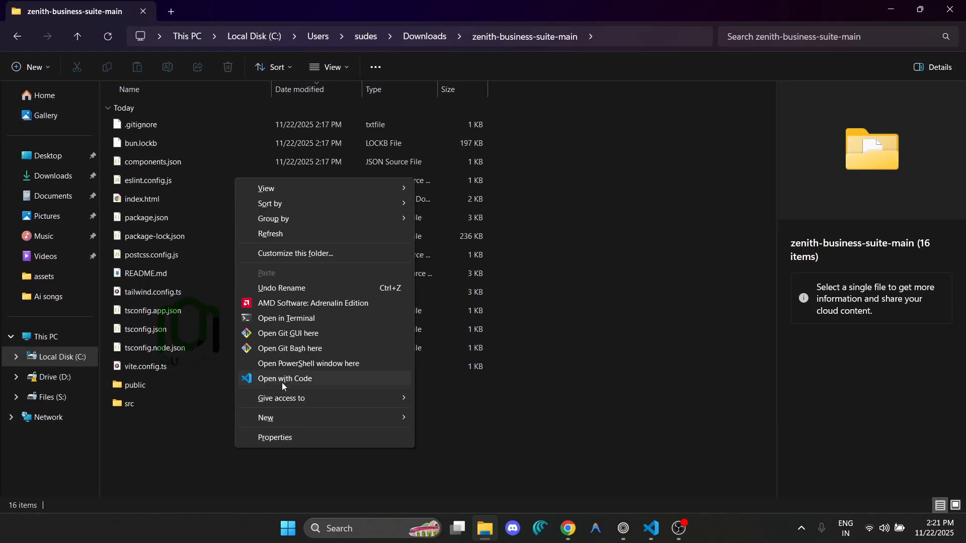
{"action": "left_click", "coordinate": [300, 319]}
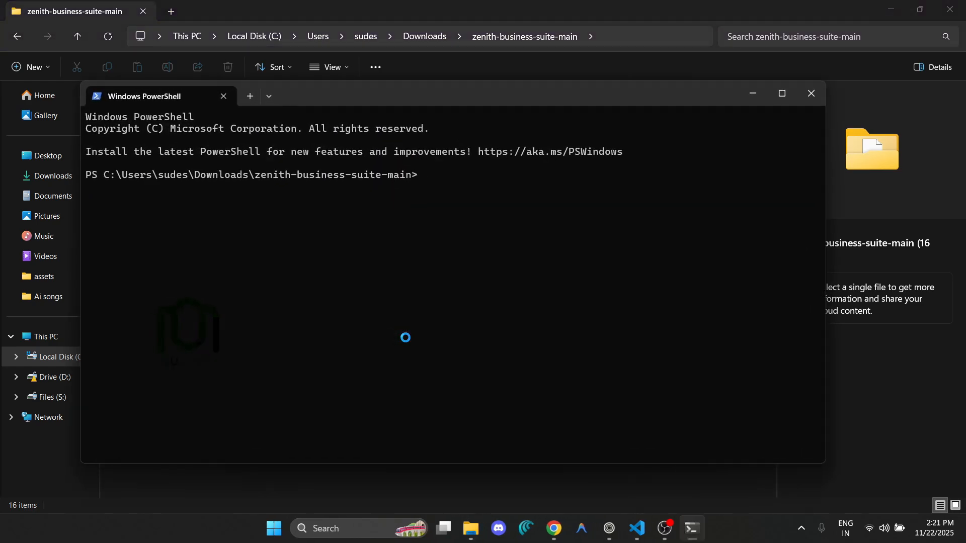
{"action": "type", "text": "npm i"}
{"action": "key", "text": "Return"}
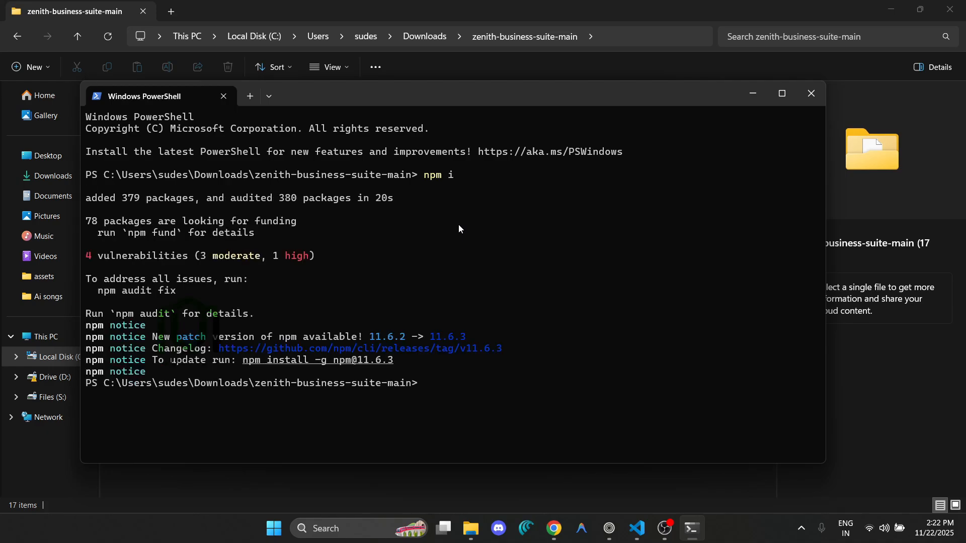
{"action": "type", "text": "pm run dev"}
{"action": "key", "text": "Return"}
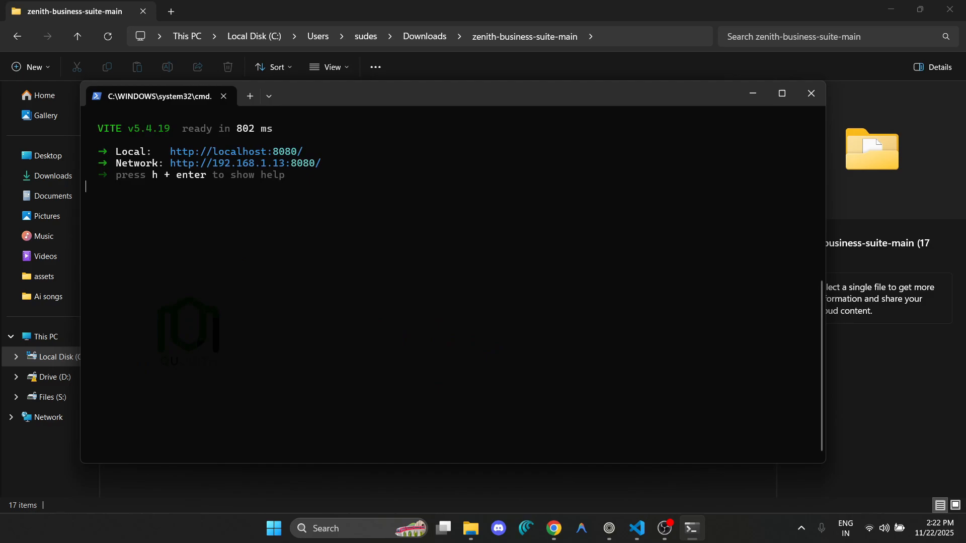
{"action": "left_click", "coordinate": [246, 153], "text": "ctrl"}
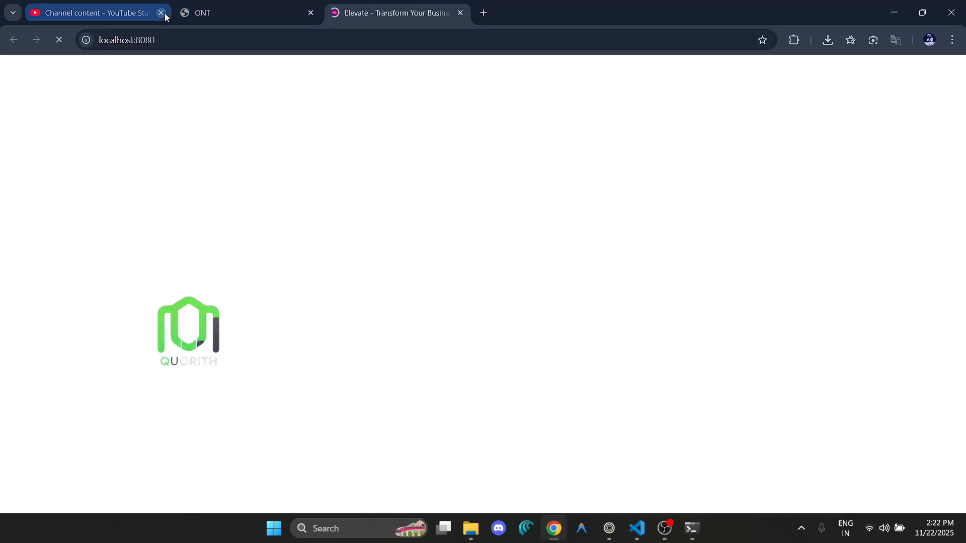
{"action": "left_click", "coordinate": [162, 13]}
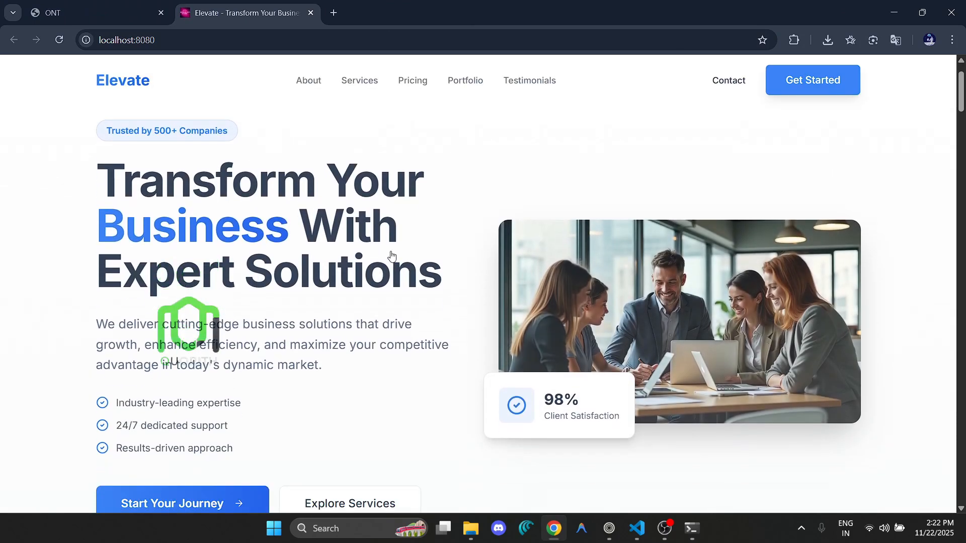
- Review the Elevate website running on localhost:8080, covering its pricing, portfolio, testimonials and contact sections
{"action": "scroll", "coordinate": [391, 256], "scroll_direction": "down", "scroll_amount": 20}
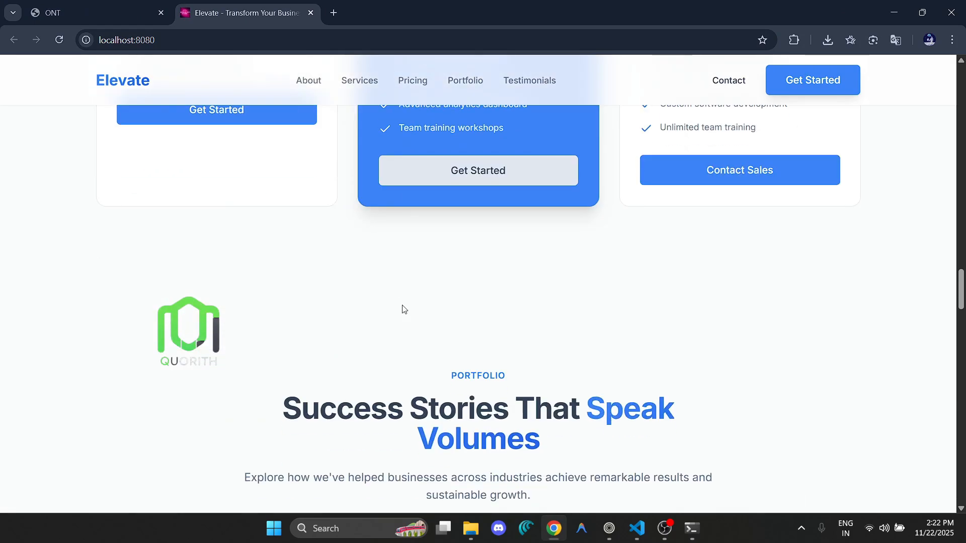
{"action": "scroll", "coordinate": [416, 301], "scroll_direction": "up", "scroll_amount": 12}
{"action": "scroll", "coordinate": [416, 304], "scroll_direction": "down", "scroll_amount": 5}
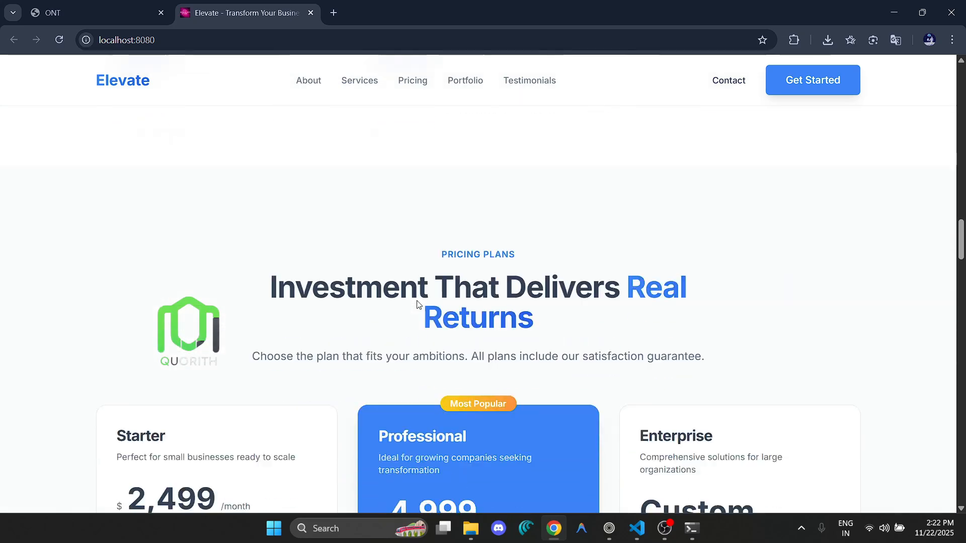
{"action": "scroll", "coordinate": [417, 304], "scroll_direction": "down", "scroll_amount": 20}
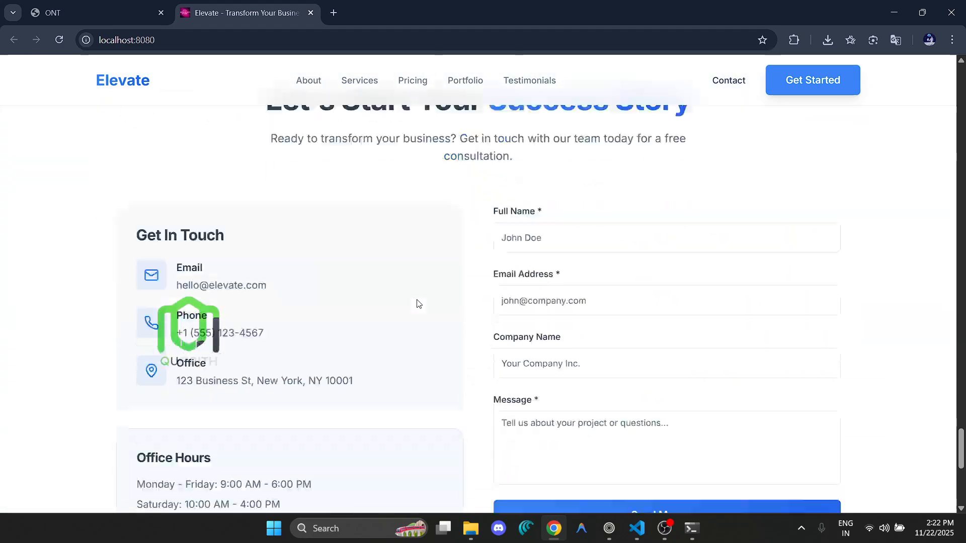
{"action": "scroll", "coordinate": [417, 304], "scroll_direction": "down", "scroll_amount": 5}
{"action": "scroll", "coordinate": [416, 304], "scroll_direction": "up", "scroll_amount": 10}
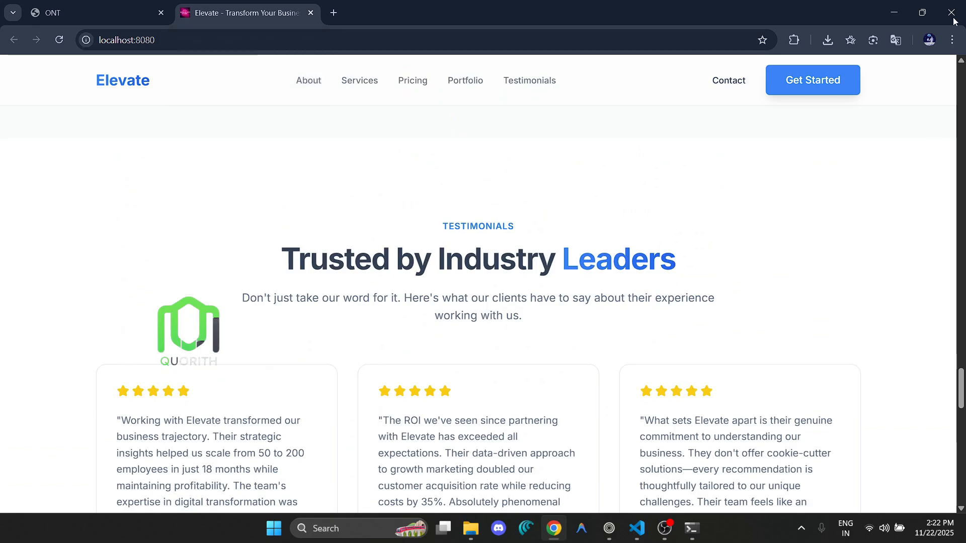
- Return to the zenith-business-suite-main folder, sort it by name, and delete favicon.ico from its public folder
{"action": "left_click", "coordinate": [894, 12]}
{"action": "left_click", "coordinate": [747, 94]}
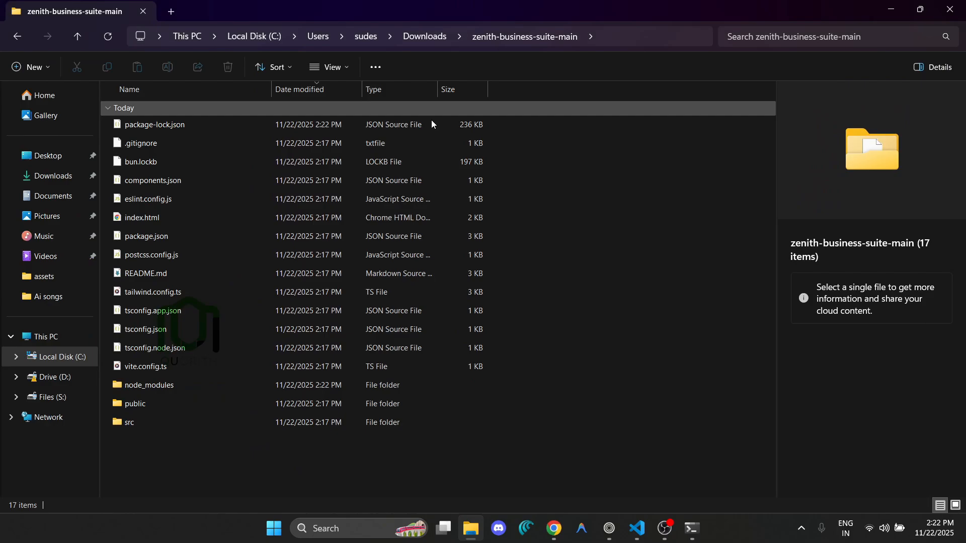
{"action": "left_click", "coordinate": [142, 89]}
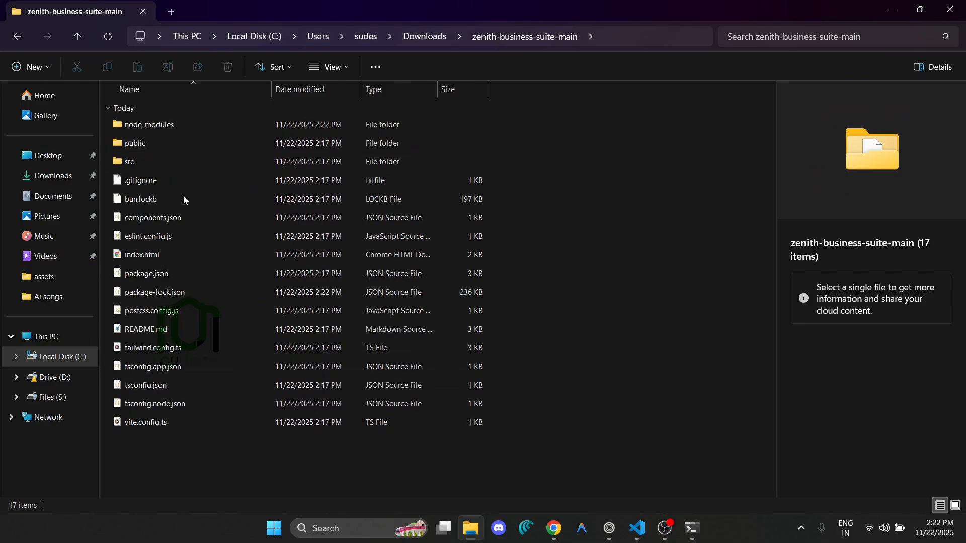
{"action": "double_click", "coordinate": [150, 144]}
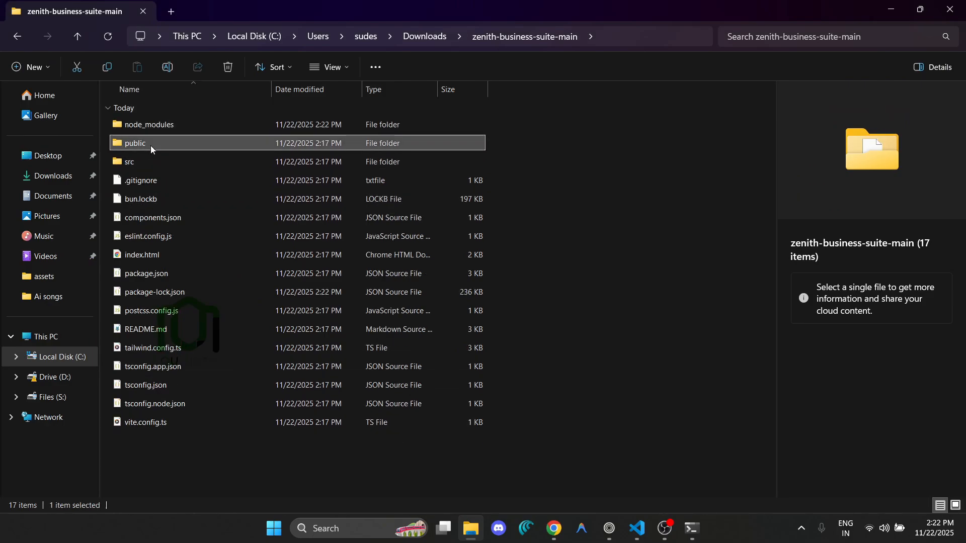
{"action": "left_click", "coordinate": [152, 128]}
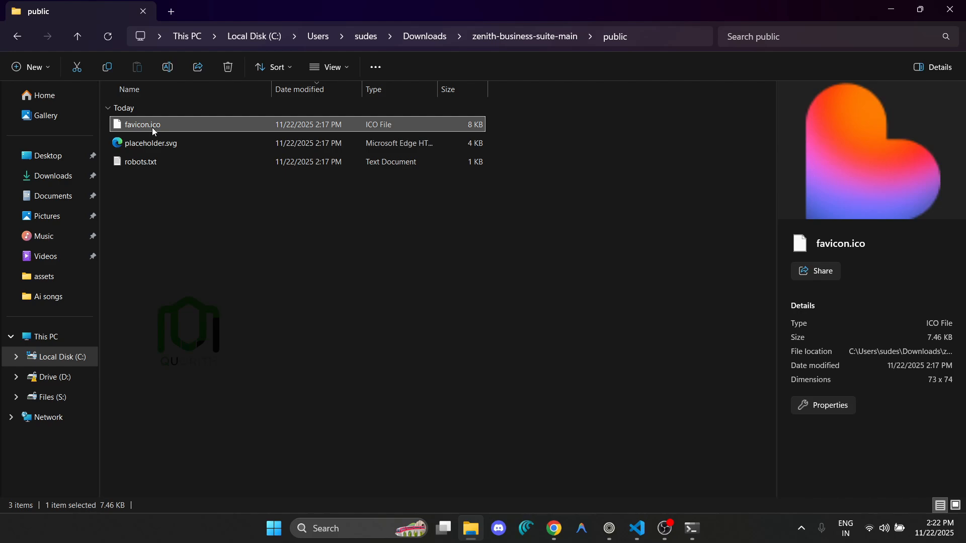
{"action": "key", "text": "Delete"}
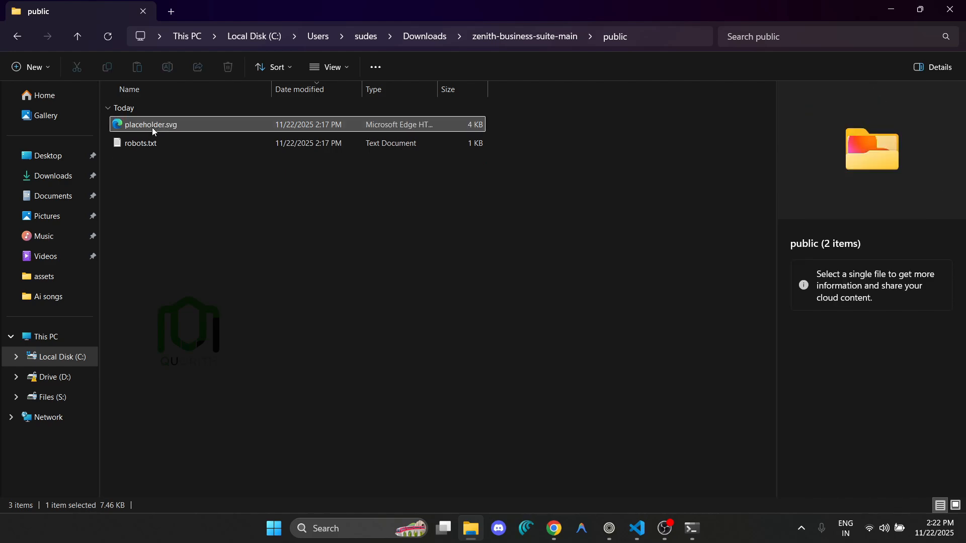
- Switch to Chrome and reload the localhost:8080 page to check the site's tab icon, then return to the public folder
{"action": "left_click", "coordinate": [694, 528]}
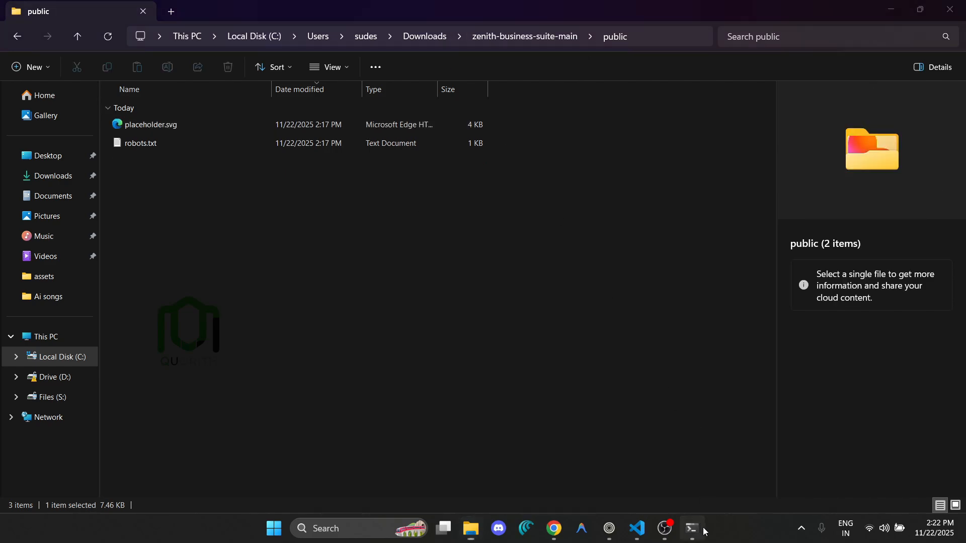
{"action": "left_click", "coordinate": [752, 93]}
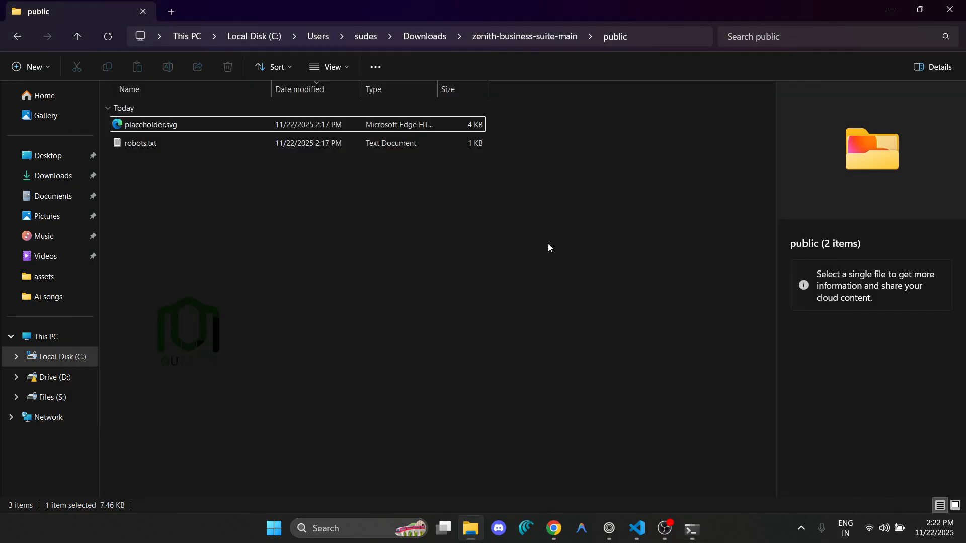
{"action": "left_click", "coordinate": [554, 528]}
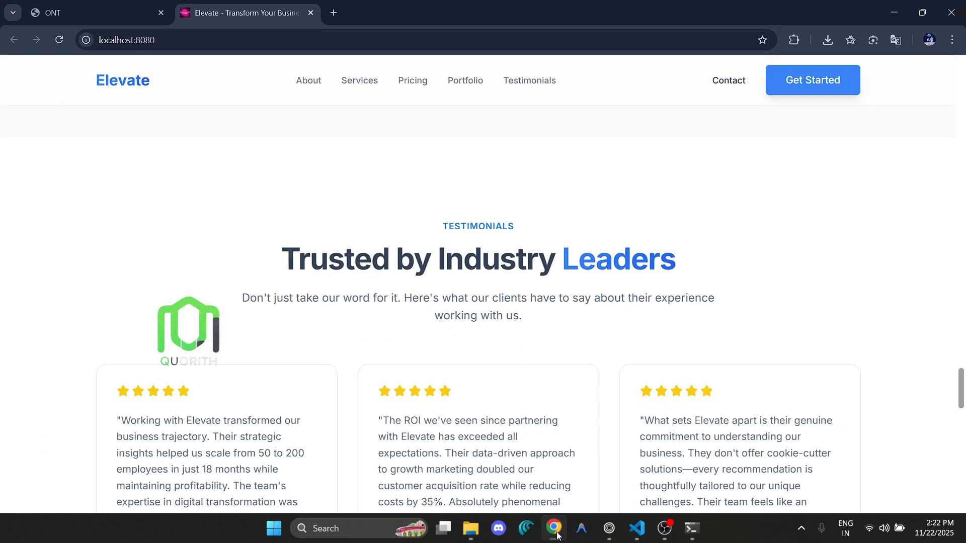
{"action": "left_click", "coordinate": [59, 40]}
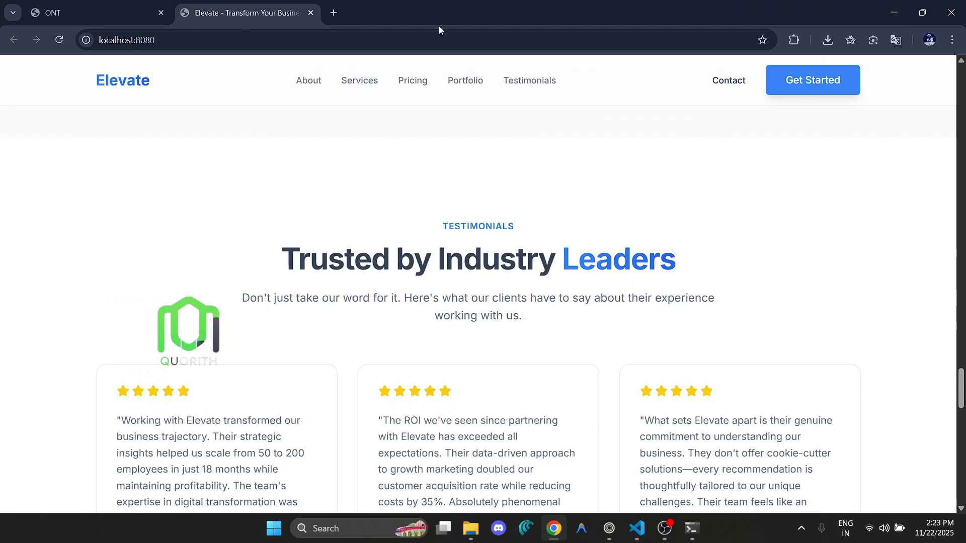
{"action": "left_click", "coordinate": [894, 12]}
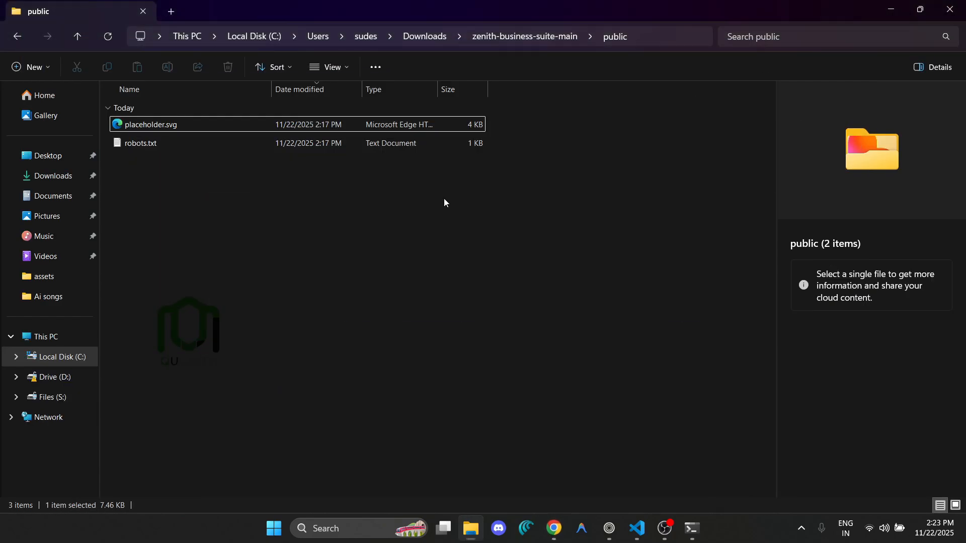
- Look through the project's src folder and the page files in its pages subfolder
{"action": "left_click", "coordinate": [527, 40]}
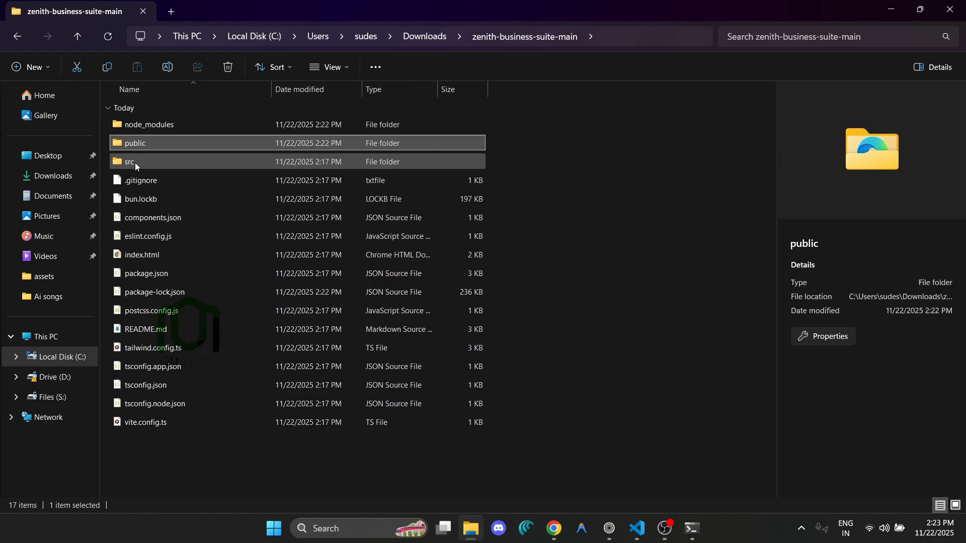
{"action": "double_click", "coordinate": [135, 162]}
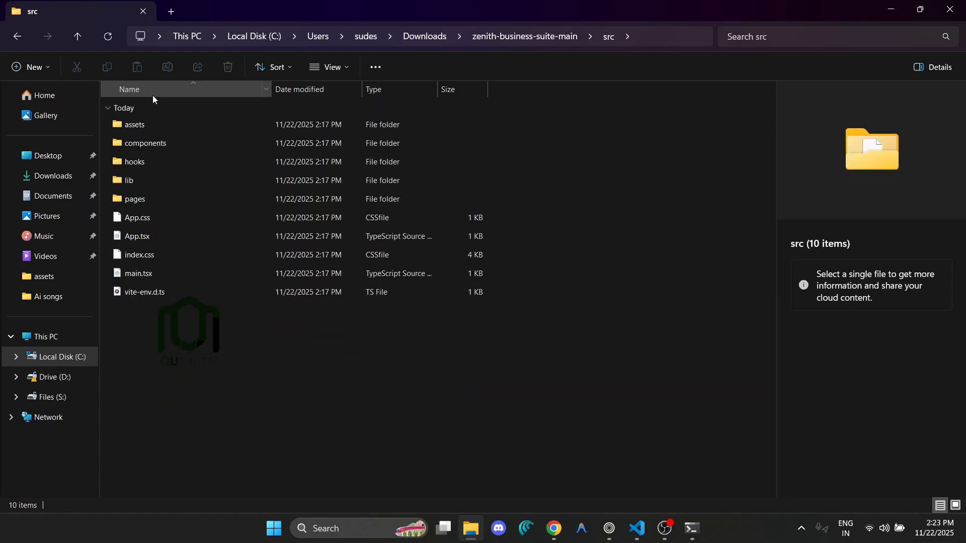
{"action": "left_click", "coordinate": [140, 201]}
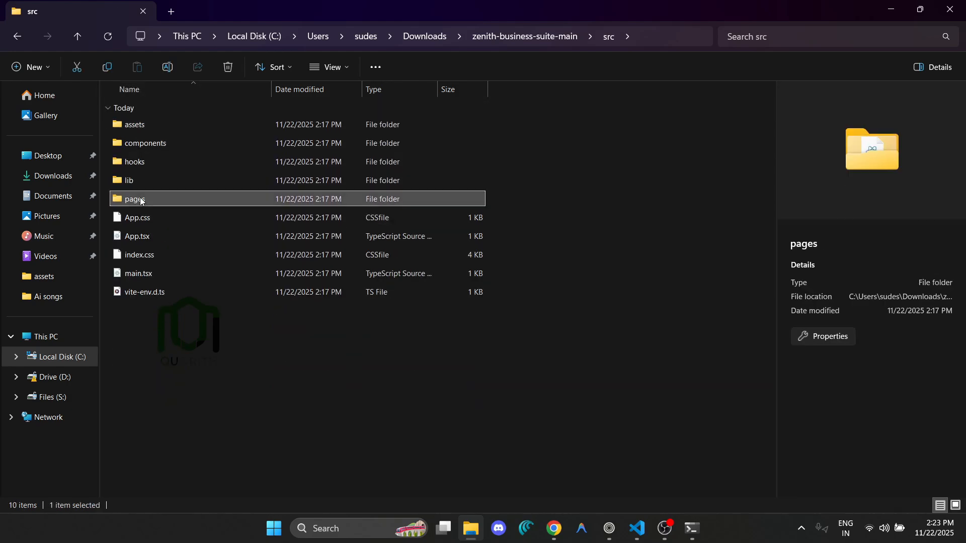
{"action": "double_click", "coordinate": [140, 200]}
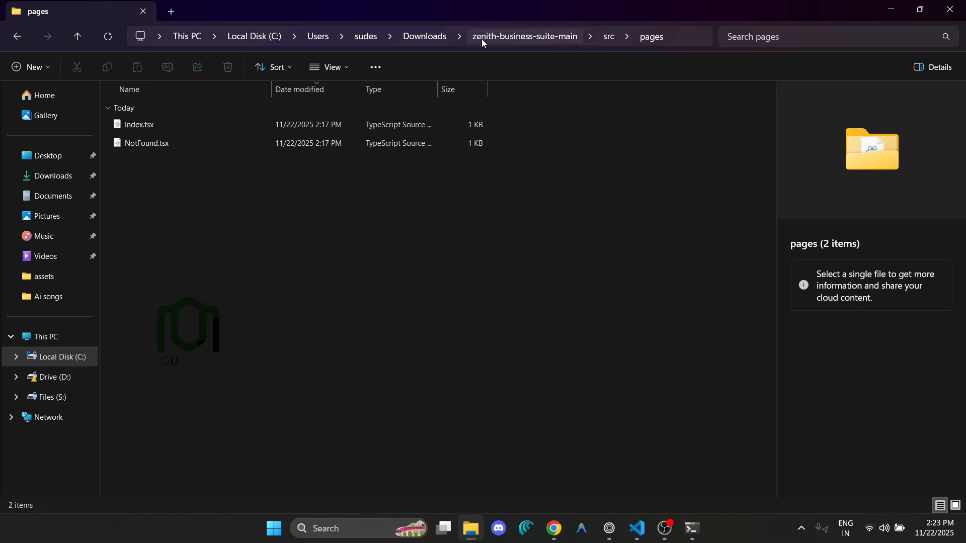
{"action": "left_click", "coordinate": [607, 37]}
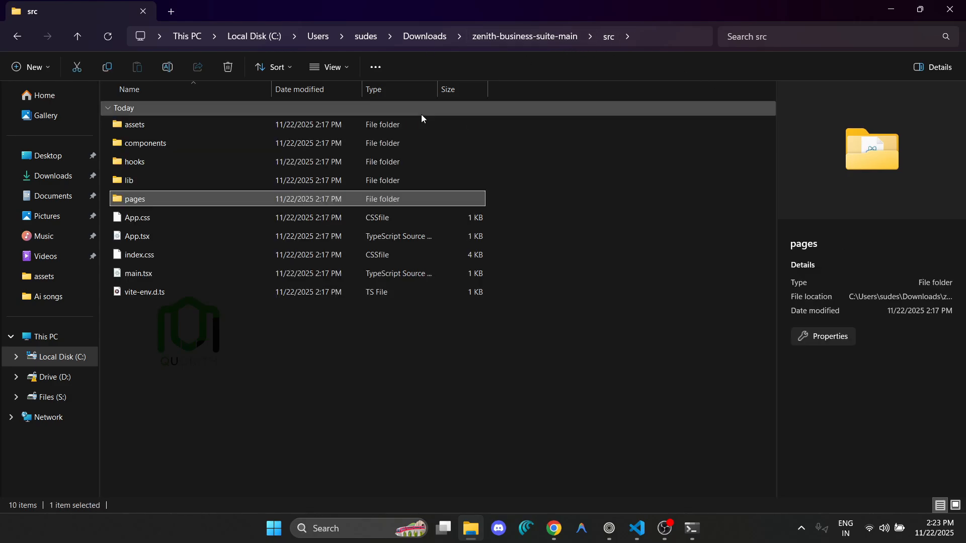
- Go back to the zenith-business-suite-main folder and open index.html in Visual Studio Code
{"action": "left_click", "coordinate": [509, 35]}
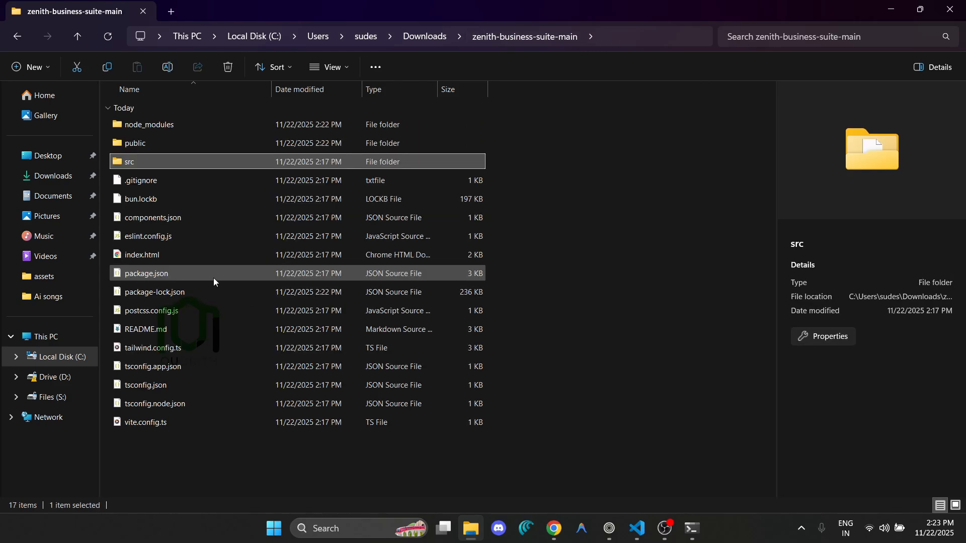
{"action": "left_click", "coordinate": [167, 259]}
{"action": "right_click", "coordinate": [161, 256]}
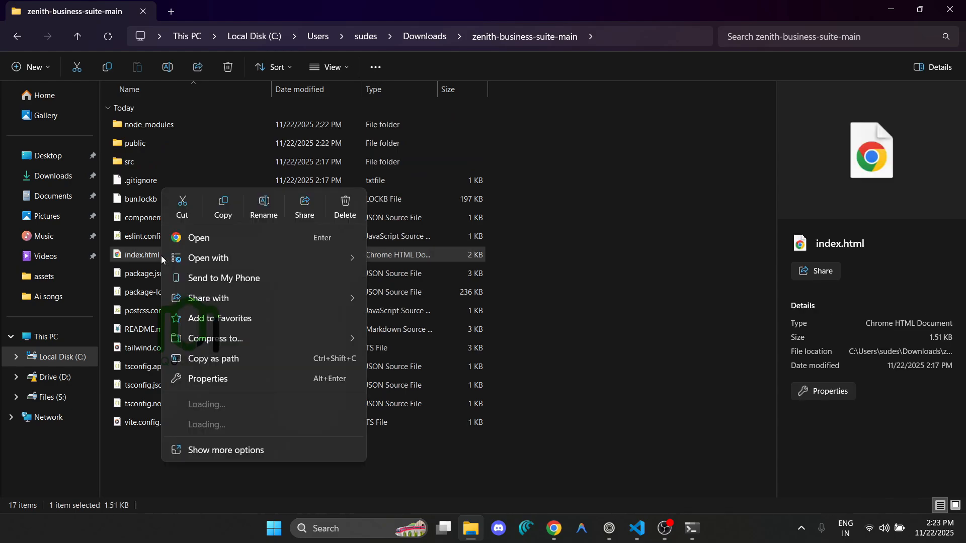
{"action": "mouse_move", "coordinate": [231, 260]}
{"action": "left_click", "coordinate": [422, 337]}
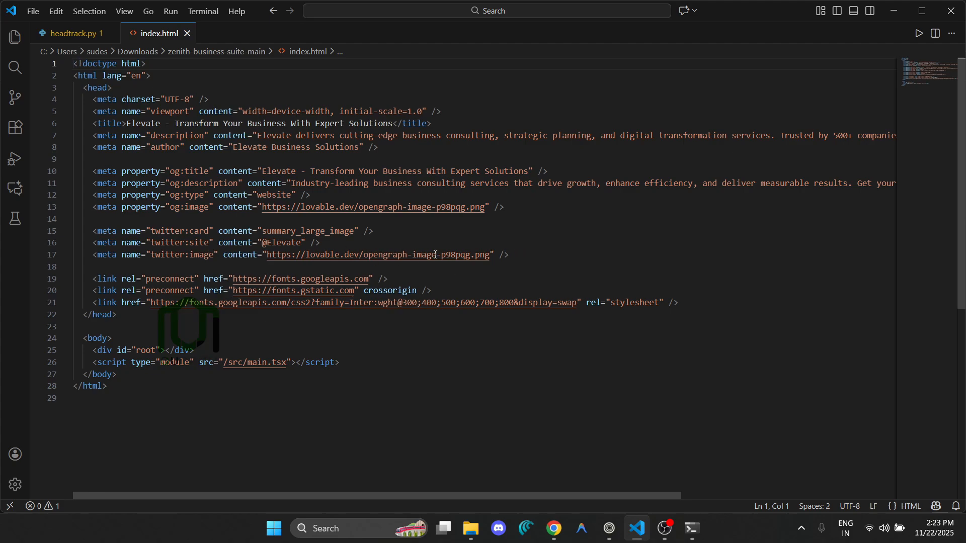
- Delete the twitter:card, twitter:site and twitter:image meta tags from index.html, including the leftover blank line
{"action": "left_click_drag", "start_coordinate": [555, 261], "coordinate": [73, 235]}
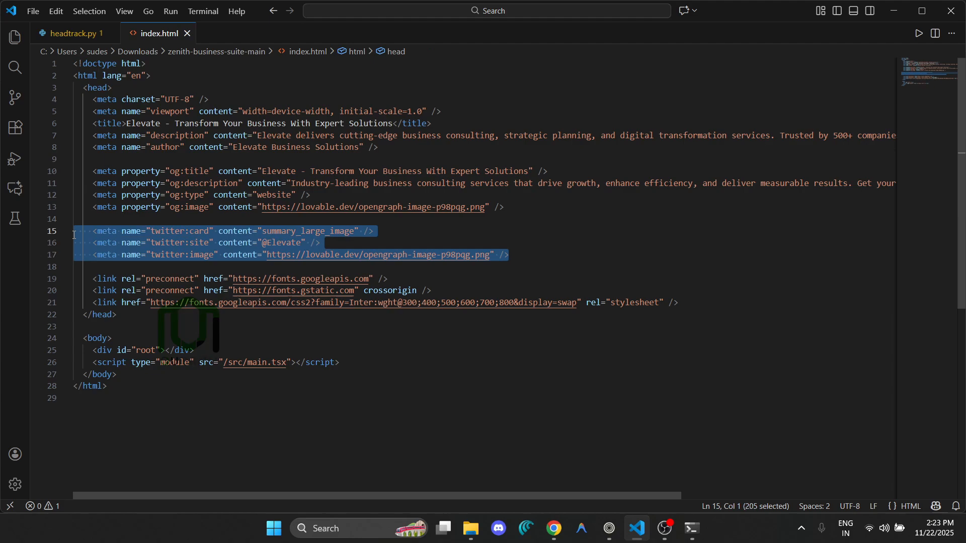
{"action": "key", "text": "BackSpace"}
{"action": "key", "text": "BackSpace"}
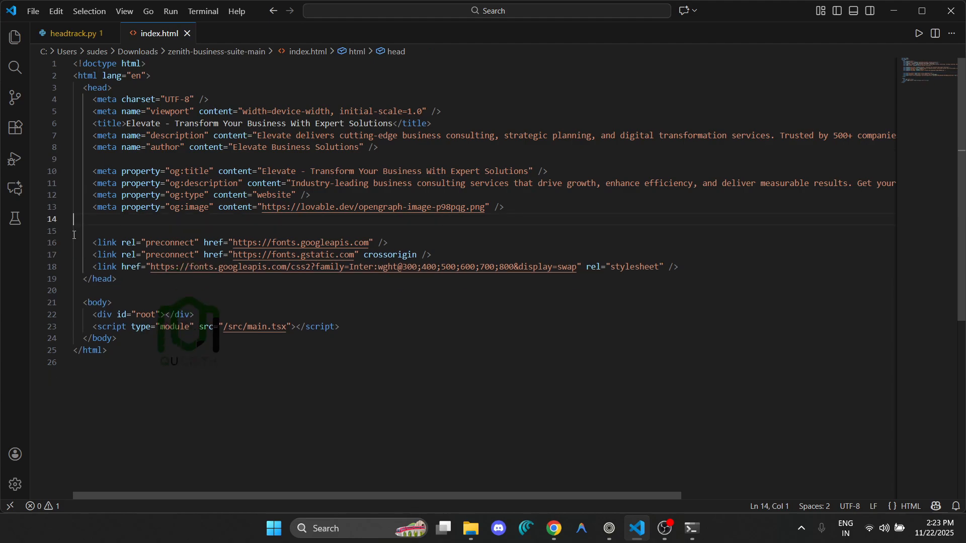
{"action": "key", "text": "BackSpace"}
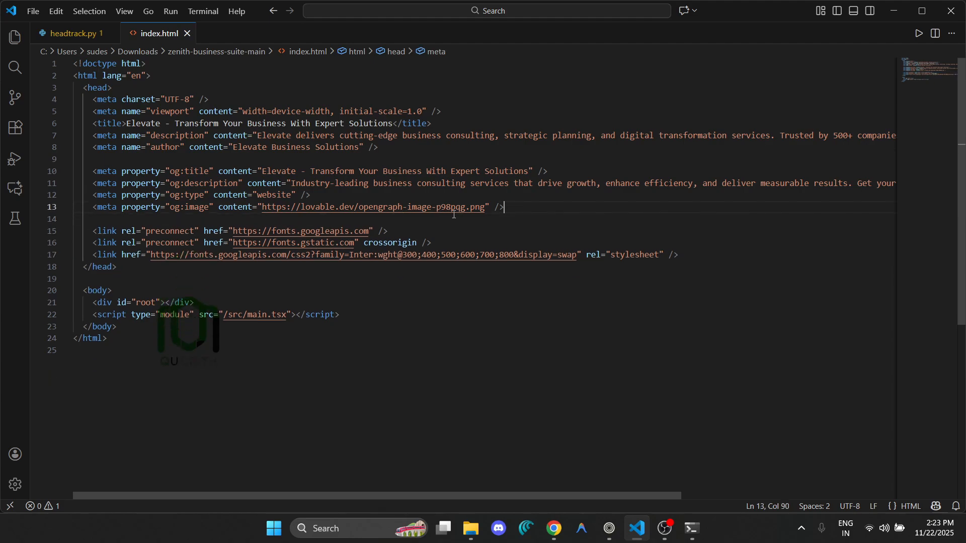
- Copy the og:image URL from index.html and load it in a new Chrome tab
{"action": "left_click_drag", "start_coordinate": [489, 207], "coordinate": [262, 208]}
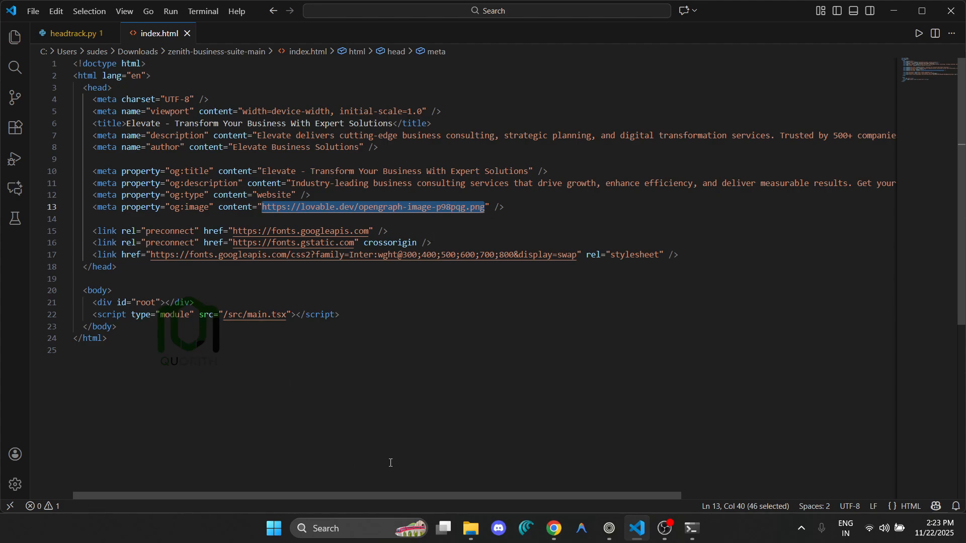
{"action": "key", "text": "Escape"}
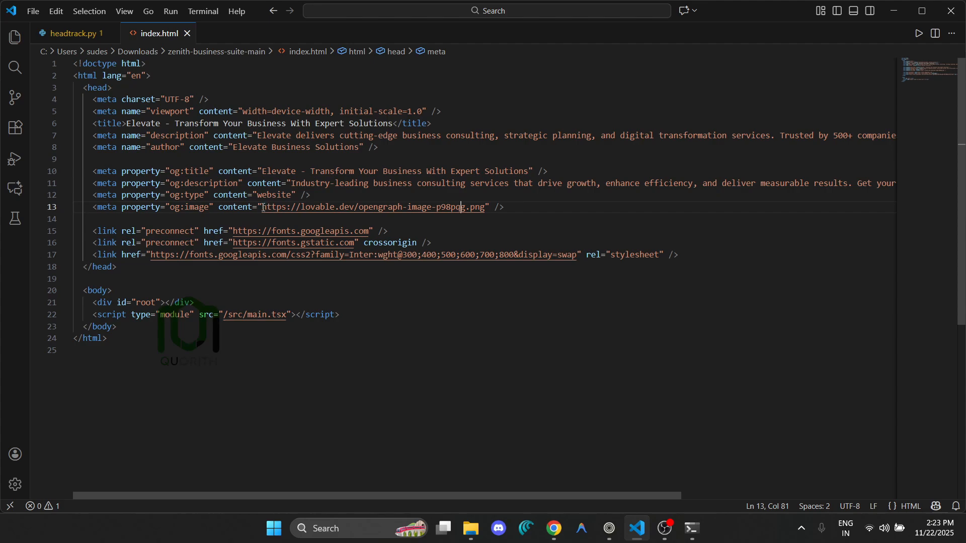
{"action": "double_click", "coordinate": [287, 206]}
{"action": "left_click_drag", "start_coordinate": [288, 207], "coordinate": [489, 208]}
{"action": "key", "text": "ctrl+c"}
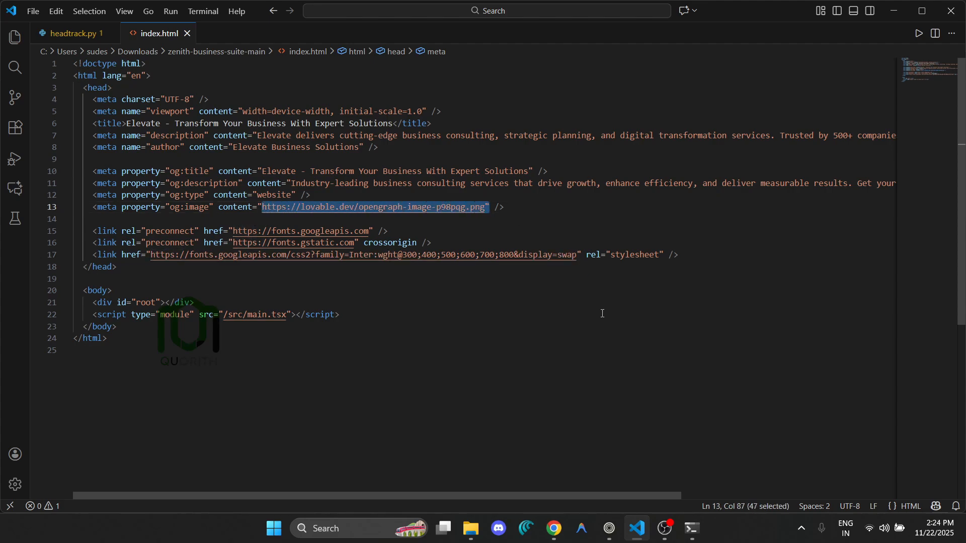
{"action": "left_click", "coordinate": [554, 528]}
{"action": "left_click", "coordinate": [357, 12]}
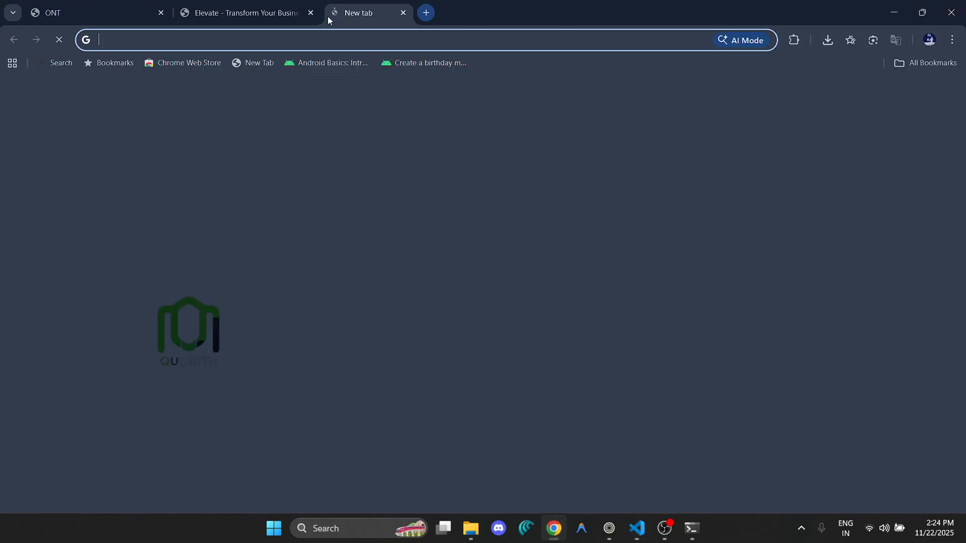
{"action": "key", "text": "ctrl+v"}
{"action": "key", "text": "Return"}
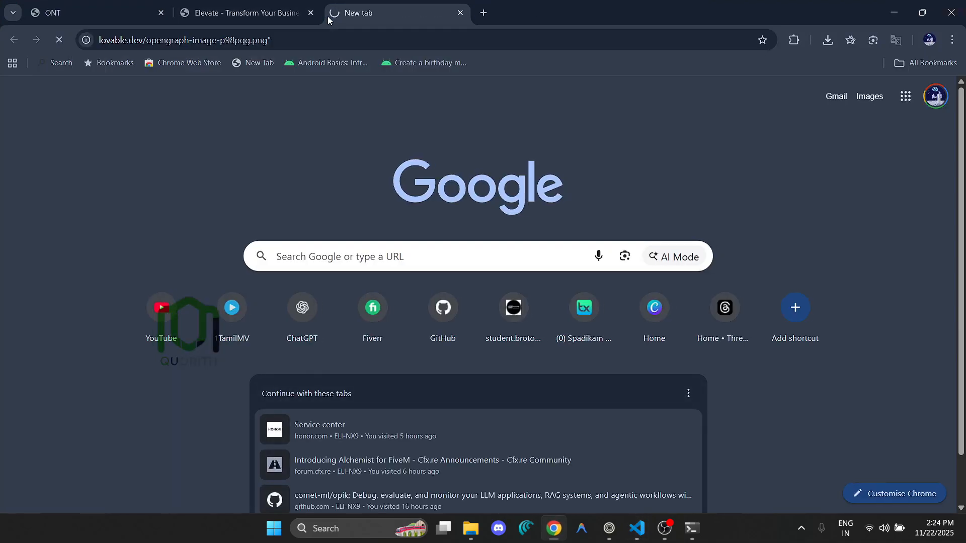
{"action": "left_click", "coordinate": [308, 44]}
{"action": "left_click", "coordinate": [315, 39]}
{"action": "key", "text": "BackSpace"}
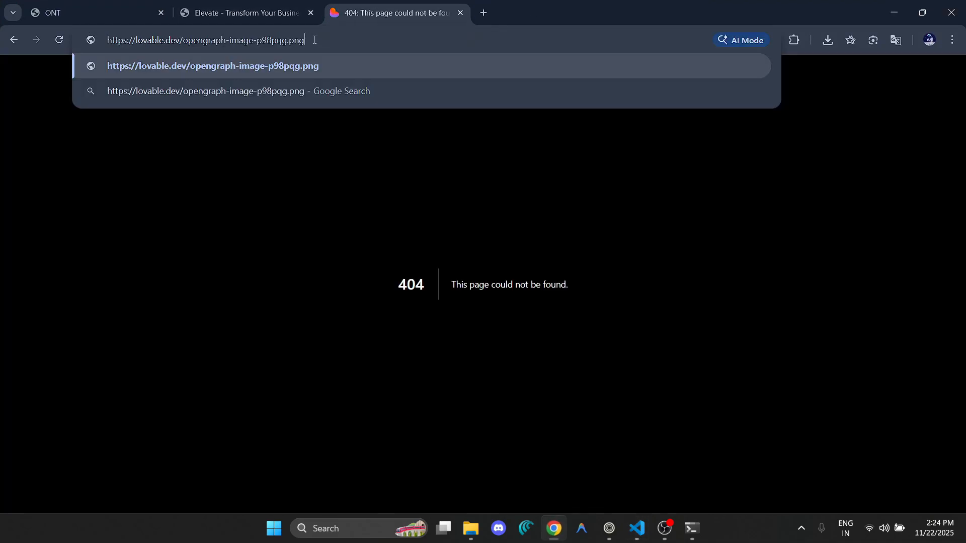
{"action": "key", "text": "Return"}
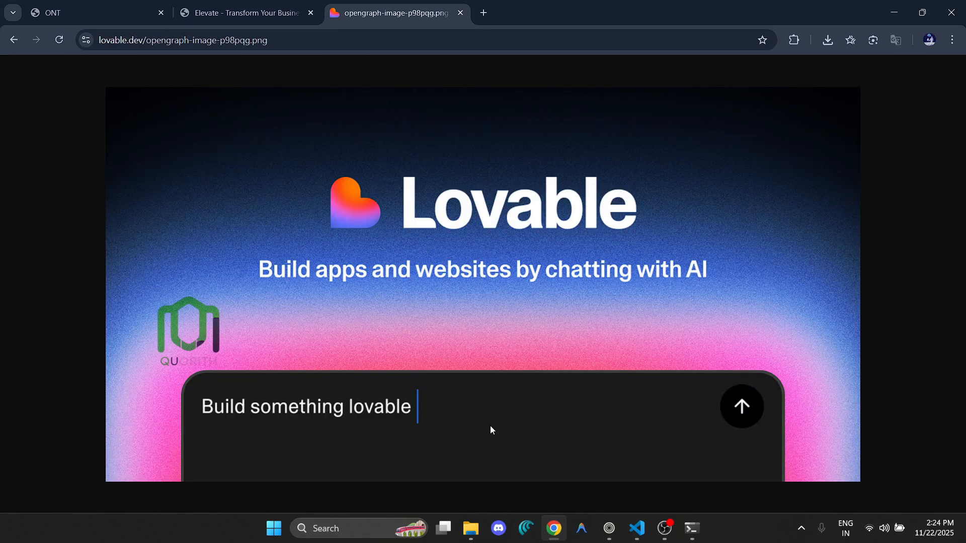
- Return to index.html, open the og:image link directly from the code to view the picture, and come back to the editor
{"action": "left_click", "coordinate": [884, 13]}
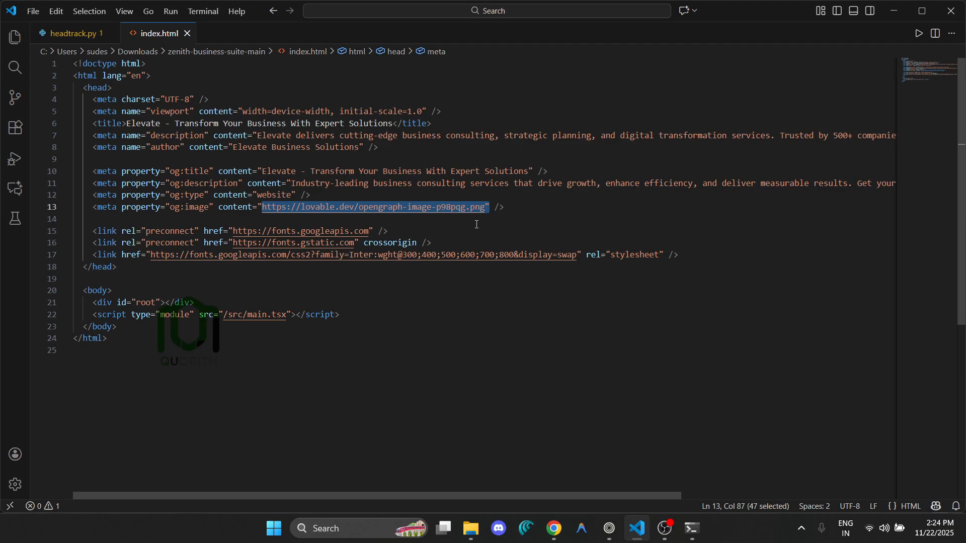
{"action": "left_click", "coordinate": [482, 209], "text": "ctrl"}
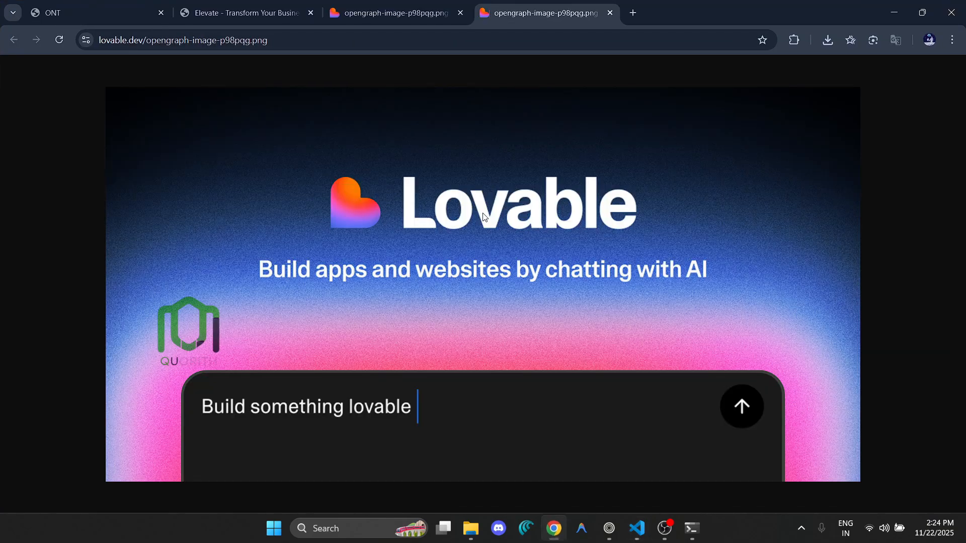
{"action": "left_click", "coordinate": [894, 12]}
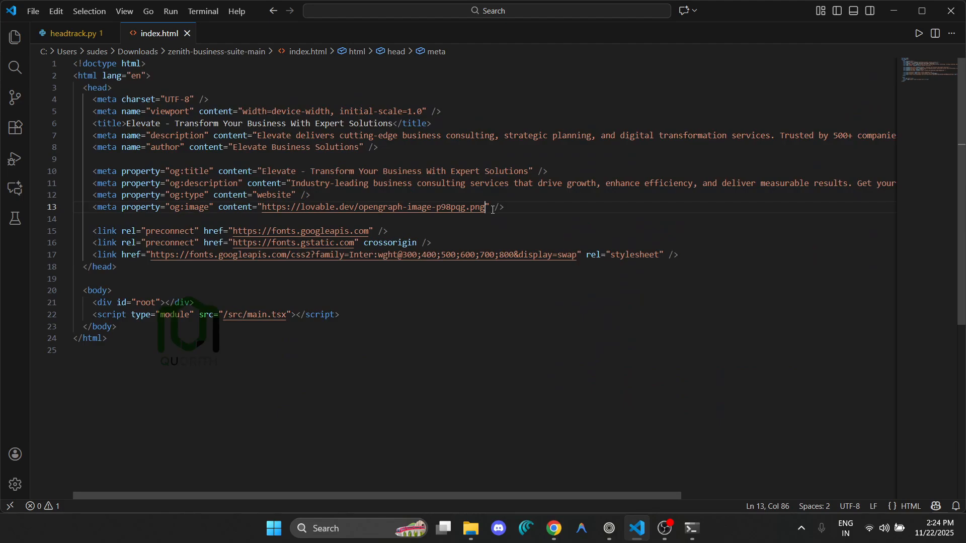
- Clear the Lovable image URL from the og:image meta tag in index.html, leaving its content value as an empty string
{"action": "key", "text": "BackSpace"}
{"action": "key", "text": "BackSpace"}
{"action": "key", "text": "BackSpace"}
{"action": "key", "text": "BackSpace"}
{"action": "key", "text": "BackSpace"}
{"action": "key", "text": "BackSpace"}
{"action": "key", "text": "BackSpace"}
{"action": "key", "text": "BackSpace"}
{"action": "key", "text": "BackSpace"}
{"action": "key", "text": "BackSpace"}
{"action": "key", "text": "BackSpace"}
{"action": "key", "text": "BackSpace"}
{"action": "key", "text": "BackSpace"}
{"action": "key", "text": "BackSpace"}
{"action": "key", "text": "BackSpace"}
{"action": "key", "text": "BackSpace"}
{"action": "key", "text": "BackSpace"}
{"action": "key", "text": "BackSpace"}
{"action": "key", "text": "BackSpace"}
{"action": "key", "text": "BackSpace"}
{"action": "key", "text": "BackSpace"}
{"action": "key", "text": "BackSpace"}
{"action": "key", "text": "BackSpace"}
{"action": "key", "text": "BackSpace"}
{"action": "key", "text": "BackSpace"}
{"action": "key", "text": "BackSpace"}
{"action": "key", "text": "BackSpace"}
{"action": "key", "text": "BackSpace"}
{"action": "key", "text": "BackSpace"}
{"action": "key", "text": "BackSpace"}
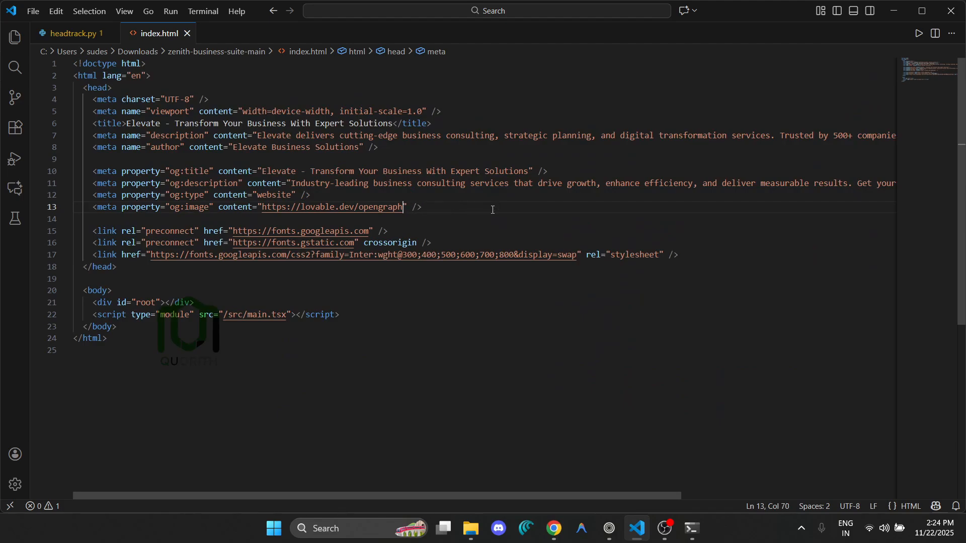
{"action": "key", "text": "BackSpace"}
{"action": "key", "text": "BackSpace"}
{"action": "key", "text": "BackSpace"}
{"action": "key", "text": "BackSpace"}
{"action": "key", "text": "BackSpace"}
{"action": "key", "text": "BackSpace"}
{"action": "key", "text": "BackSpace"}
{"action": "key", "text": "BackSpace"}
{"action": "key", "text": "BackSpace"}
{"action": "key", "text": "BackSpace"}
{"action": "key", "text": "BackSpace"}
{"action": "key", "text": "BackSpace"}
{"action": "key", "text": "BackSpace"}
{"action": "key", "text": "BackSpace"}
{"action": "key", "text": "BackSpace"}
{"action": "key", "text": "BackSpace"}
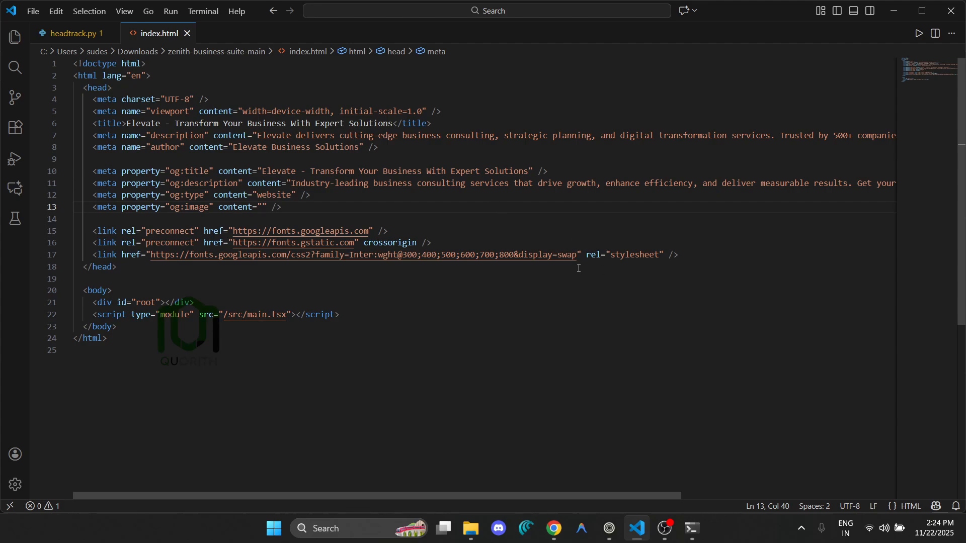
{"action": "mouse_move", "coordinate": [408, 495]}
{"action": "left_mouse_down"}
{"action": "mouse_move", "coordinate": [466, 495]}
{"action": "mouse_move", "coordinate": [457, 503]}
{"action": "mouse_move", "coordinate": [416, 496]}
{"action": "left_mouse_up"}
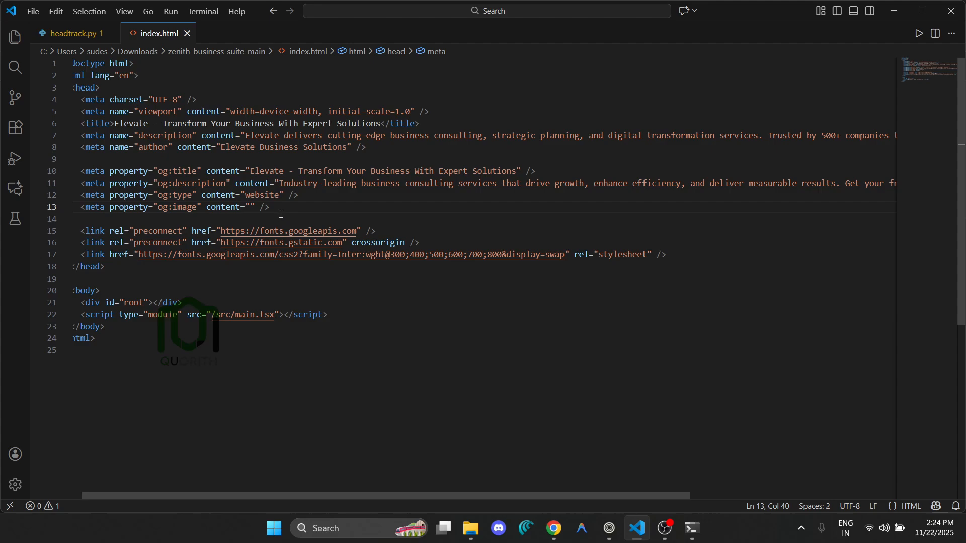
{"action": "type", "text": "https"}
{"action": "key", "text": "ctrl+BackSpace"}
- Switch to the terminal running the Vite dev server and check its page reload log
{"action": "key", "text": "alt+Tab"}
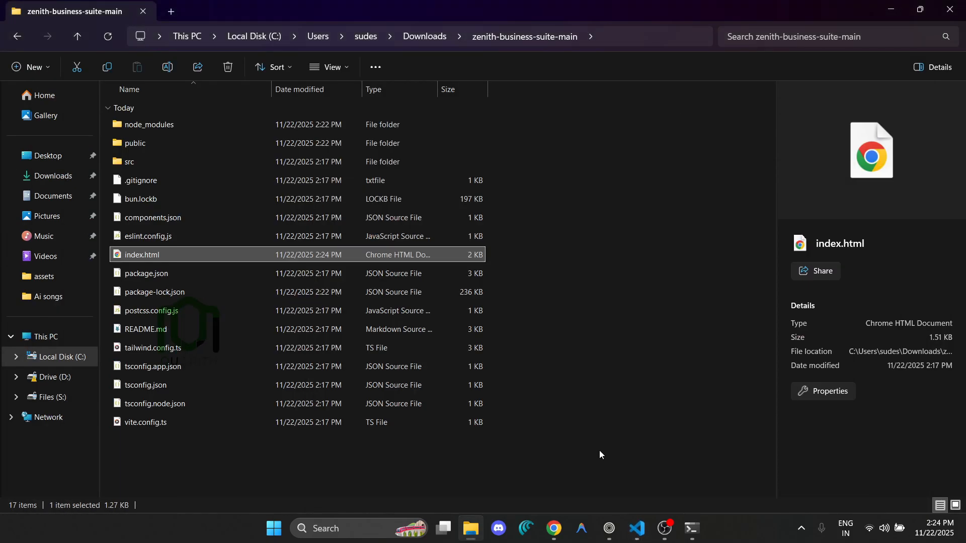
{"action": "left_click", "coordinate": [680, 536]}
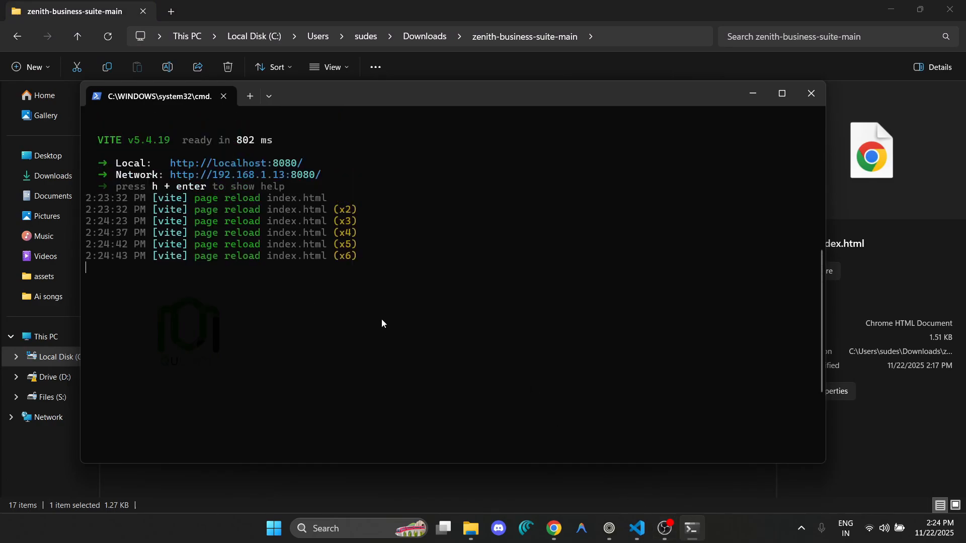
{"action": "scroll", "coordinate": [165, 232], "scroll_direction": "down", "scroll_amount": 1}
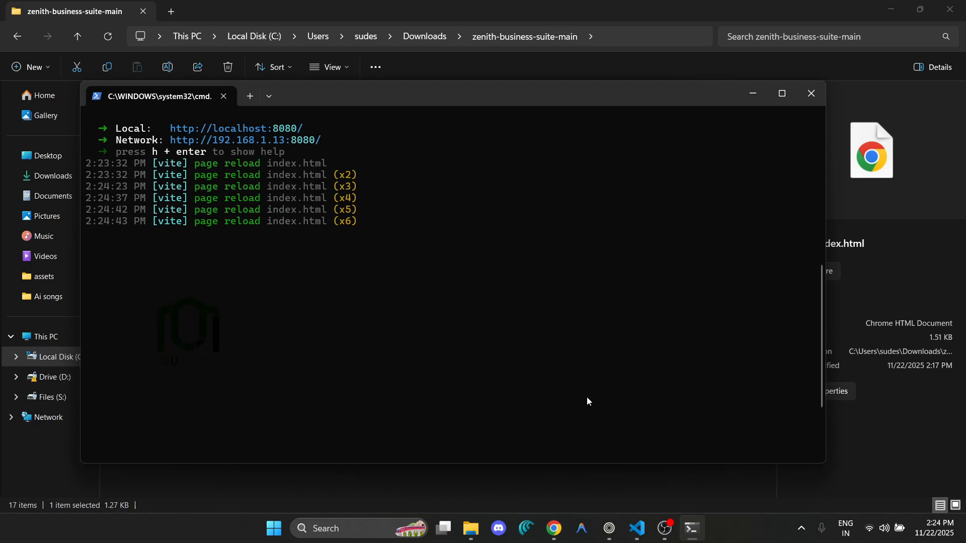
- Switch to Chrome, close both Lovable opengraph image pages and look over the Elevate site on localhost:8080
{"action": "left_click", "coordinate": [554, 528]}
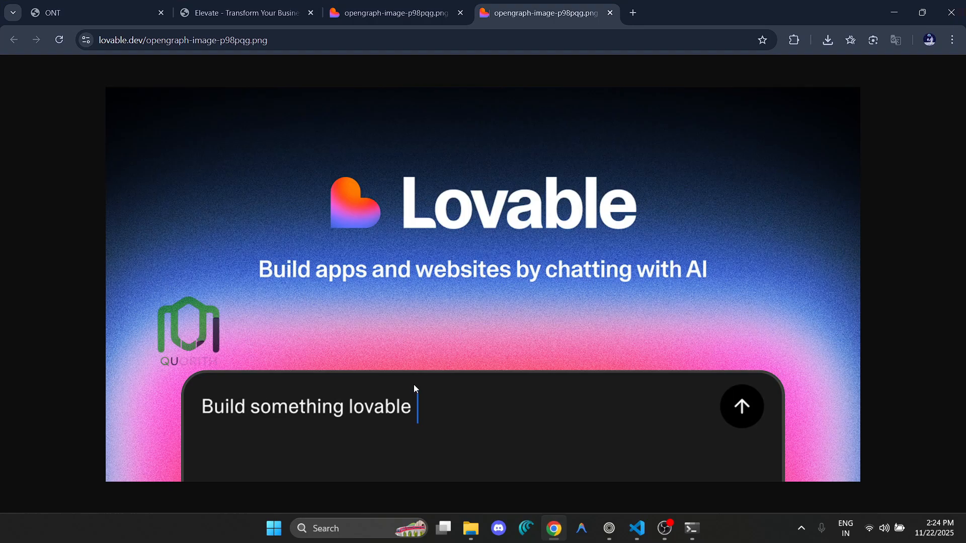
{"action": "left_click", "coordinate": [610, 12]}
{"action": "left_click", "coordinate": [460, 13]}
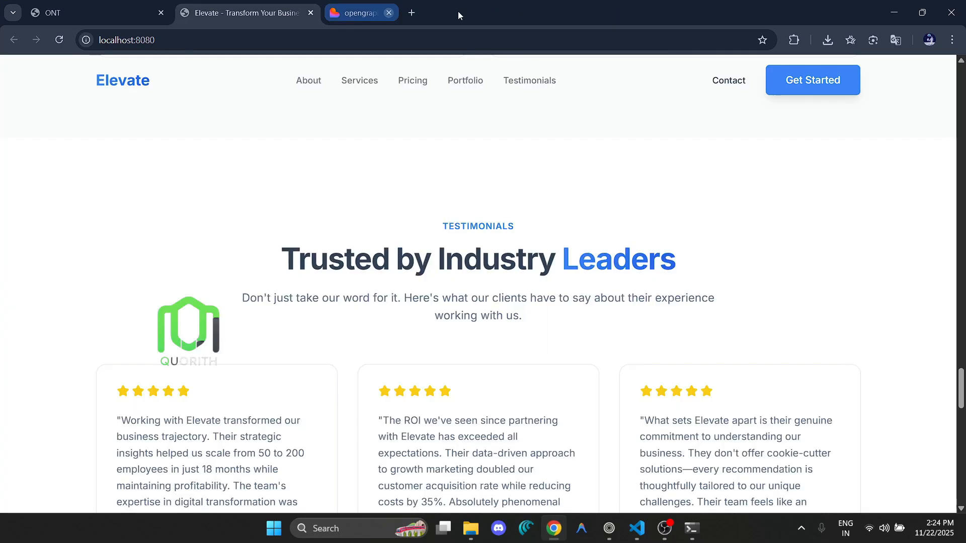
{"action": "scroll", "coordinate": [489, 244], "scroll_direction": "up", "scroll_amount": 20}
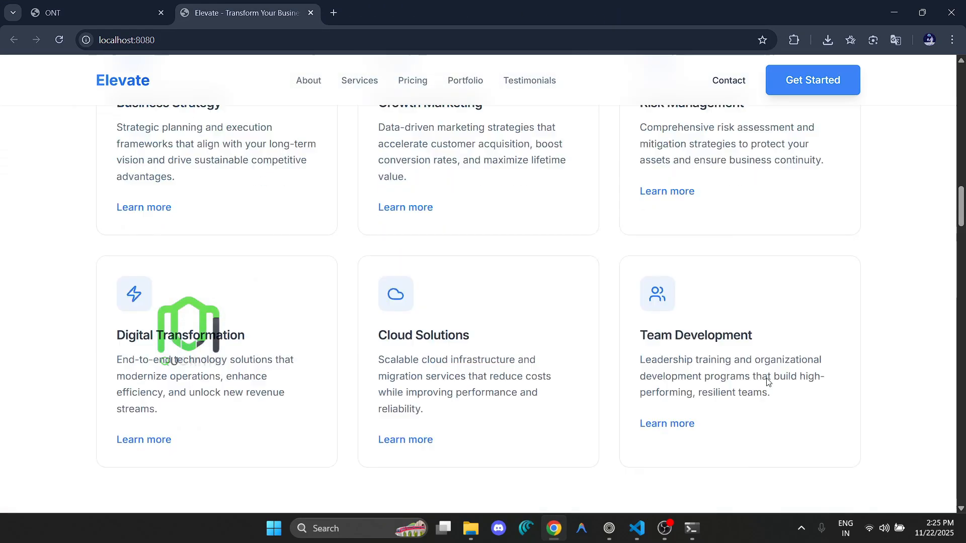
- Return to the terminal, stop the Vite dev server and close the terminal window
{"action": "left_click", "coordinate": [893, 12]}
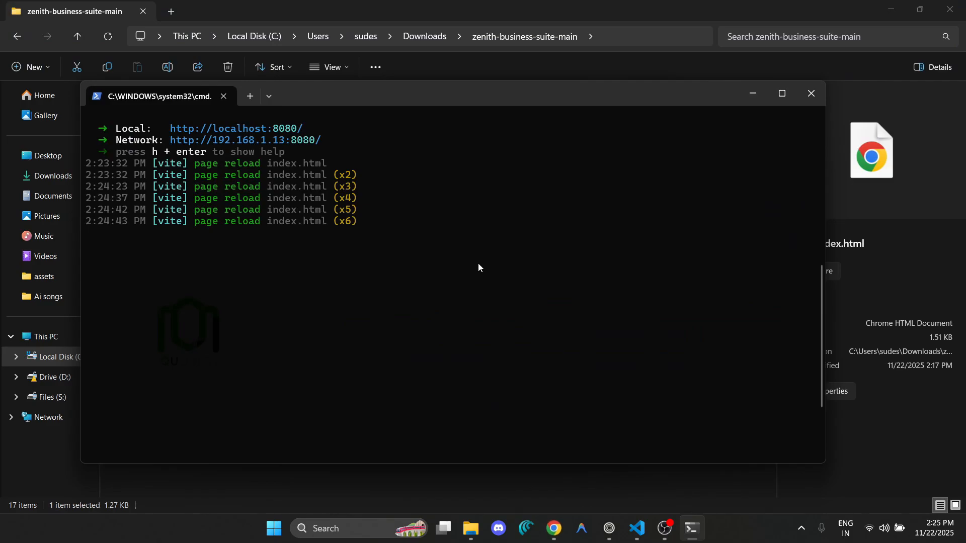
{"action": "key", "text": "ctrl+c"}
{"action": "left_click", "coordinate": [811, 94]}
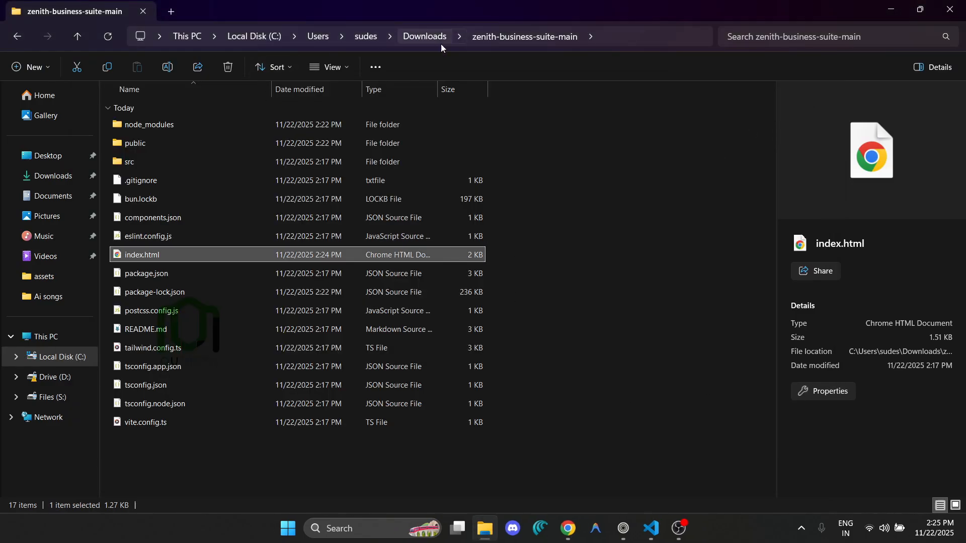
{"action": "left_click", "coordinate": [568, 529]}
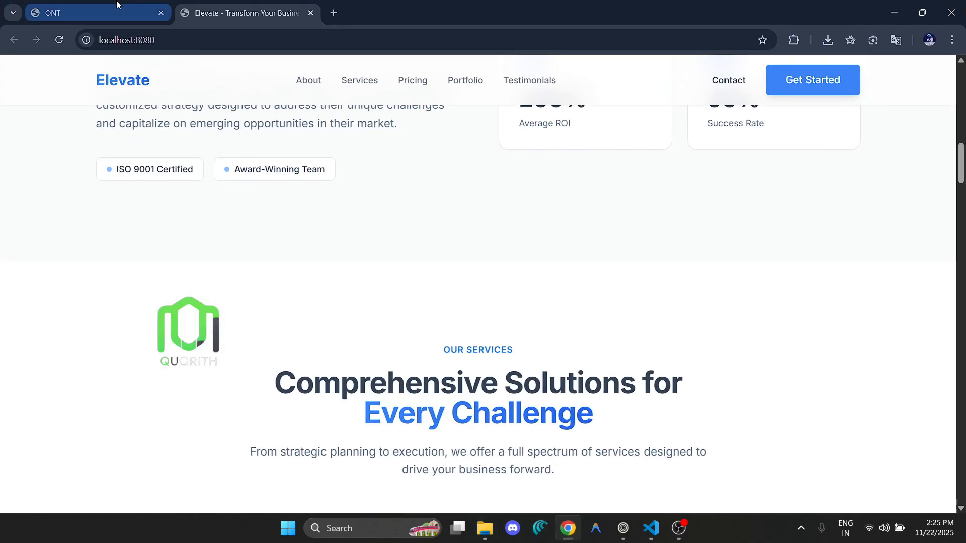
{"action": "left_click", "coordinate": [116, 4]}
{"action": "left_click", "coordinate": [242, 13]}
{"action": "left_click", "coordinate": [568, 528]}
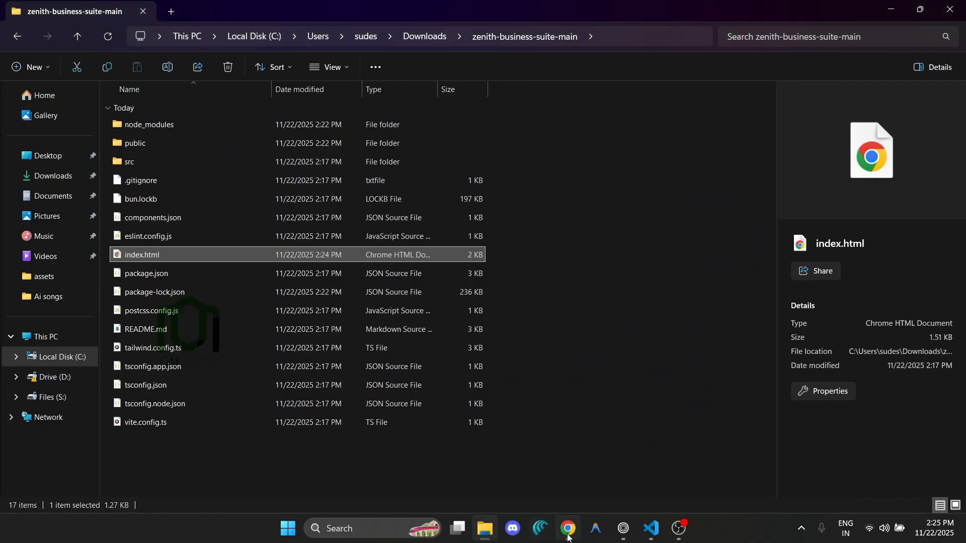
- Switch to the browser with GitHub, open the account's repository list and start a new repository
{"action": "left_click", "coordinate": [624, 529]}
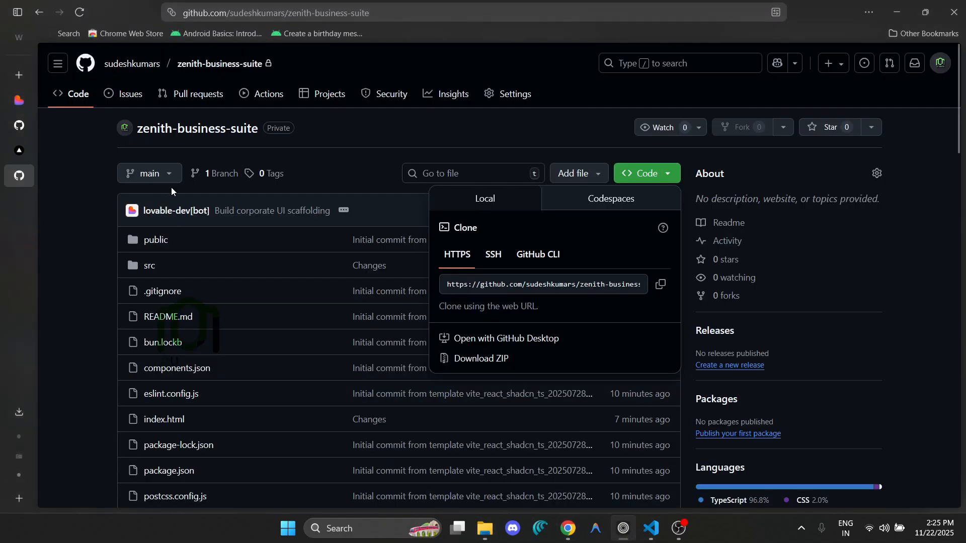
{"action": "left_click", "coordinate": [103, 199]}
{"action": "left_click", "coordinate": [143, 68]}
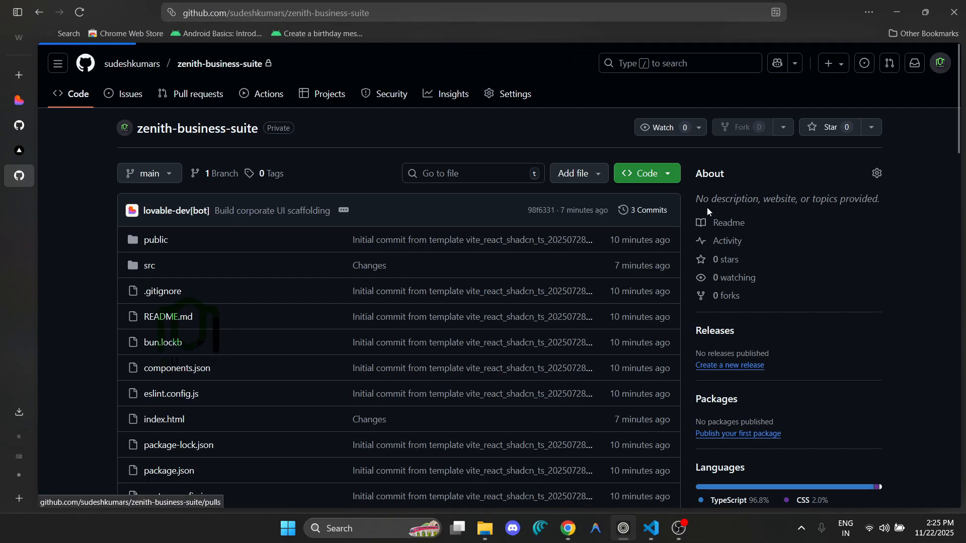
{"action": "left_click", "coordinate": [940, 65]}
{"action": "left_click", "coordinate": [649, 102]}
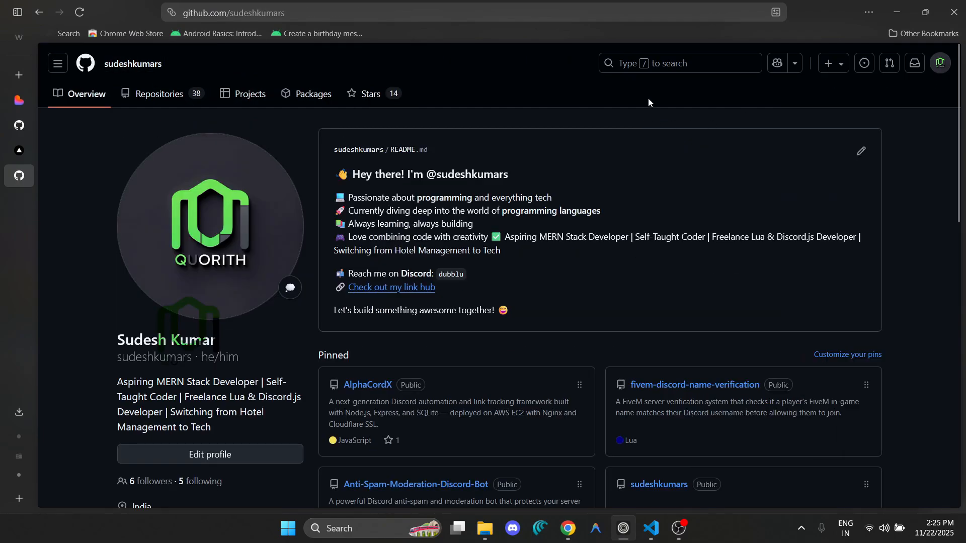
{"action": "left_click", "coordinate": [157, 104]}
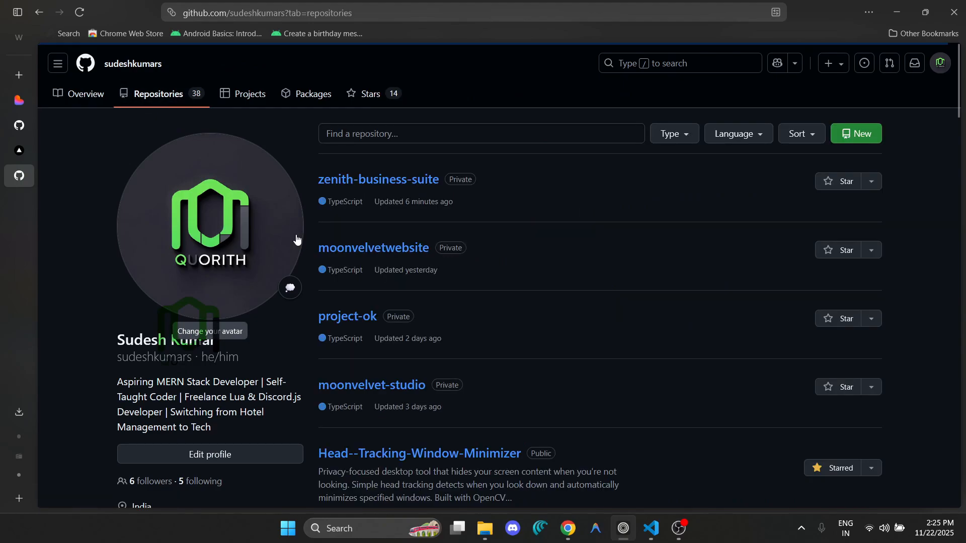
{"action": "left_click", "coordinate": [855, 133]}
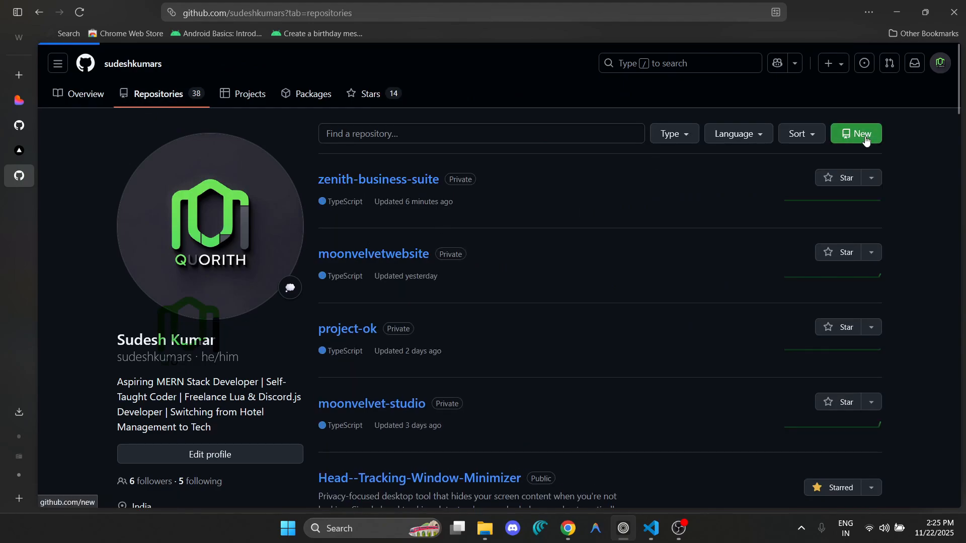
- Create a private repository named buisnesswebsite with no template, README, .gitignore or license
{"action": "left_click", "coordinate": [468, 208]}
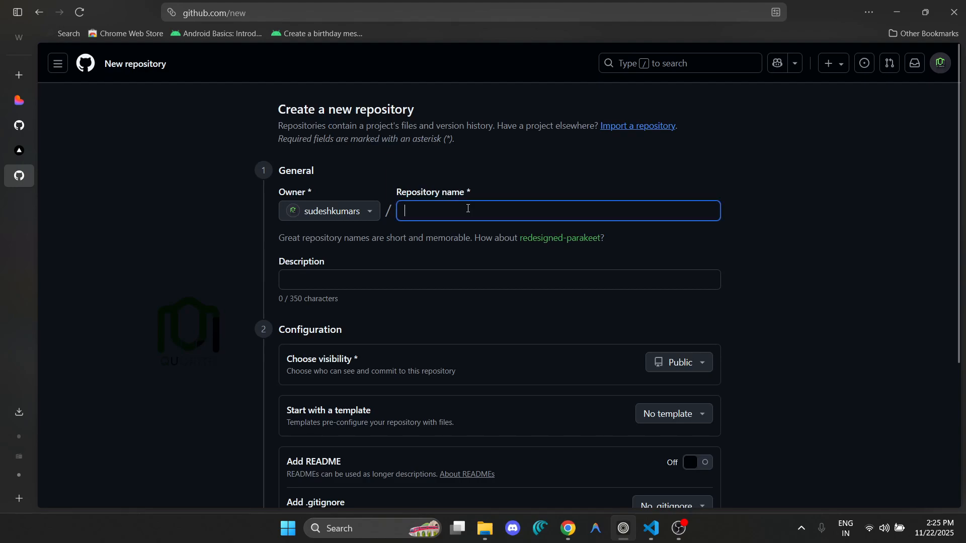
{"action": "type", "text": "bui"}
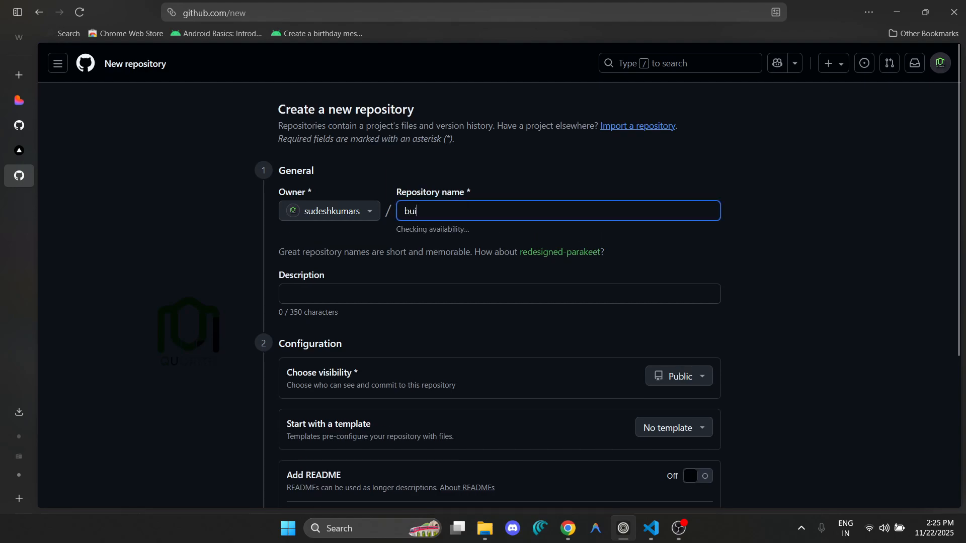
{"action": "type", "text": "snesswebsite"}
{"action": "scroll", "coordinate": [616, 274], "scroll_direction": "down", "scroll_amount": 3}
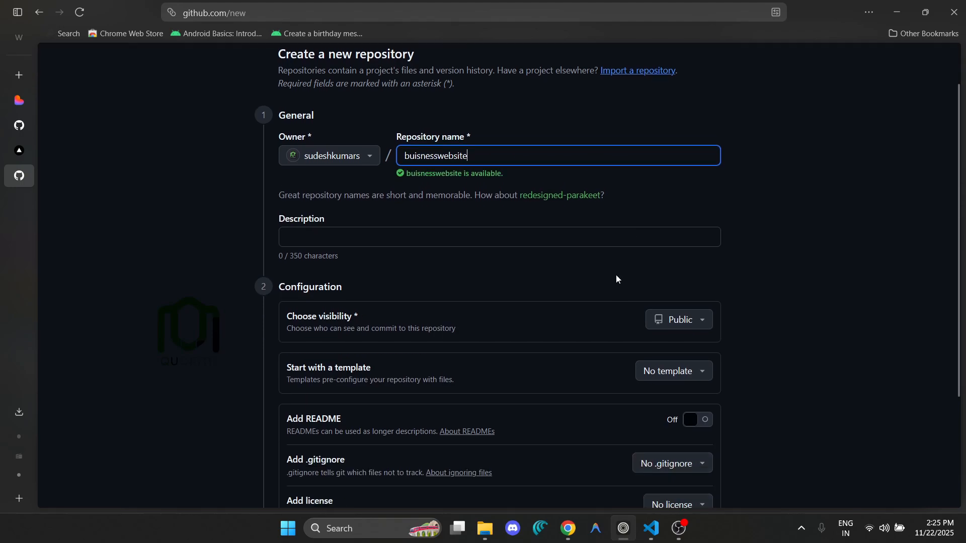
{"action": "scroll", "coordinate": [637, 348], "scroll_direction": "down", "scroll_amount": 2}
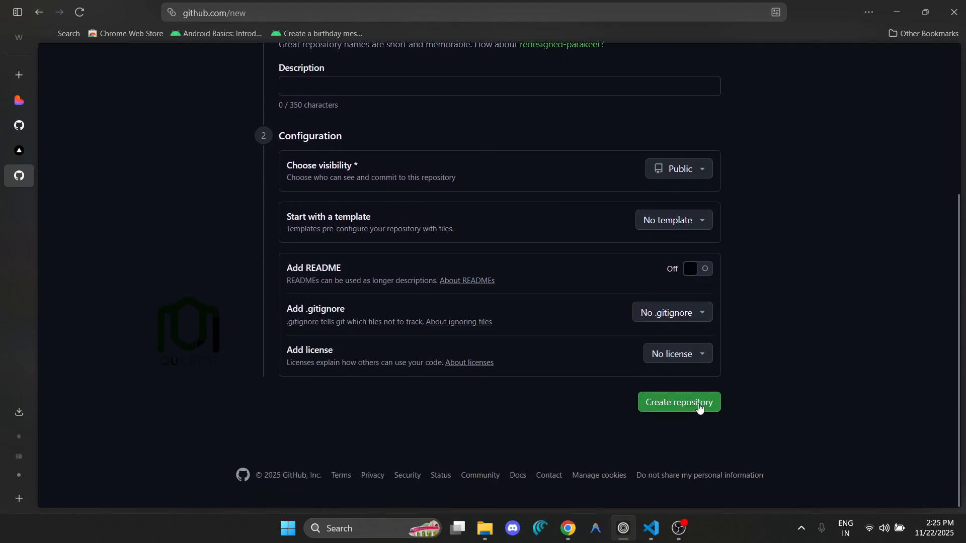
{"action": "left_click", "coordinate": [692, 171]}
{"action": "left_click", "coordinate": [675, 235]}
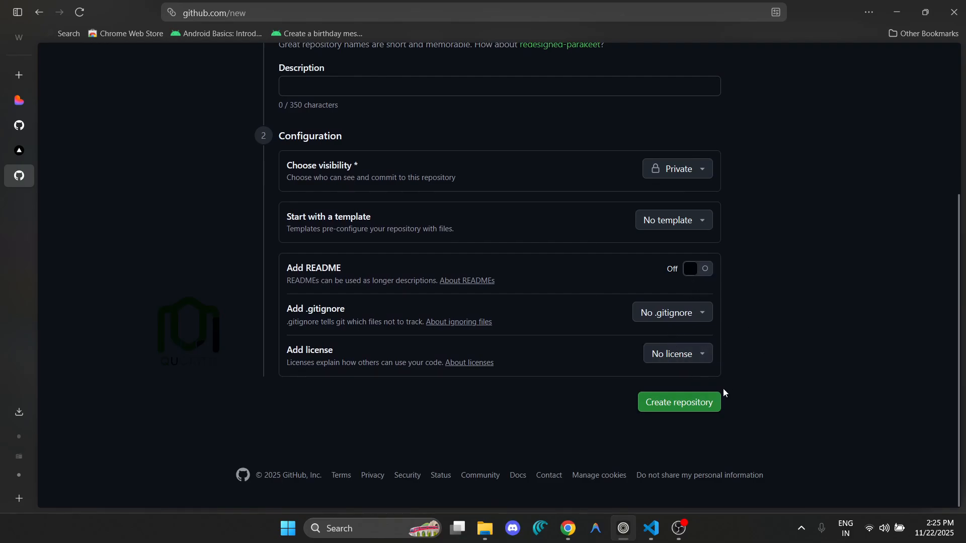
{"action": "left_click", "coordinate": [706, 404]}
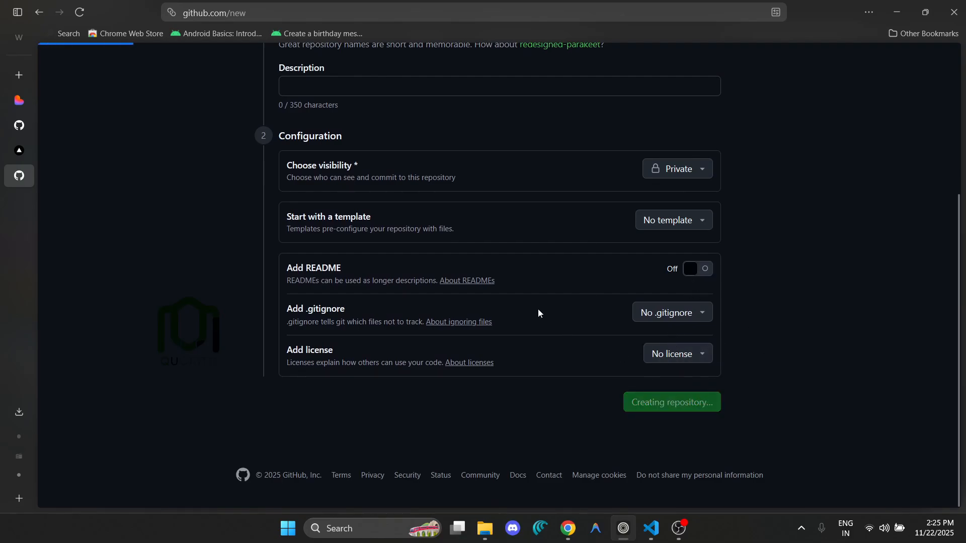
- Upload the root-level files of the zenith-business-suite-main folder to the new buisnesswebsite repository
{"action": "scroll", "coordinate": [481, 327], "scroll_direction": "down", "scroll_amount": 4}
{"action": "scroll", "coordinate": [466, 319], "scroll_direction": "up", "scroll_amount": 4}
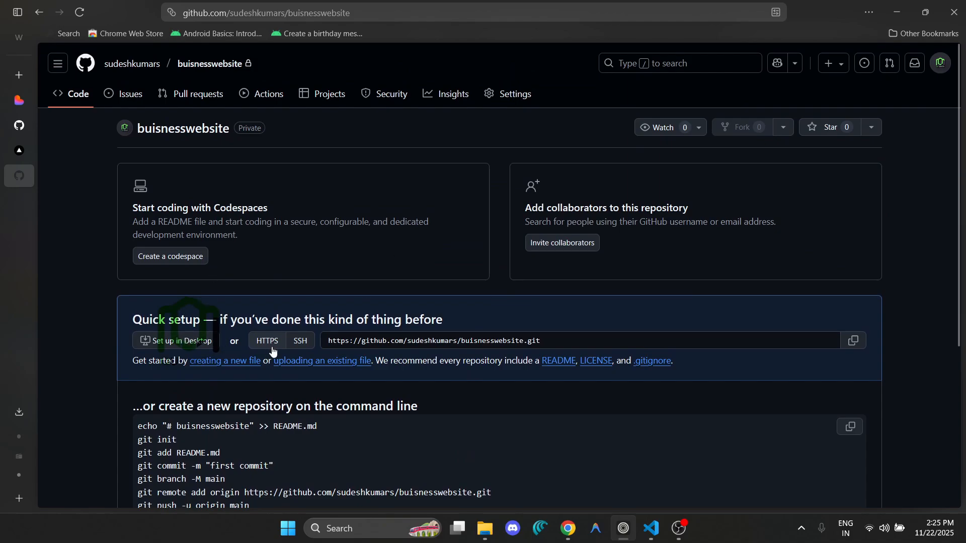
{"action": "scroll", "coordinate": [282, 342], "scroll_direction": "down", "scroll_amount": 2}
{"action": "left_click", "coordinate": [322, 295]}
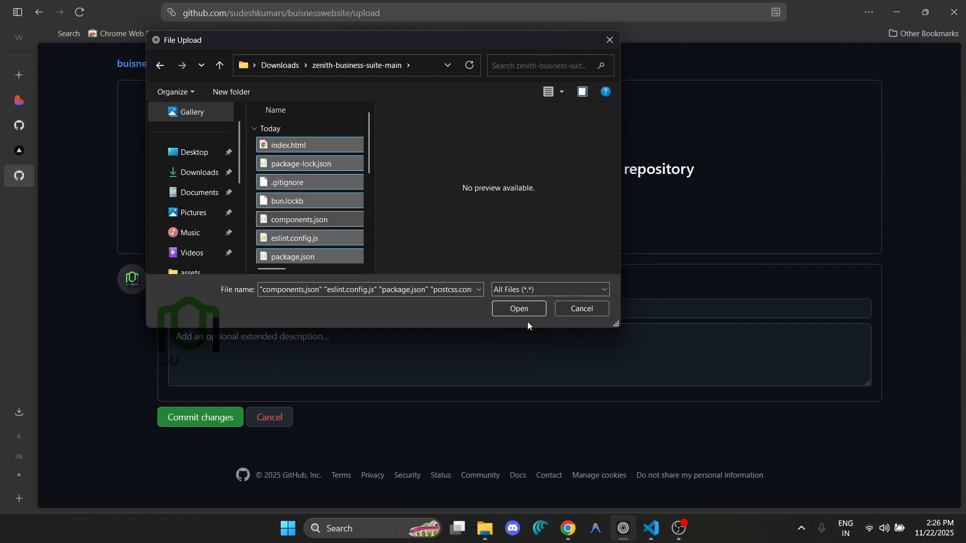
{"action": "left_click", "coordinate": [523, 311]}
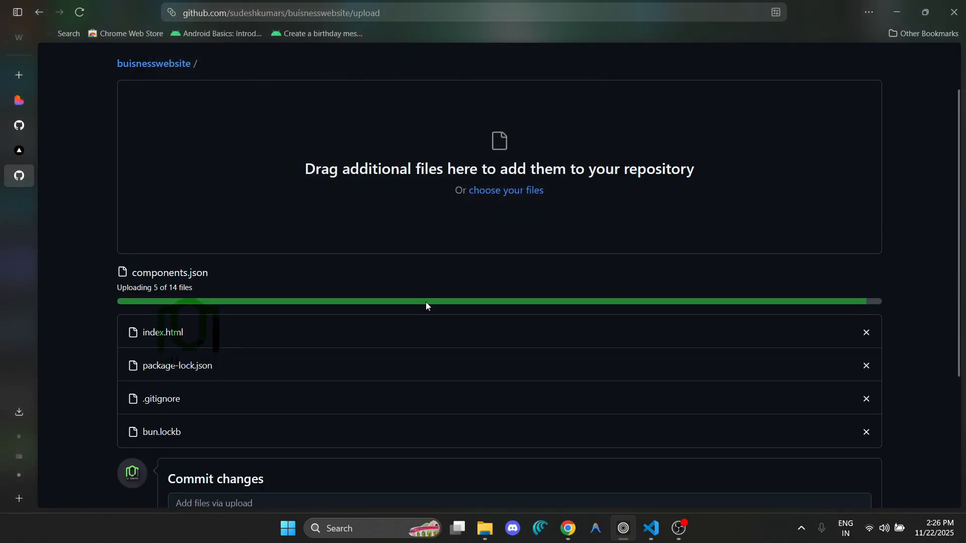
- Review the list of uploaded project files and commit them to the buisnesswebsite repository with the default message
{"action": "scroll", "coordinate": [425, 305], "scroll_direction": "down", "scroll_amount": 5}
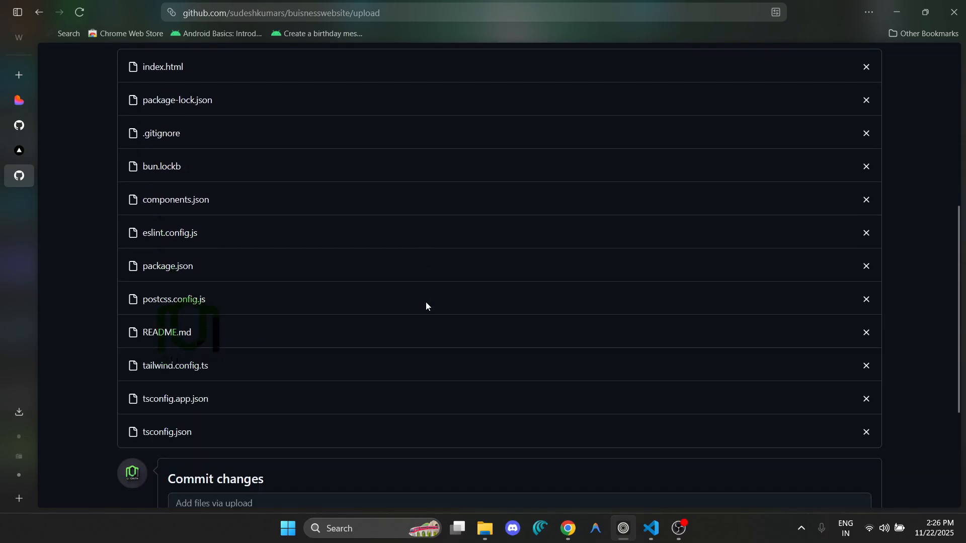
{"action": "scroll", "coordinate": [425, 305], "scroll_direction": "down", "scroll_amount": 4}
{"action": "scroll", "coordinate": [425, 305], "scroll_direction": "up", "scroll_amount": 7}
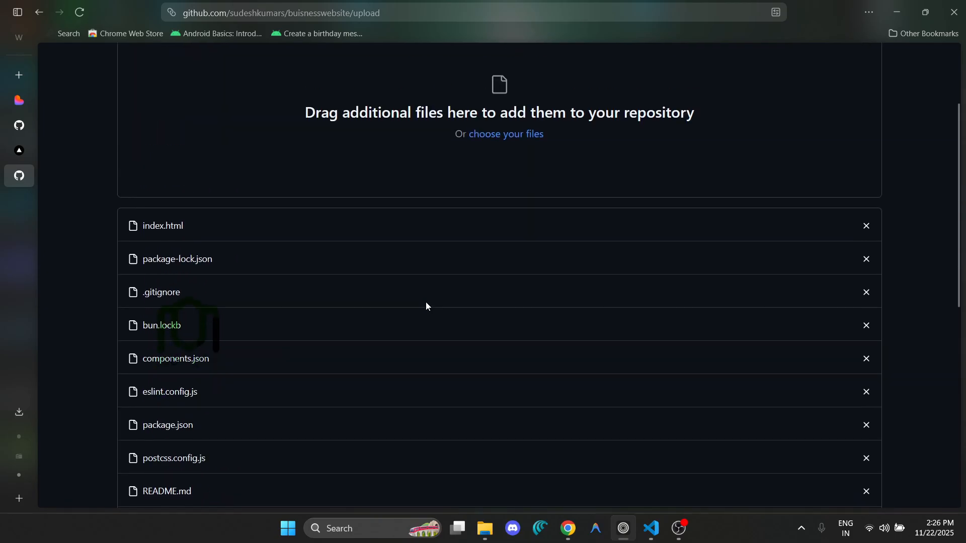
{"action": "scroll", "coordinate": [425, 305], "scroll_direction": "down", "scroll_amount": 4}
{"action": "scroll", "coordinate": [425, 302], "scroll_direction": "down", "scroll_amount": 4}
{"action": "scroll", "coordinate": [426, 302], "scroll_direction": "up", "scroll_amount": 9}
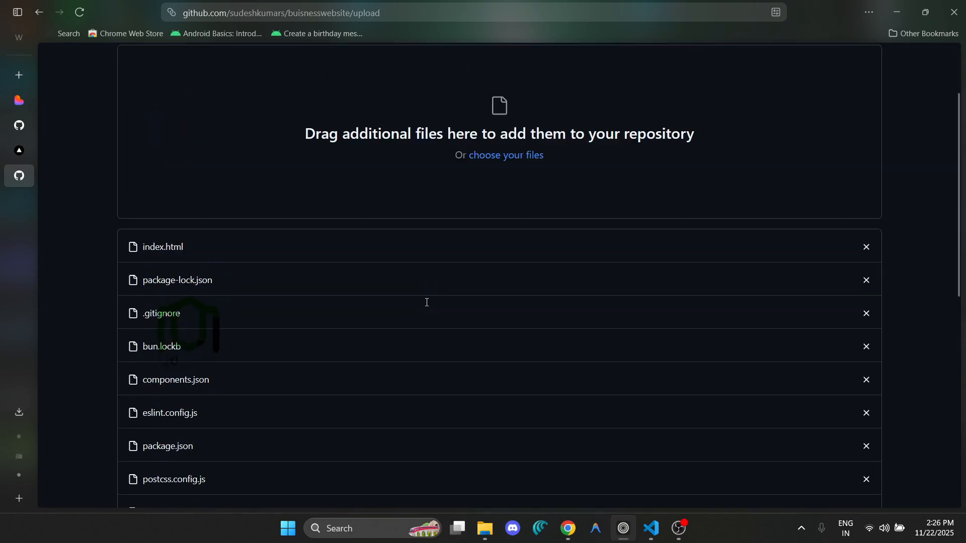
{"action": "scroll", "coordinate": [426, 300], "scroll_direction": "down", "scroll_amount": 1}
{"action": "scroll", "coordinate": [426, 302], "scroll_direction": "down", "scroll_amount": 7}
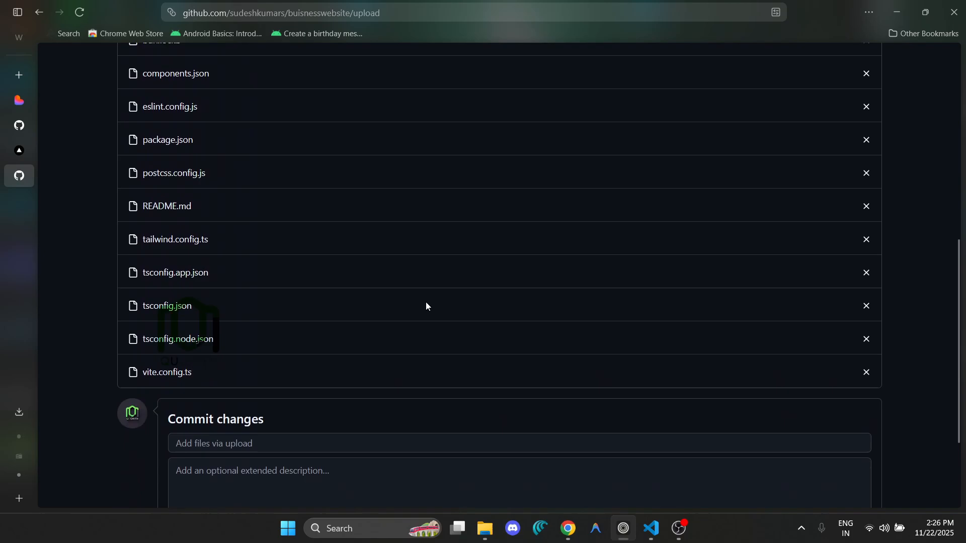
{"action": "scroll", "coordinate": [425, 306], "scroll_direction": "up", "scroll_amount": 5}
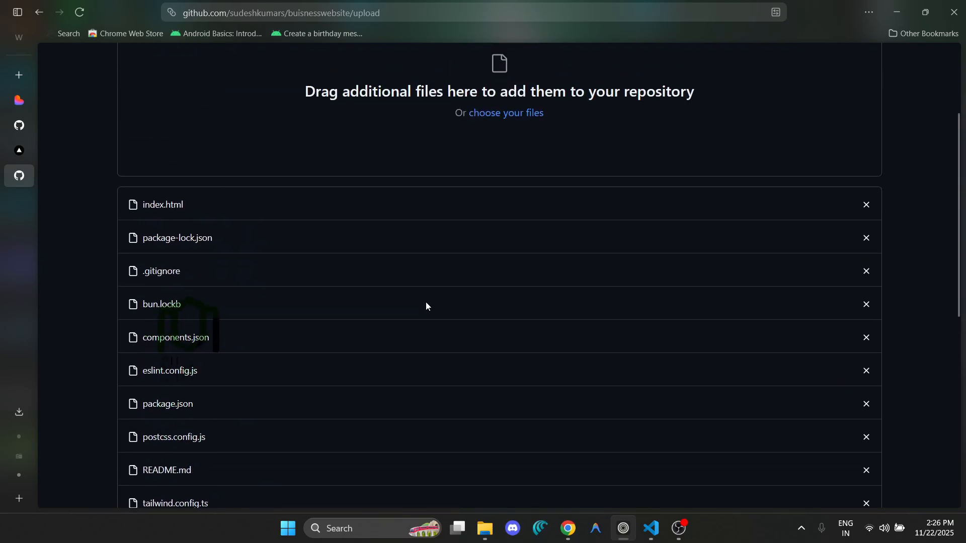
{"action": "scroll", "coordinate": [425, 302], "scroll_direction": "down", "scroll_amount": 8}
{"action": "left_click", "coordinate": [214, 419]}
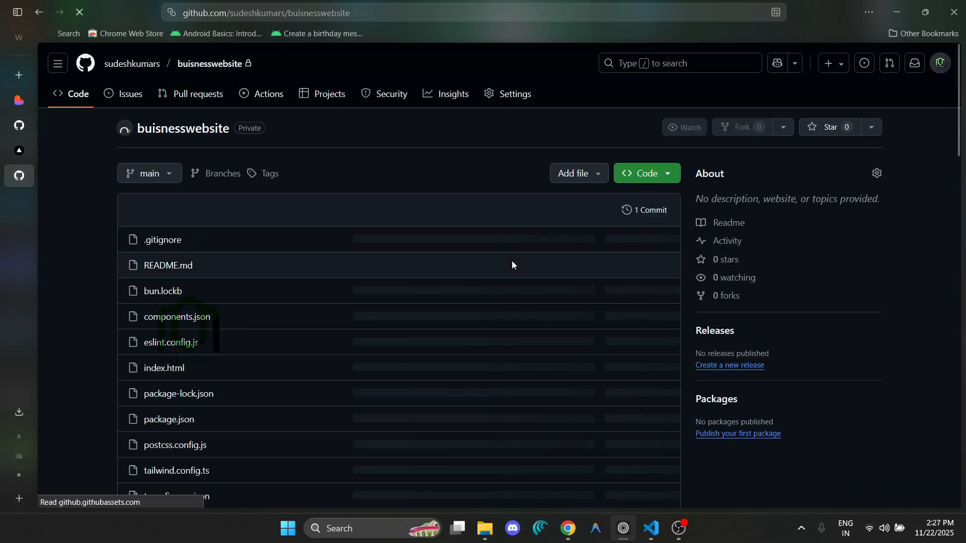
- Look through the committed file list on the buisnesswebsite repository page
{"action": "scroll", "coordinate": [515, 263], "scroll_direction": "down", "scroll_amount": 4}
{"action": "scroll", "coordinate": [269, 296], "scroll_direction": "up", "scroll_amount": 1}
{"action": "scroll", "coordinate": [269, 292], "scroll_direction": "up", "scroll_amount": 4}
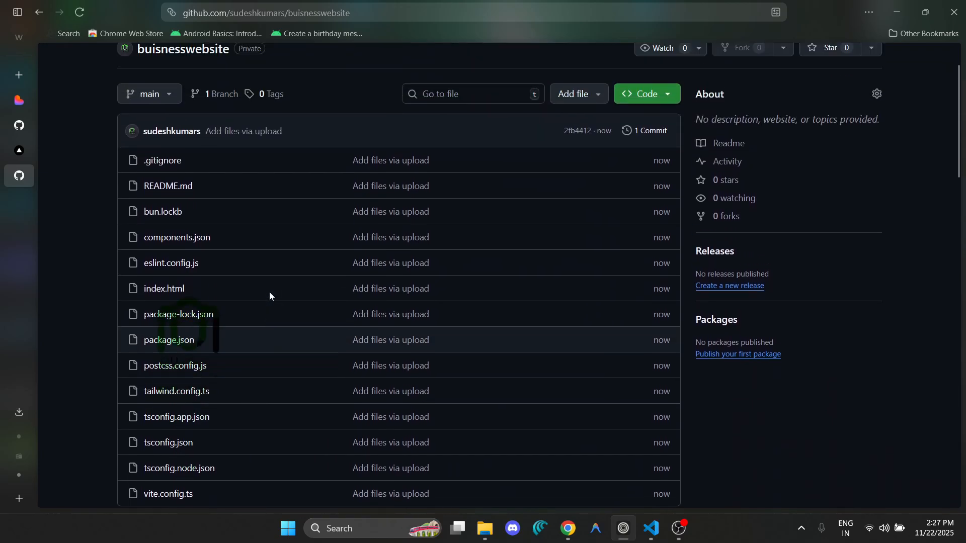
{"action": "scroll", "coordinate": [191, 282], "scroll_direction": "down", "scroll_amount": 3}
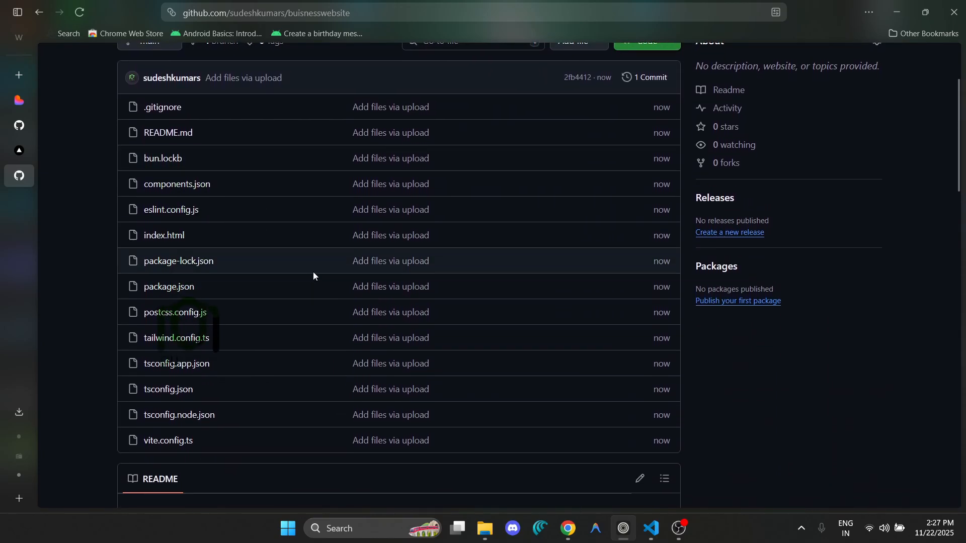
- Open the file upload page of the buisnesswebsite repository
{"action": "scroll", "coordinate": [523, 266], "scroll_direction": "up", "scroll_amount": 2}
{"action": "scroll", "coordinate": [524, 267], "scroll_direction": "up", "scroll_amount": 1}
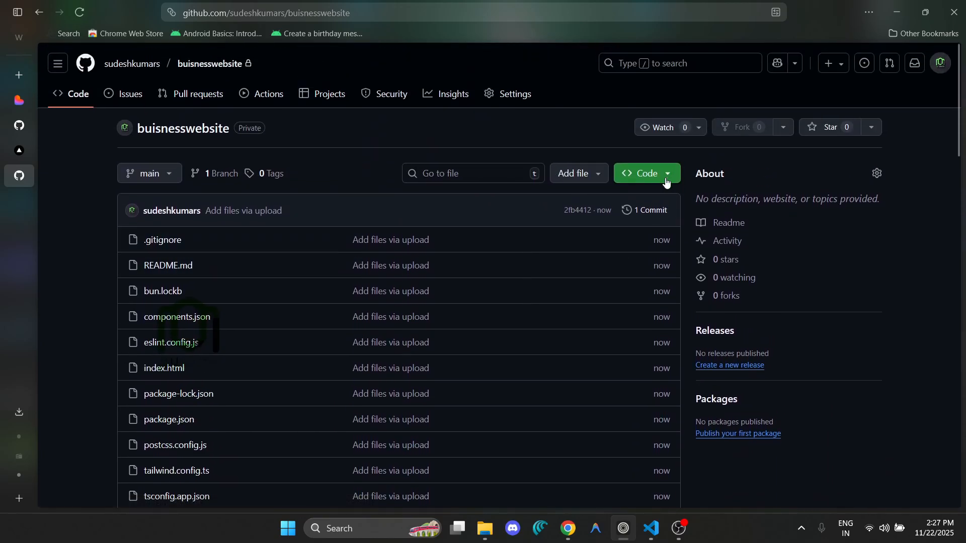
{"action": "left_click", "coordinate": [665, 177]}
{"action": "left_click", "coordinate": [556, 150]}
{"action": "left_click", "coordinate": [573, 173]}
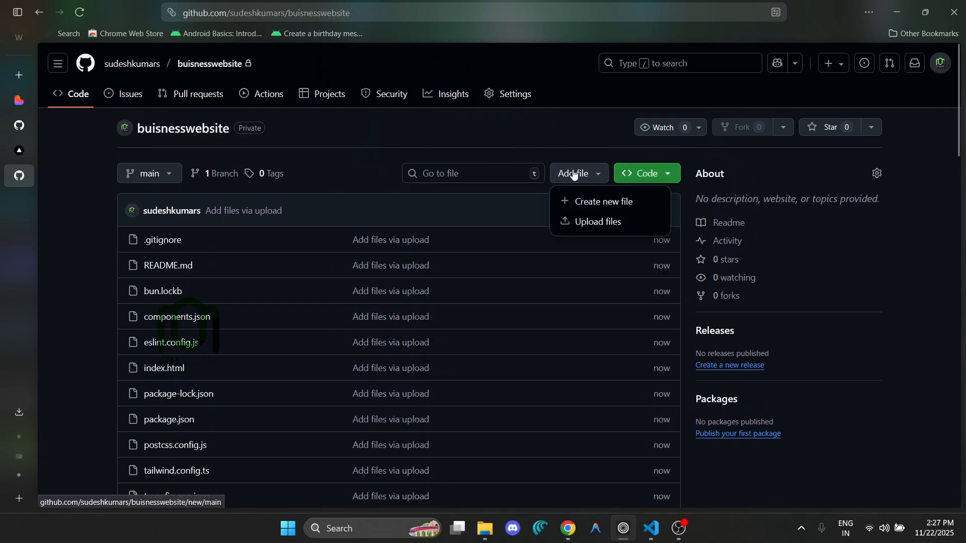
{"action": "left_click", "coordinate": [592, 221]}
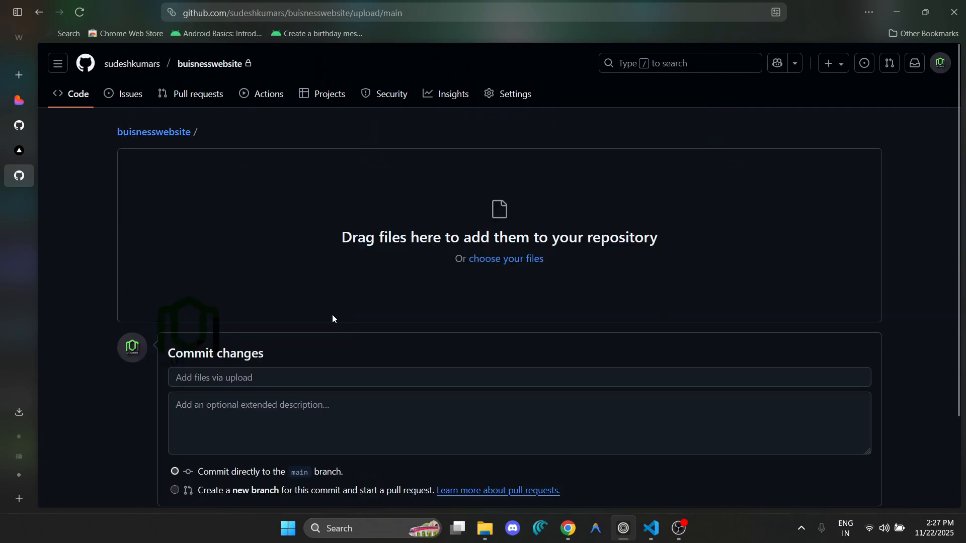
{"action": "left_click", "coordinate": [502, 259]}
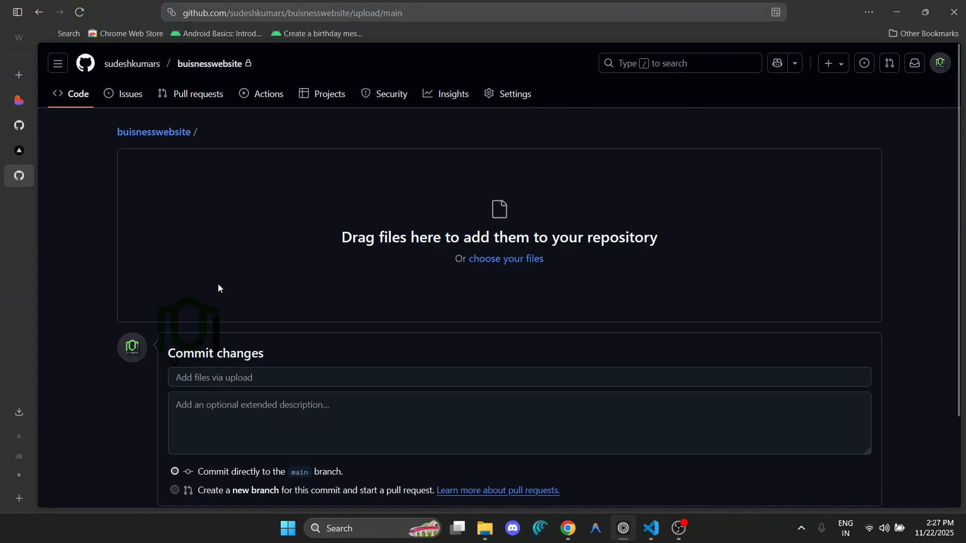
{"action": "scroll", "coordinate": [312, 232], "scroll_direction": "down", "scroll_amount": 5}
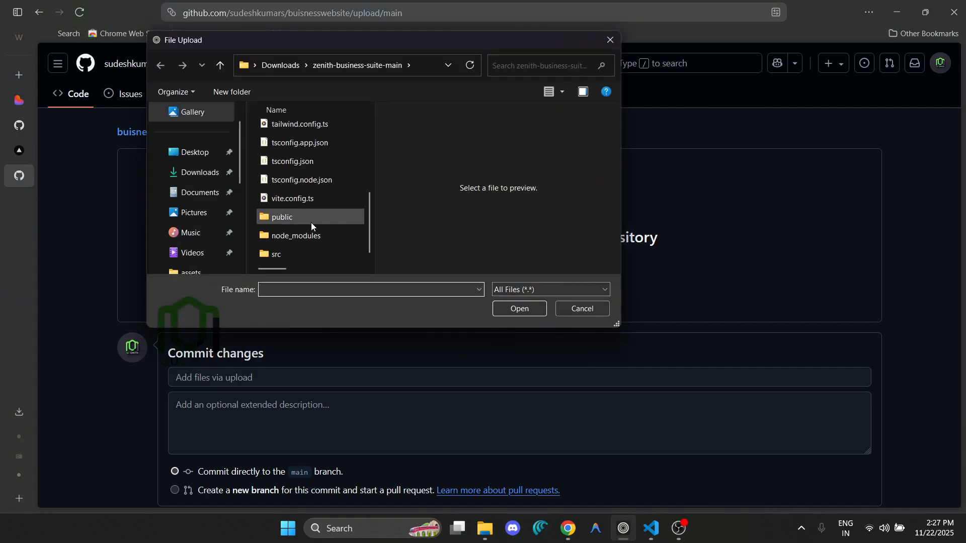
{"action": "left_click", "coordinate": [311, 223]}
{"action": "left_click", "coordinate": [290, 254], "text": "ctrl"}
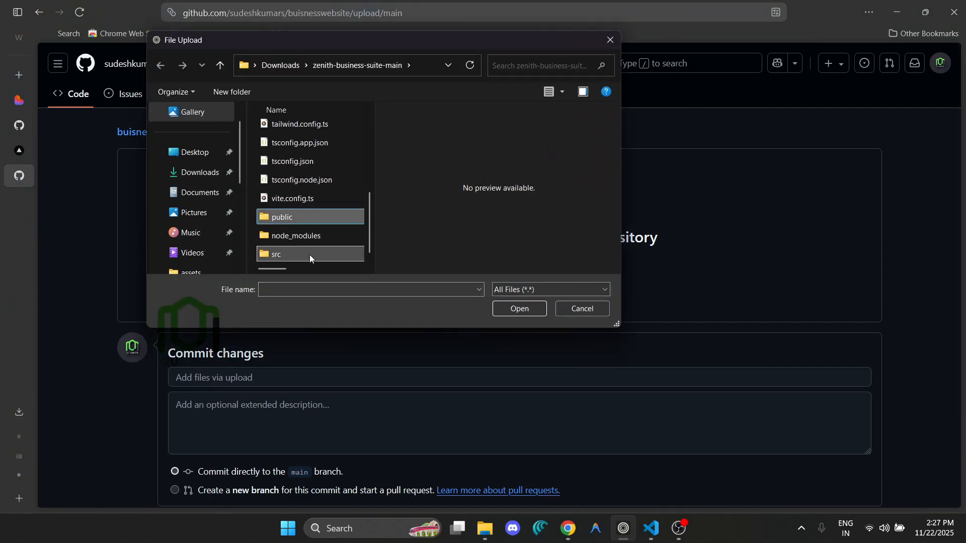
{"action": "left_click", "coordinate": [518, 309]}
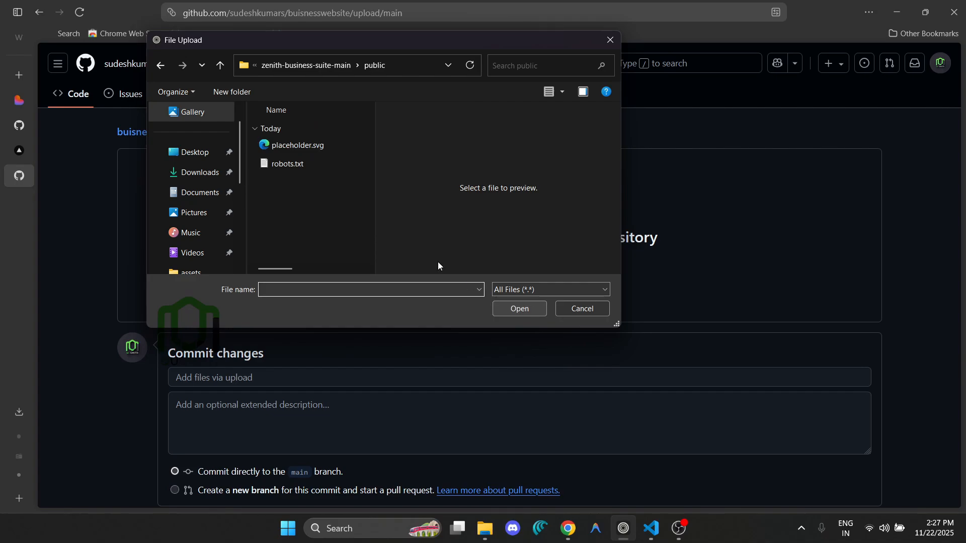
{"action": "left_click", "coordinate": [584, 307]}
- Upload the public and src folders from the local zenith-business-suite-main folder to the repository
{"action": "left_click", "coordinate": [484, 528]}
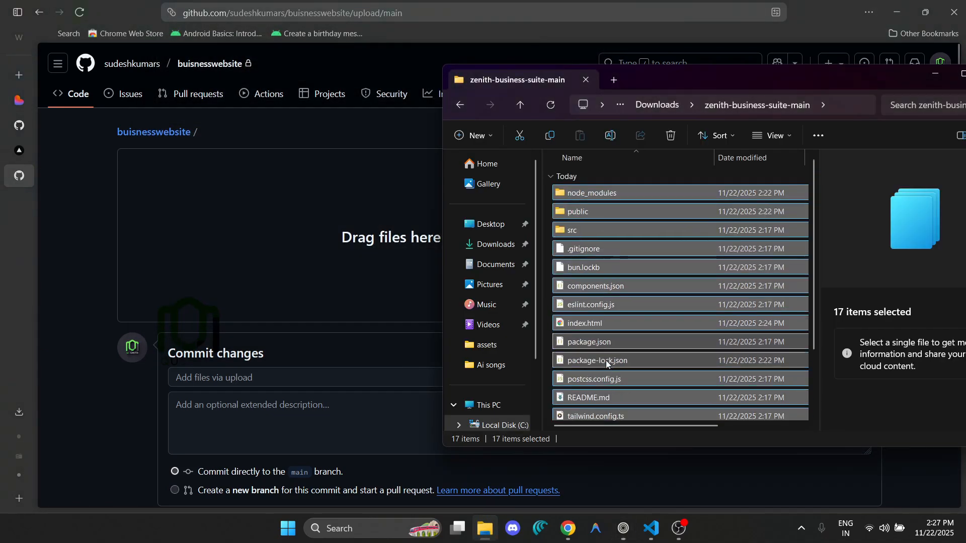
{"action": "left_click", "coordinate": [583, 212]}
{"action": "key", "text": "shift+Down"}
{"action": "left_click_drag", "start_coordinate": [578, 216], "coordinate": [342, 211]}
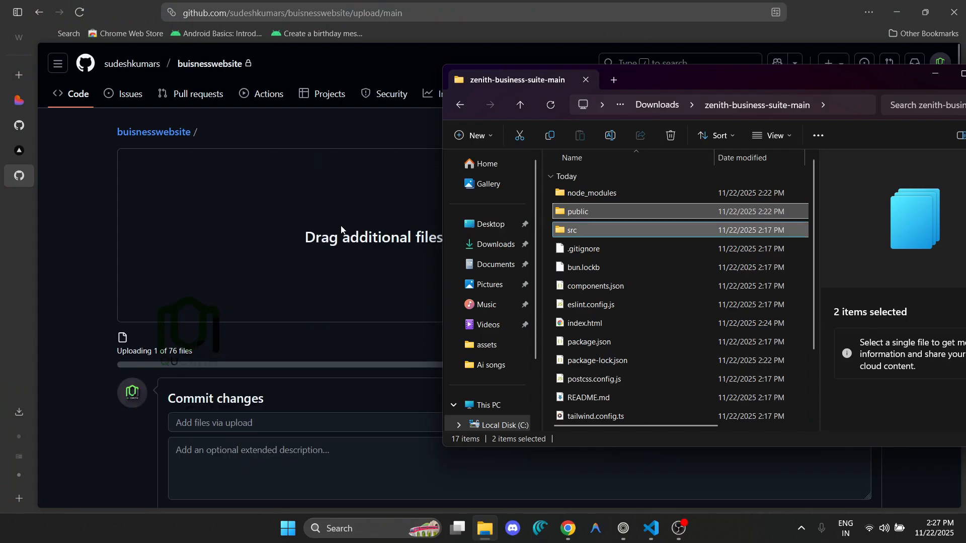
{"action": "left_click", "coordinate": [75, 379]}
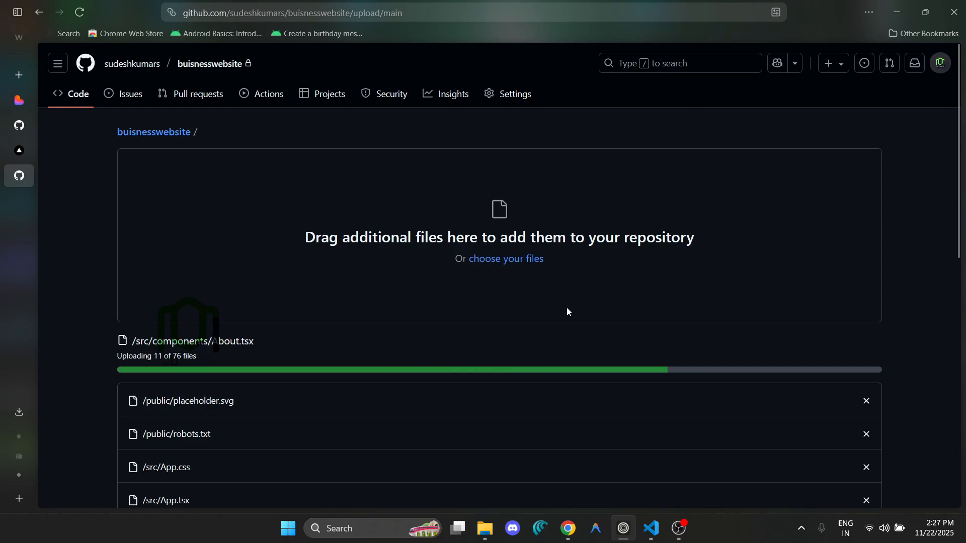
- Select every item in the zenith-business-suite-main folder except node_modules, then clear the selection and return to the upload page
{"action": "left_click", "coordinate": [484, 529]}
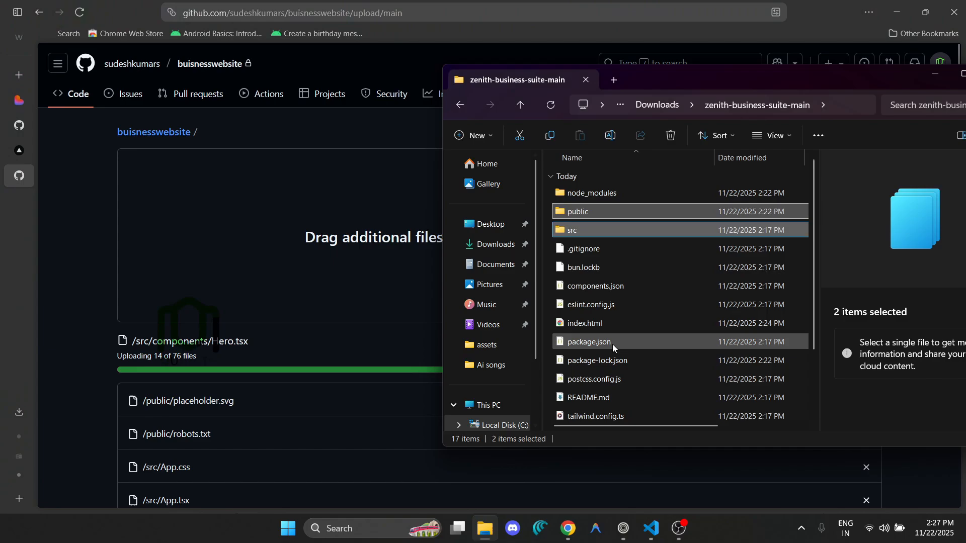
{"action": "left_click", "coordinate": [593, 194]}
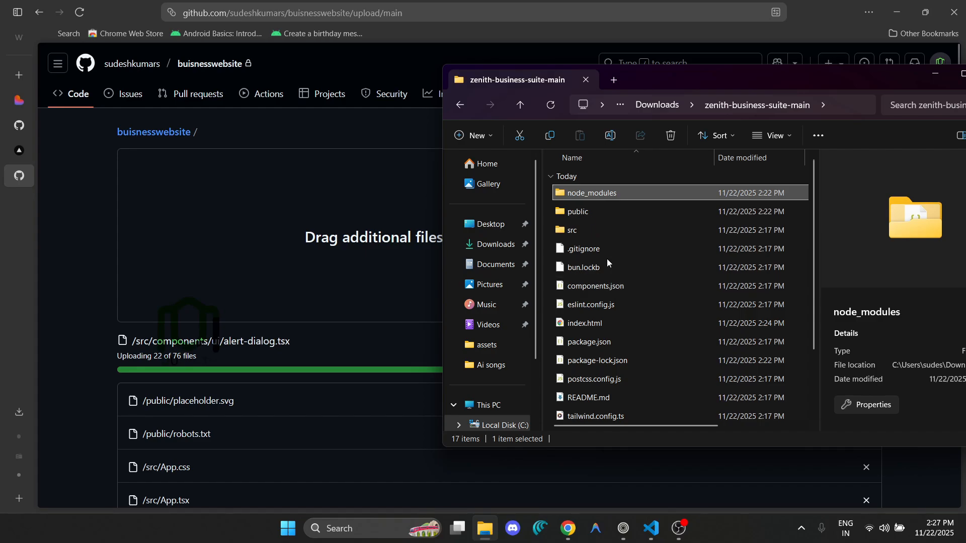
{"action": "left_click", "coordinate": [602, 211]}
{"action": "left_click", "coordinate": [599, 192]}
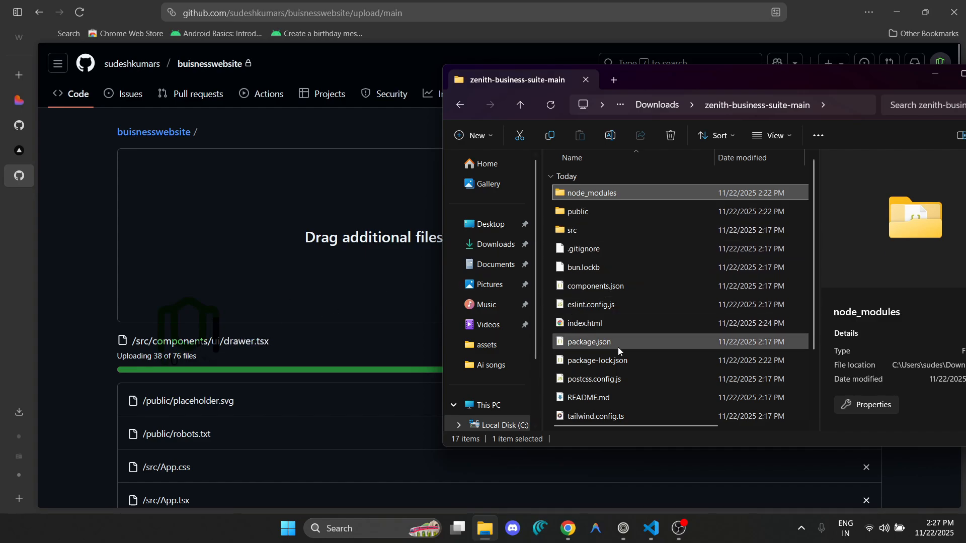
{"action": "scroll", "coordinate": [632, 301], "scroll_direction": "down", "scroll_amount": 2}
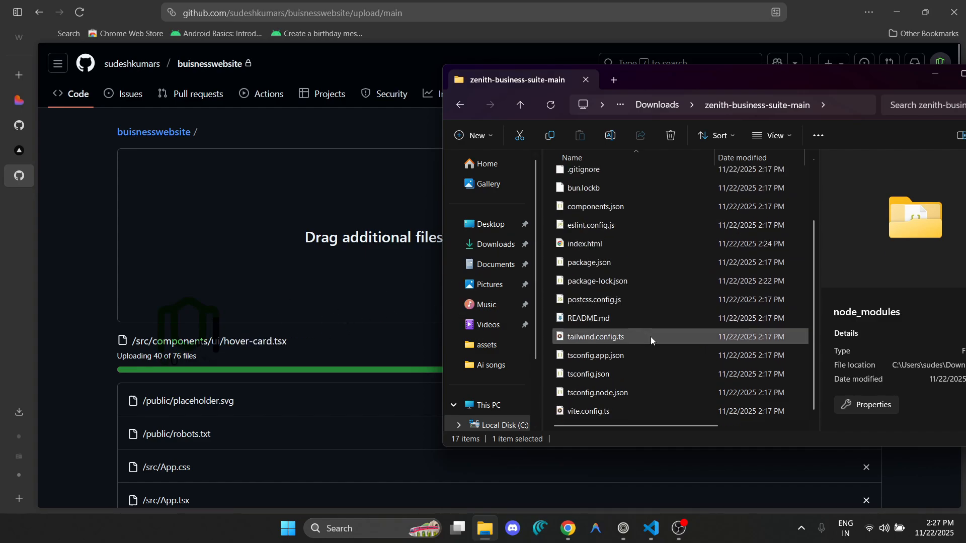
{"action": "key", "text": "ctrl+a"}
{"action": "scroll", "coordinate": [650, 336], "scroll_direction": "up", "scroll_amount": 2}
{"action": "left_click", "coordinate": [581, 194], "text": "ctrl"}
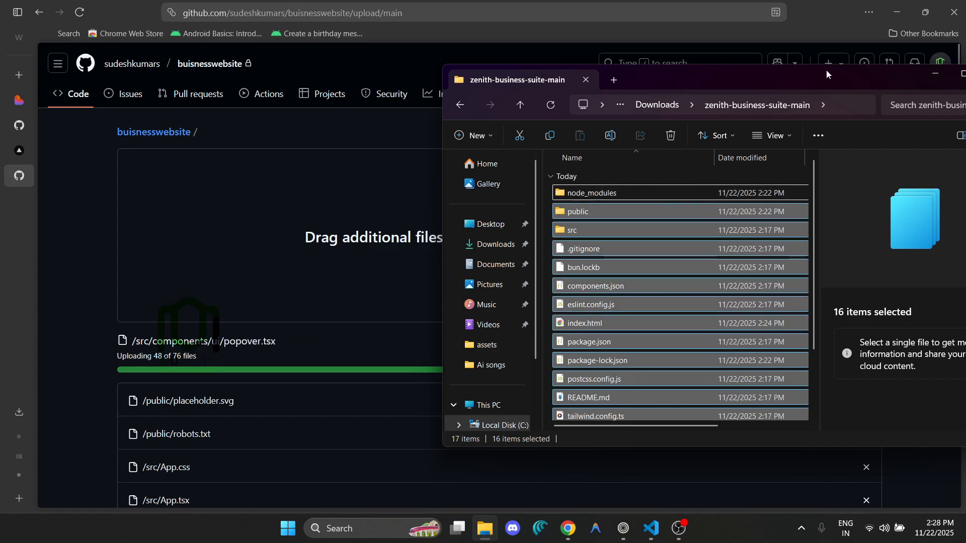
{"action": "left_click", "coordinate": [669, 201]}
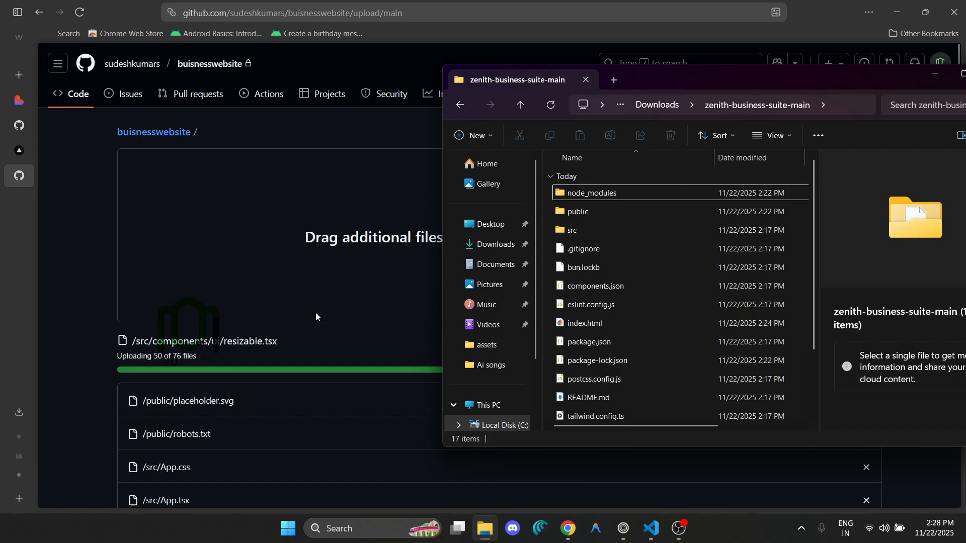
{"action": "left_click", "coordinate": [112, 372]}
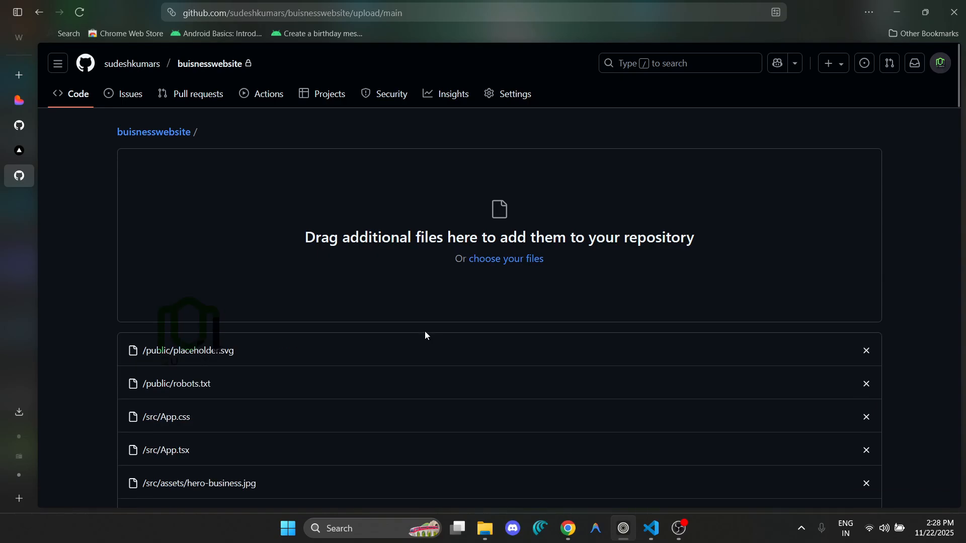
- Commit the uploaded public and src files to the main branch with the default message and check the repository's file list
{"action": "scroll", "coordinate": [424, 331], "scroll_direction": "down", "scroll_amount": 15}
{"action": "scroll", "coordinate": [390, 355], "scroll_direction": "down", "scroll_amount": 20}
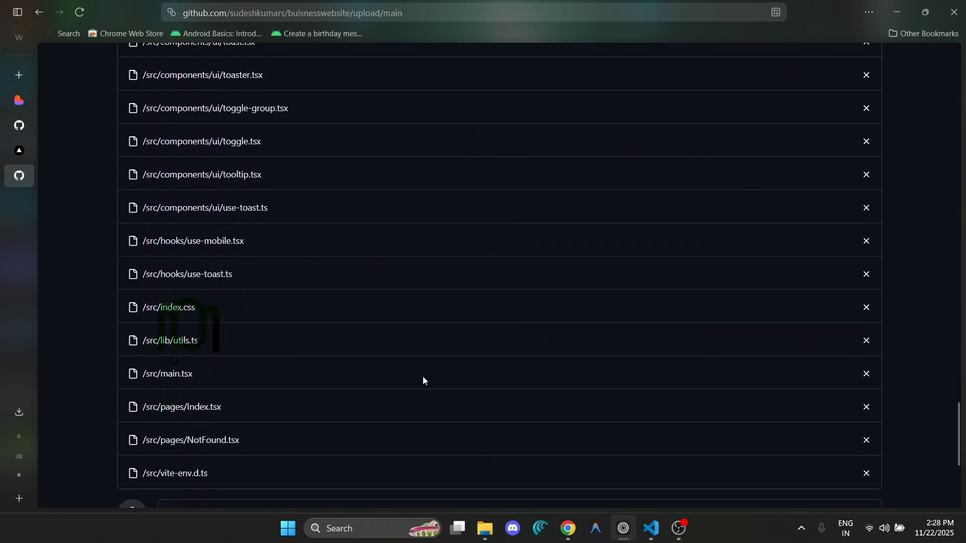
{"action": "left_click", "coordinate": [198, 421]}
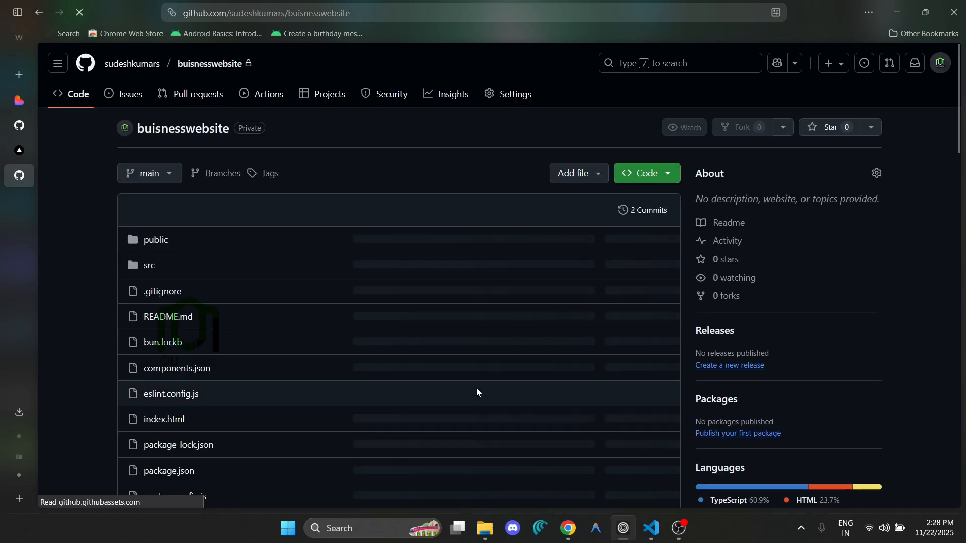
{"action": "scroll", "coordinate": [304, 363], "scroll_direction": "down", "scroll_amount": 5}
{"action": "scroll", "coordinate": [444, 356], "scroll_direction": "up", "scroll_amount": 6}
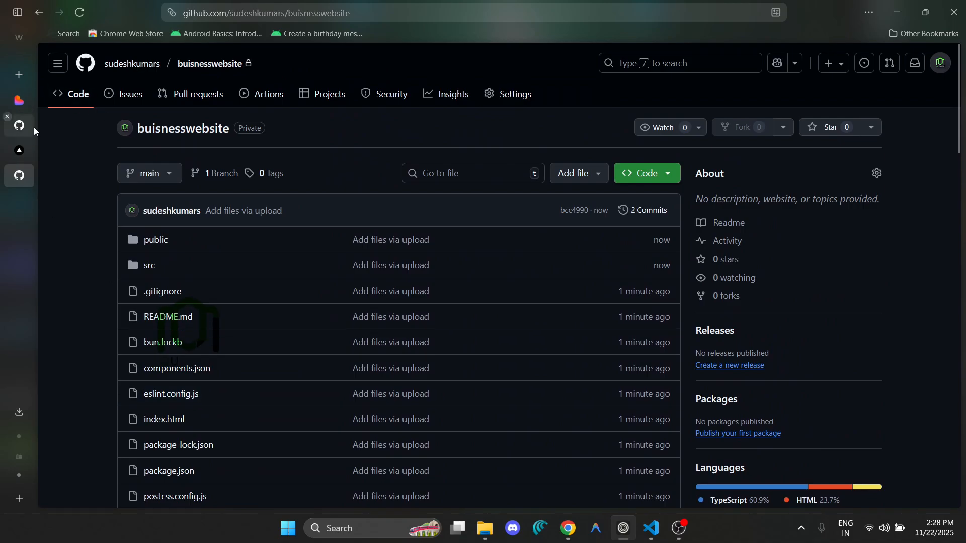
- Switch to Vercel, import the buisnesswebsite repository and name the new project quorithshop
{"action": "left_click", "coordinate": [20, 150]}
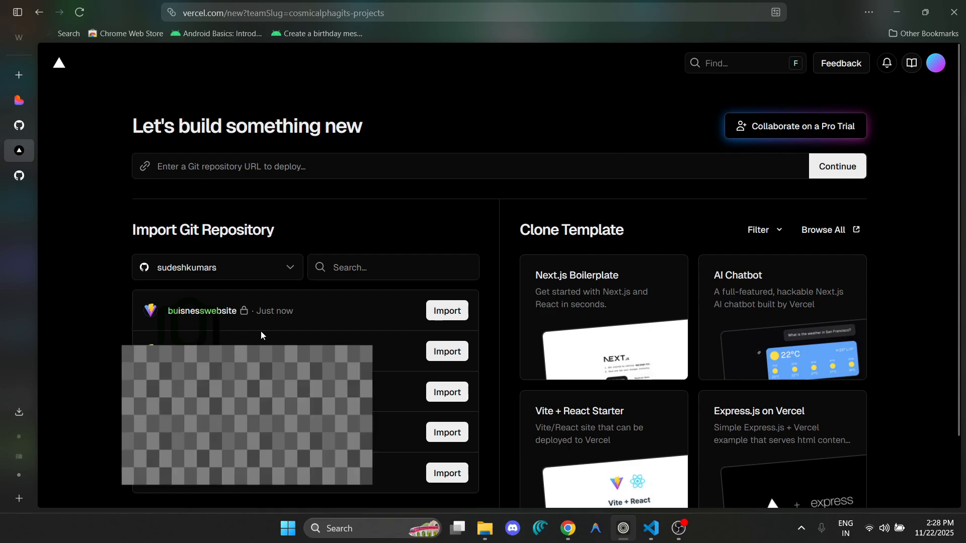
{"action": "left_click", "coordinate": [448, 311]}
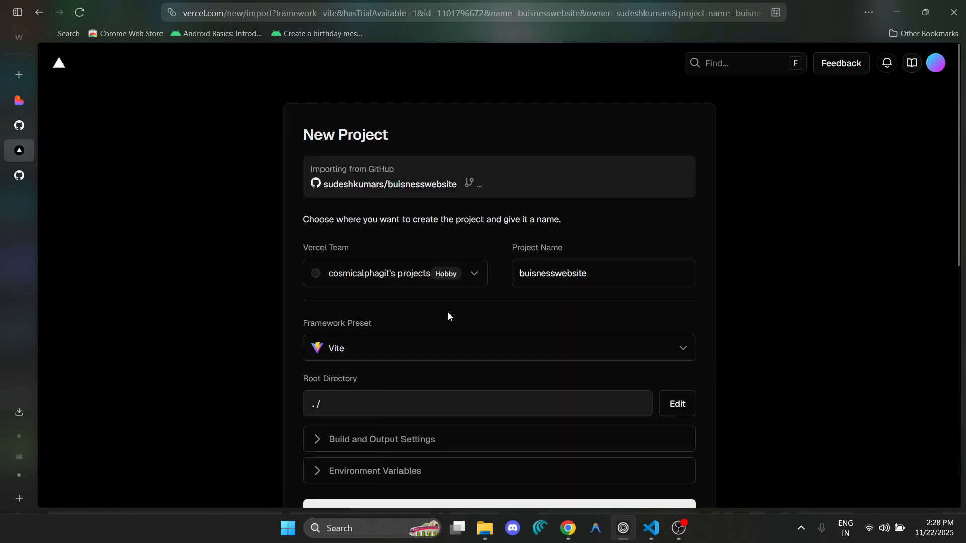
{"action": "left_click", "coordinate": [620, 274]}
{"action": "left_click_drag", "start_coordinate": [618, 272], "coordinate": [511, 274]}
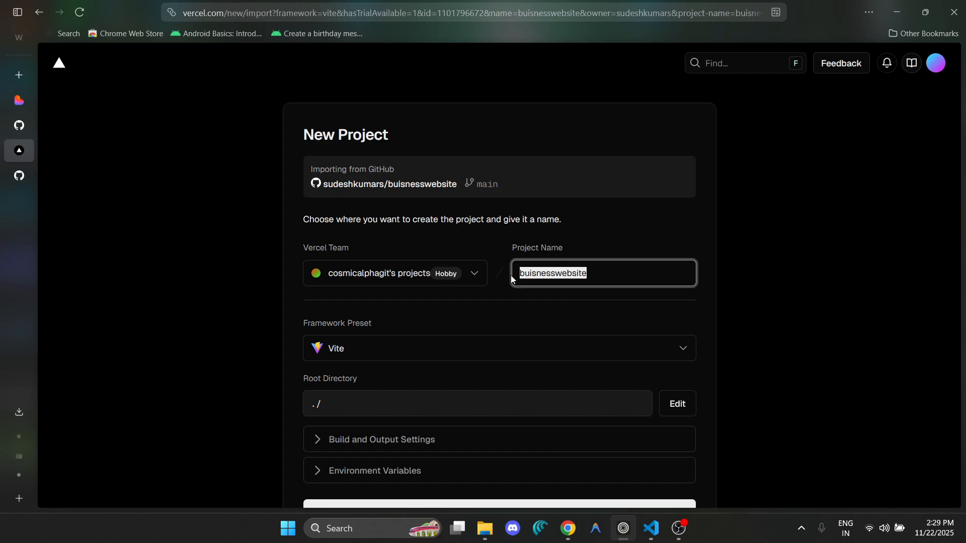
{"action": "key", "text": "End"}
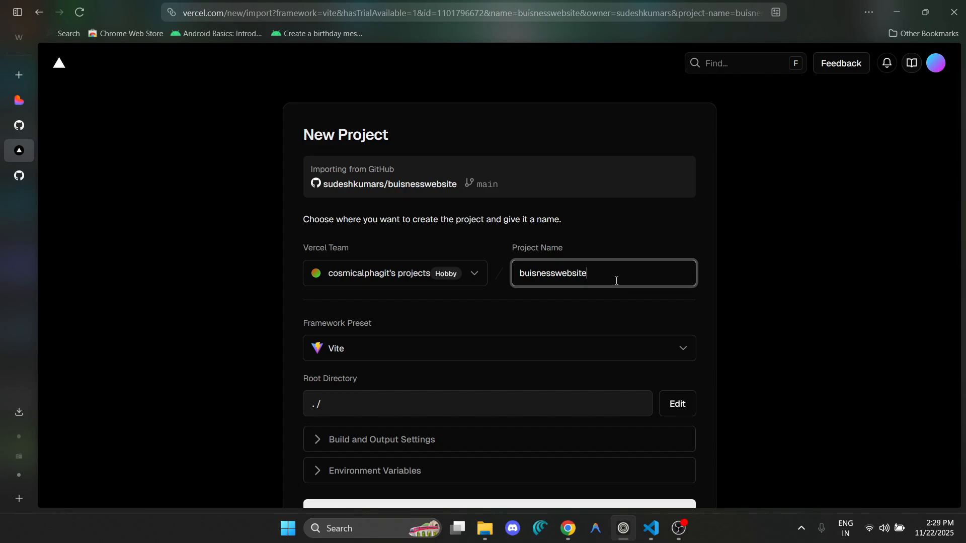
{"action": "key", "text": "ctrl+a"}
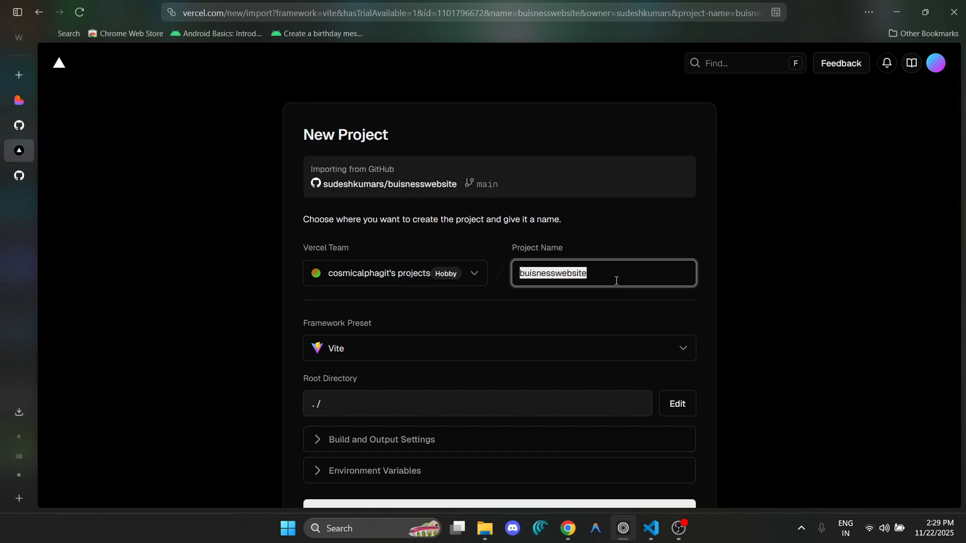
{"action": "key", "text": "BackSpace"}
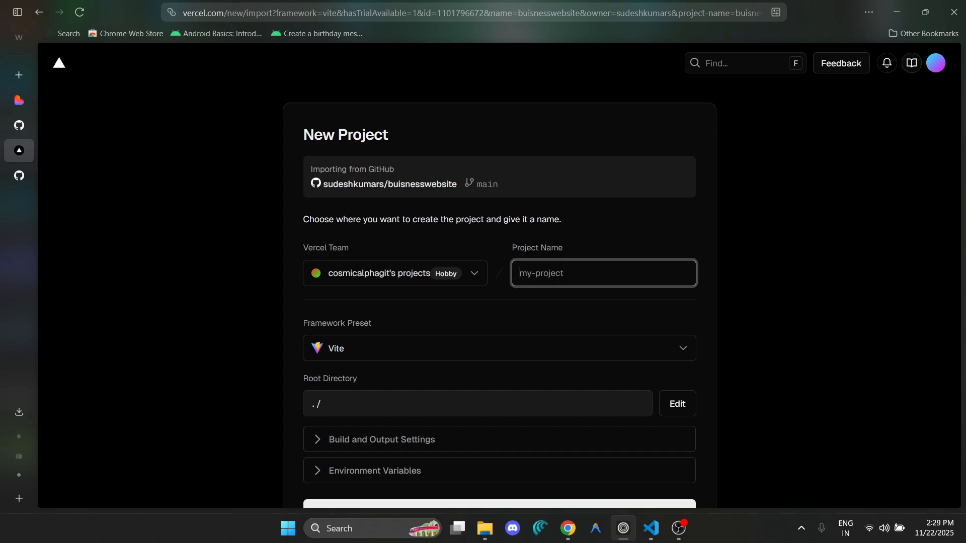
{"action": "type", "text": "quorithshop"}
- Deploy the quorithshop project with the Vite framework preset and the ./ root directory
{"action": "scroll", "coordinate": [567, 358], "scroll_direction": "down", "scroll_amount": 3}
{"action": "scroll", "coordinate": [567, 358], "scroll_direction": "up", "scroll_amount": 1}
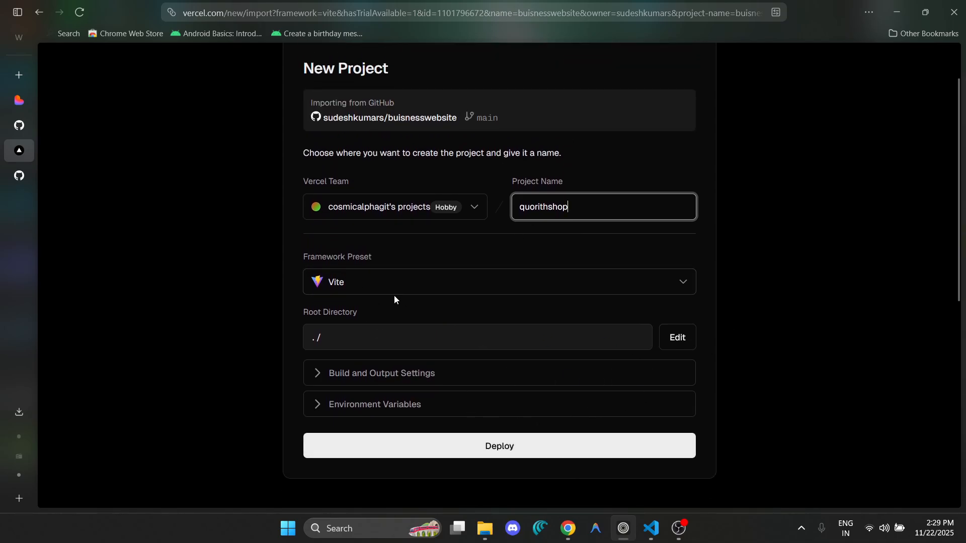
{"action": "scroll", "coordinate": [610, 453], "scroll_direction": "down", "scroll_amount": 1}
{"action": "left_click", "coordinate": [512, 379]}
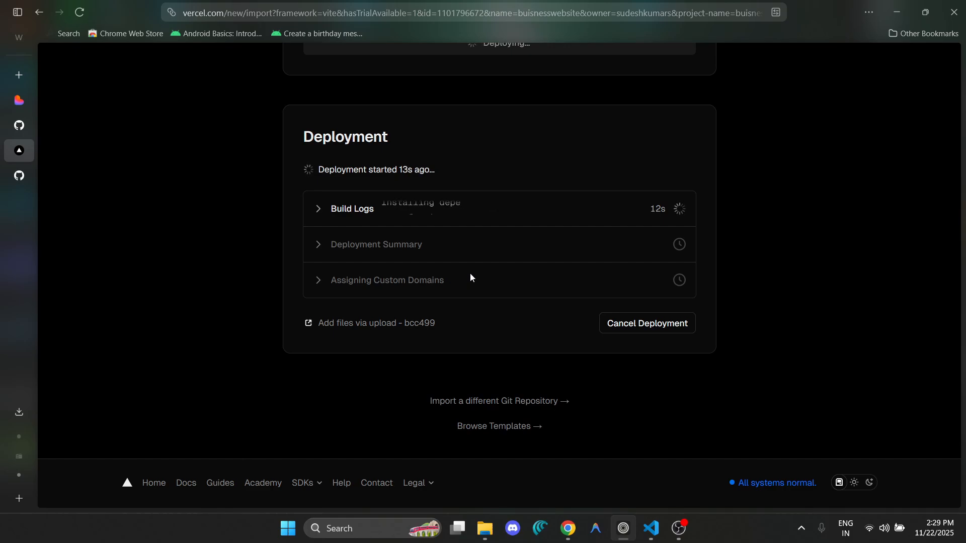
- Look over the deployment's preview and suggested next steps, and continue to the quorithshop project dashboard
{"action": "scroll", "coordinate": [471, 278], "scroll_direction": "down", "scroll_amount": 1}
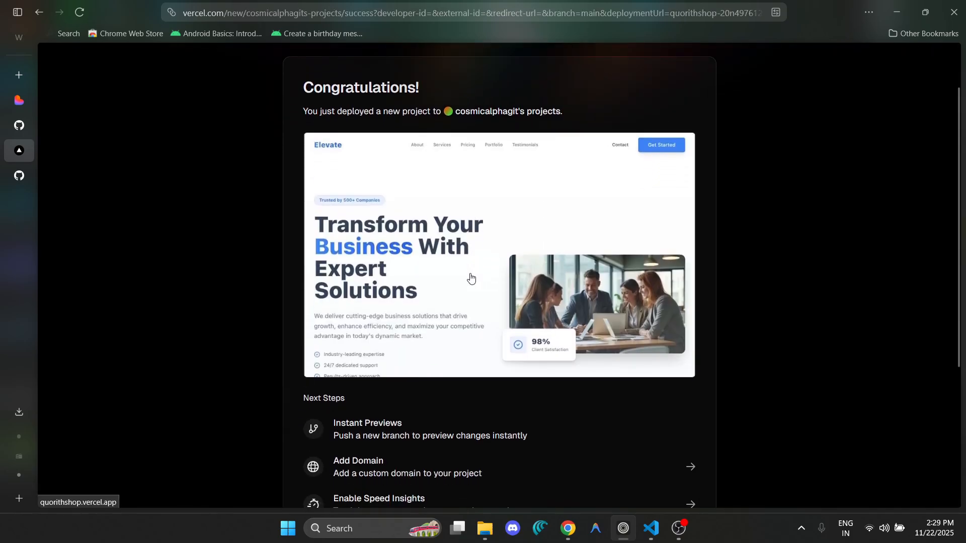
{"action": "scroll", "coordinate": [530, 309], "scroll_direction": "up", "scroll_amount": 1}
{"action": "scroll", "coordinate": [532, 308], "scroll_direction": "down", "scroll_amount": 5}
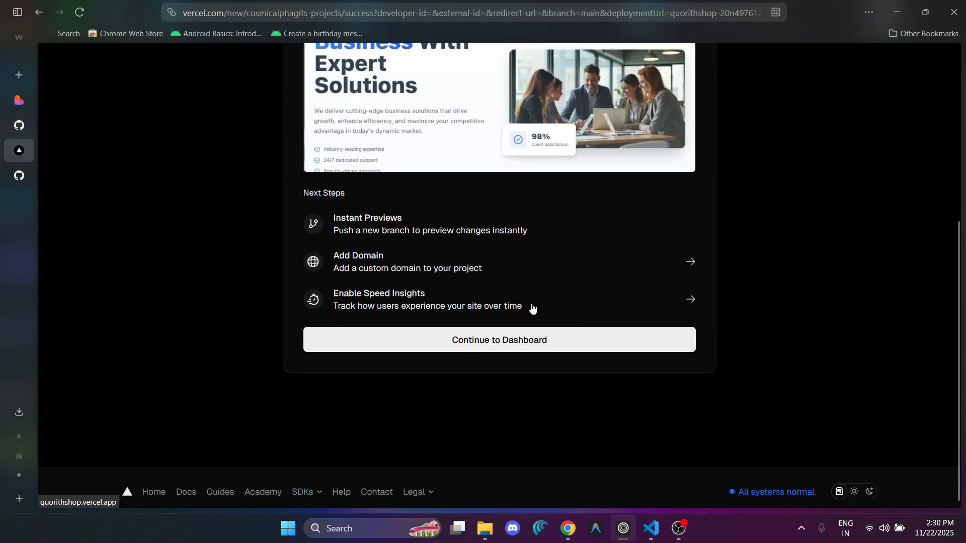
{"action": "left_click", "coordinate": [503, 330]}
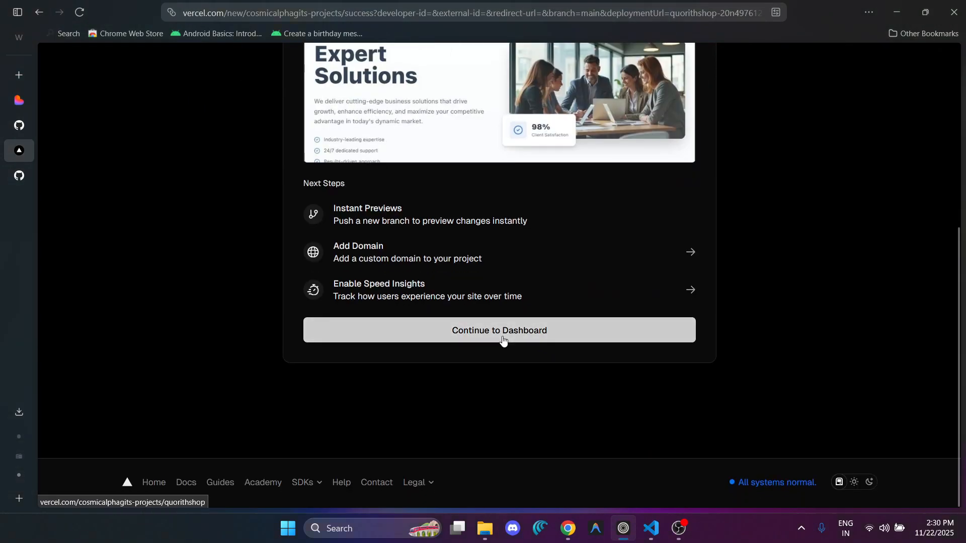
{"action": "scroll", "coordinate": [502, 336], "scroll_direction": "up", "scroll_amount": 5}
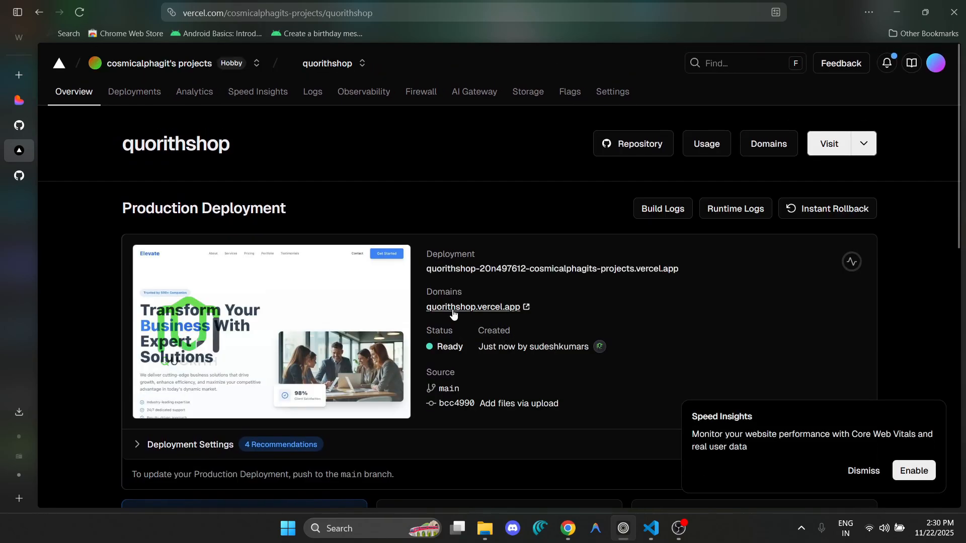
- Open the deployed site at quorithshop.vercel.app and look over its home page
{"action": "left_click", "coordinate": [493, 309]}
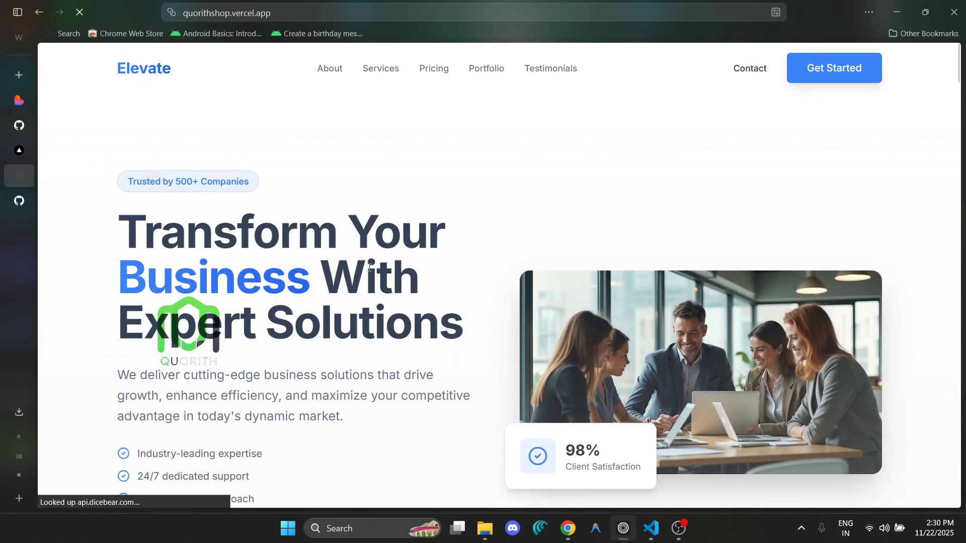
{"action": "scroll", "coordinate": [492, 308], "scroll_direction": "down", "scroll_amount": 6}
{"action": "scroll", "coordinate": [347, 298], "scroll_direction": "up", "scroll_amount": 7}
{"action": "scroll", "coordinate": [286, 227], "scroll_direction": "down", "scroll_amount": 1}
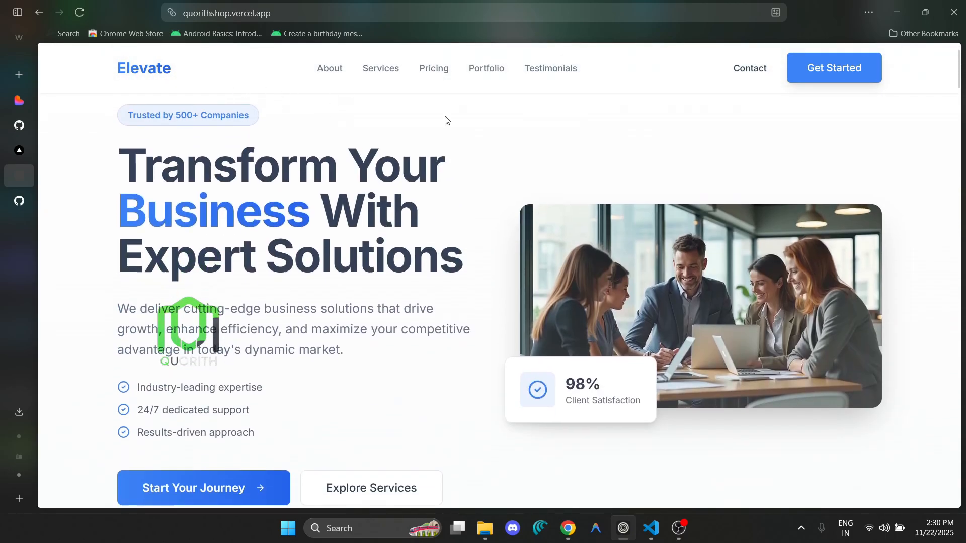
- Examine the live site's contact section and form, and browse the hero and About Us sections
{"action": "left_click", "coordinate": [750, 70]}
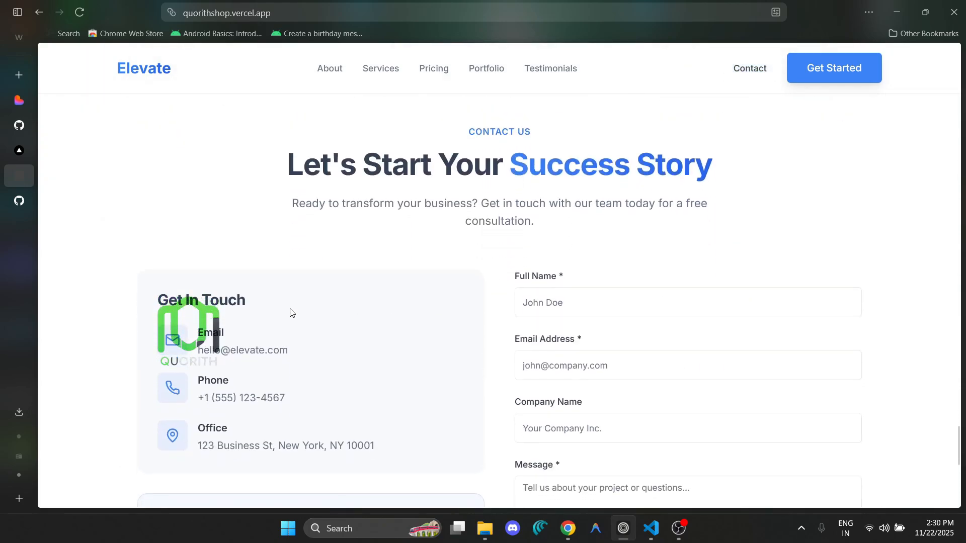
{"action": "scroll", "coordinate": [417, 285], "scroll_direction": "down", "scroll_amount": 8}
{"action": "scroll", "coordinate": [528, 288], "scroll_direction": "up", "scroll_amount": 6}
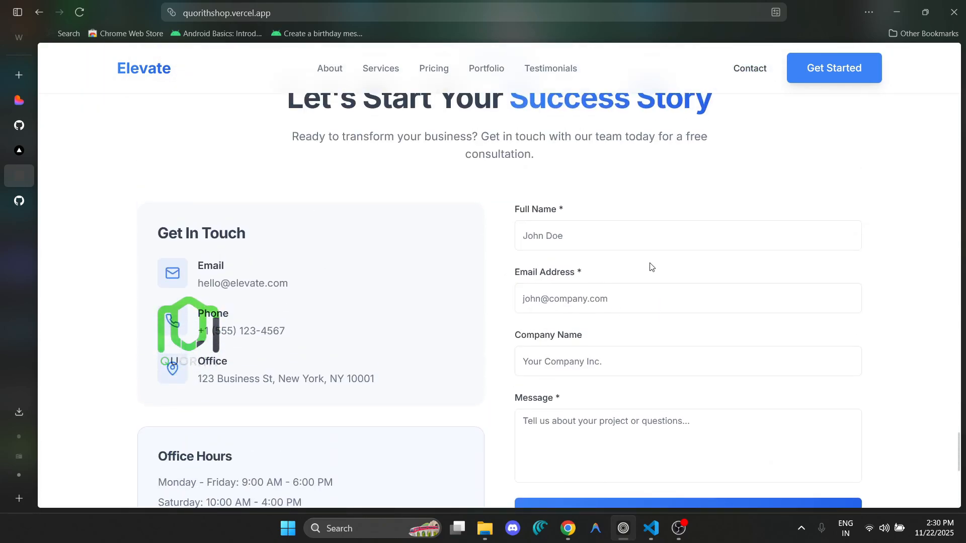
{"action": "left_click", "coordinate": [584, 237]}
{"action": "scroll", "coordinate": [417, 347], "scroll_direction": "down", "scroll_amount": 7}
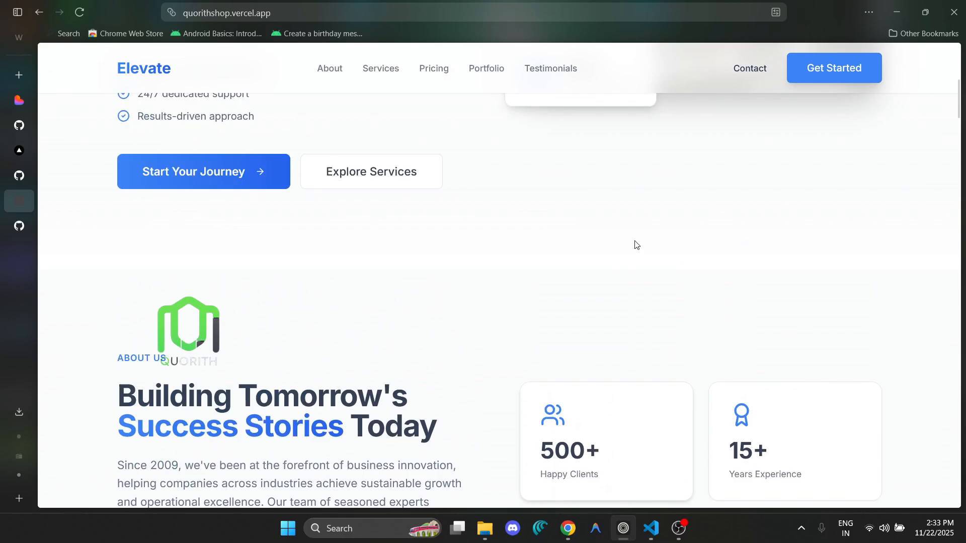
{"action": "scroll", "coordinate": [634, 244], "scroll_direction": "up", "scroll_amount": 10}
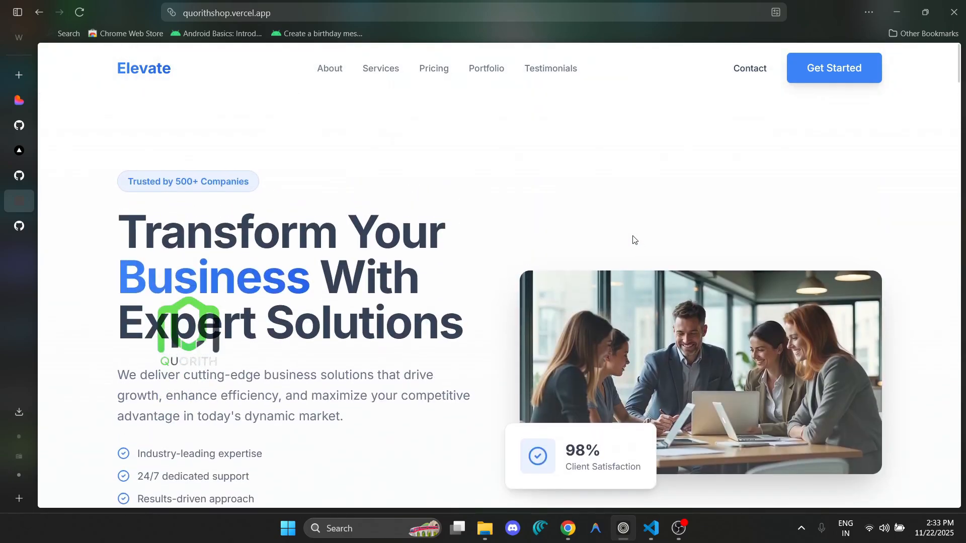